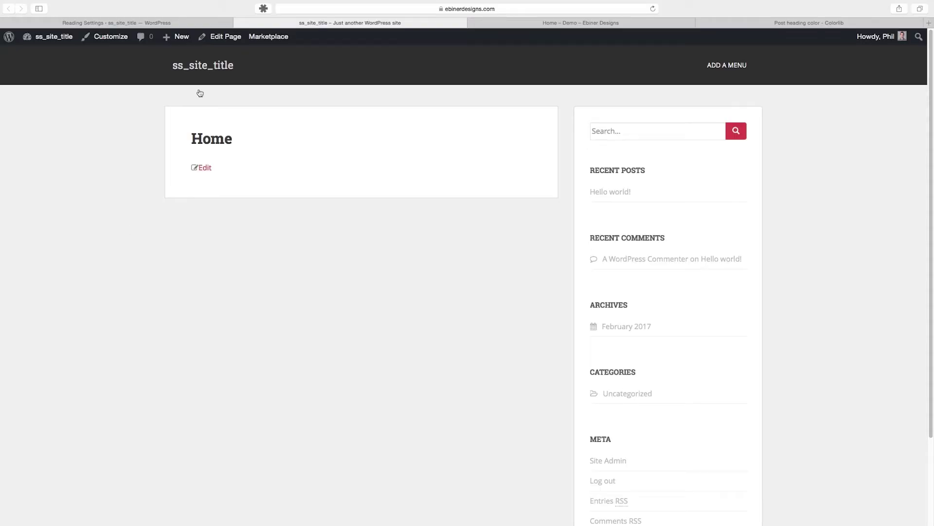
Compare the bare ss_site_title site with the Ebiner Designs demo home page, ending on the demo.
left_click(512, 24)
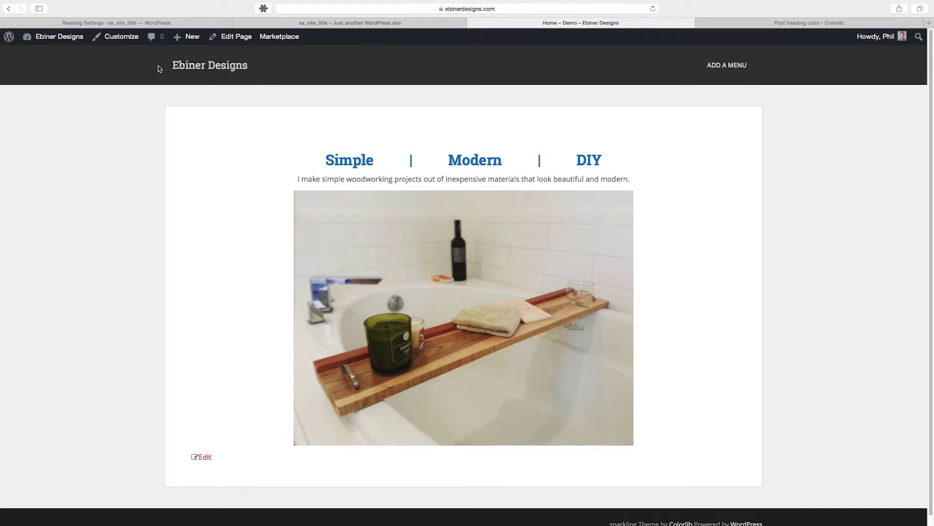
key("ctrl+shift+Tab")
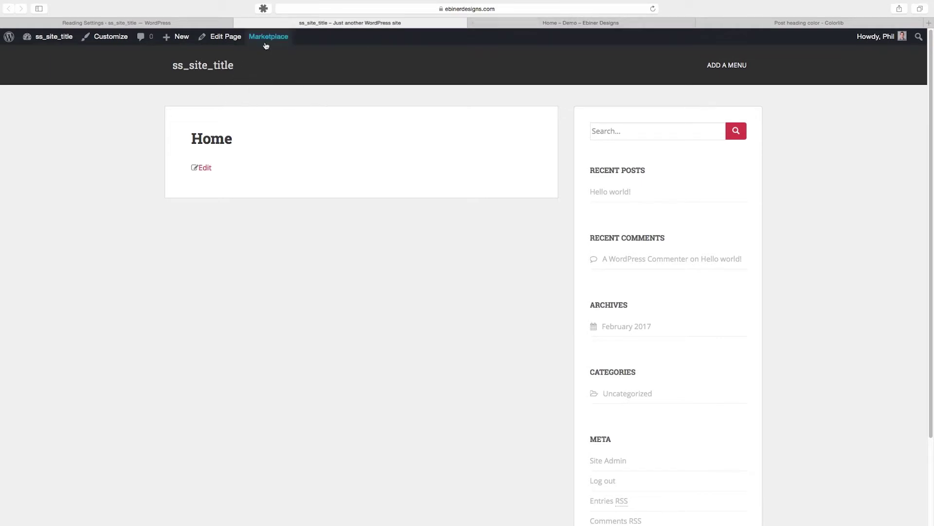
left_click(572, 23)
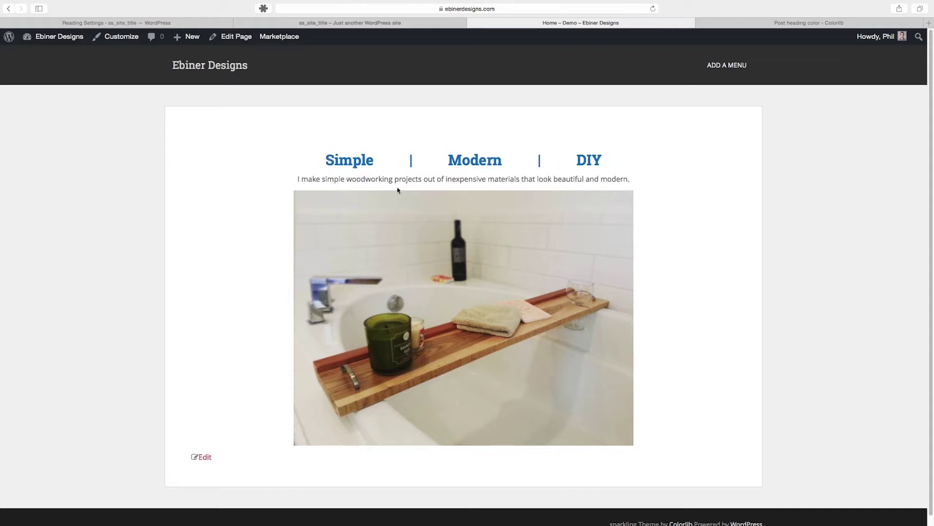
left_click(421, 23)
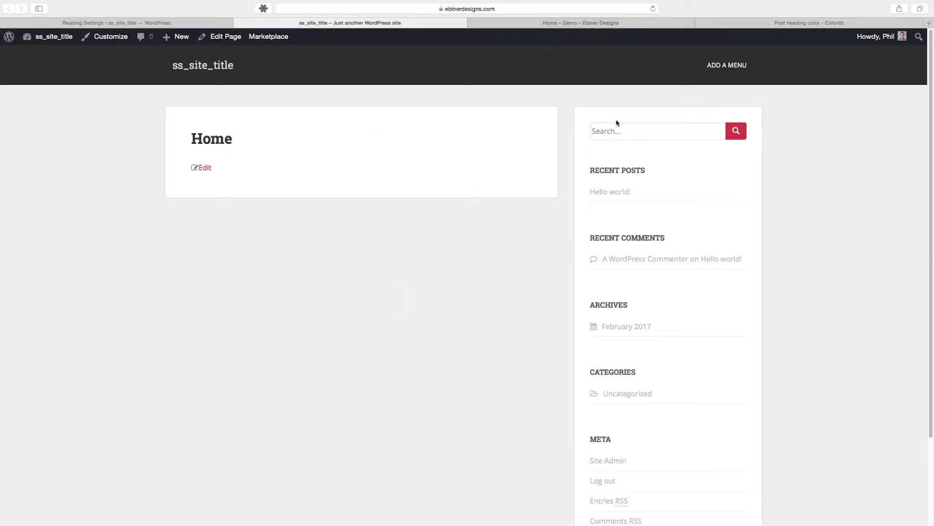
left_click(542, 22)
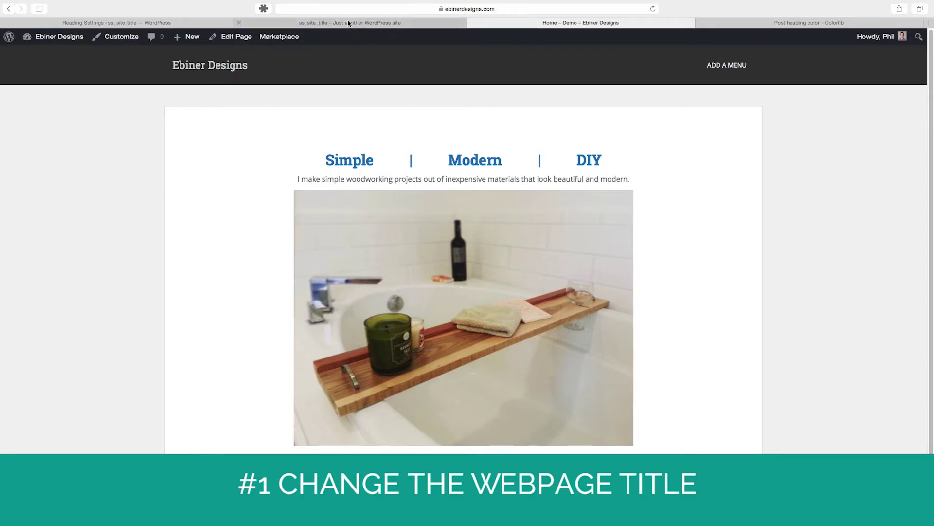
Open General Settings for ss_site_title, then the theme Customizer in a tab beside it.
left_click(268, 22)
left_click(197, 22)
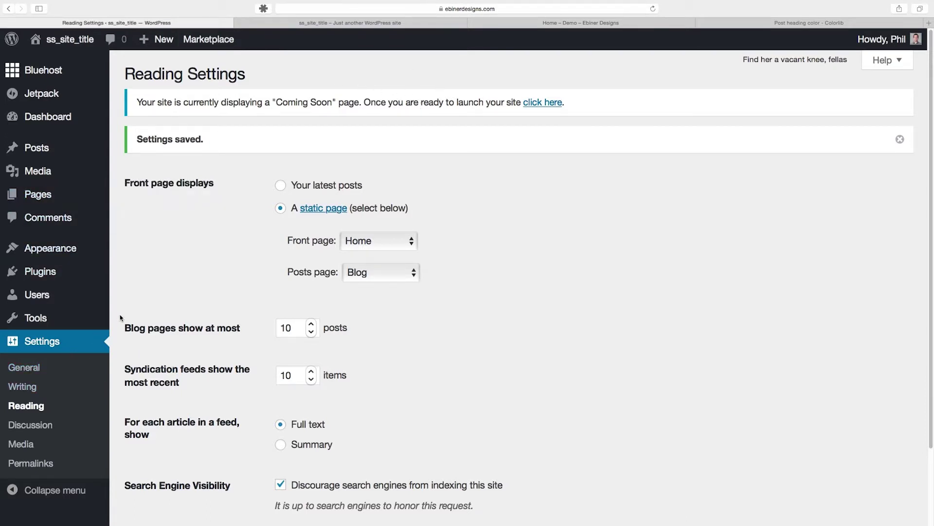
left_click(30, 367)
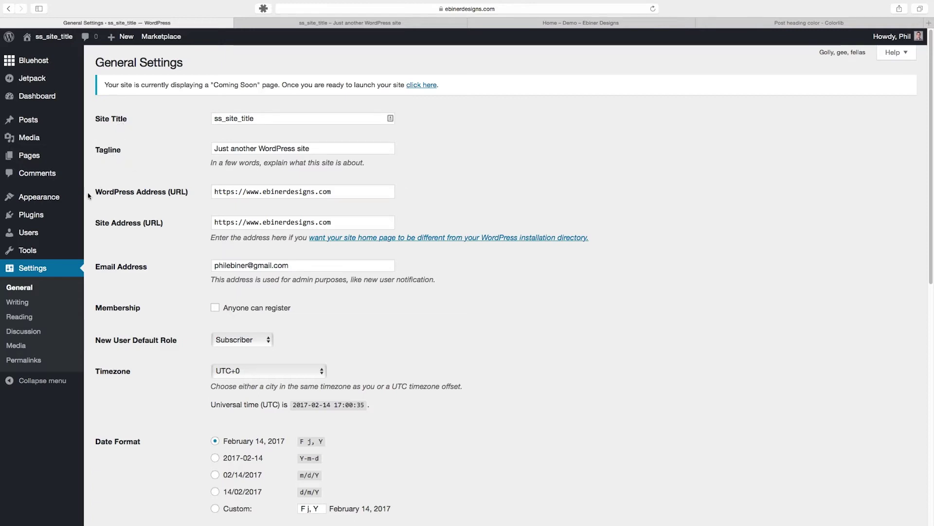
mouse_move(70, 200)
left_click(111, 214, "super")
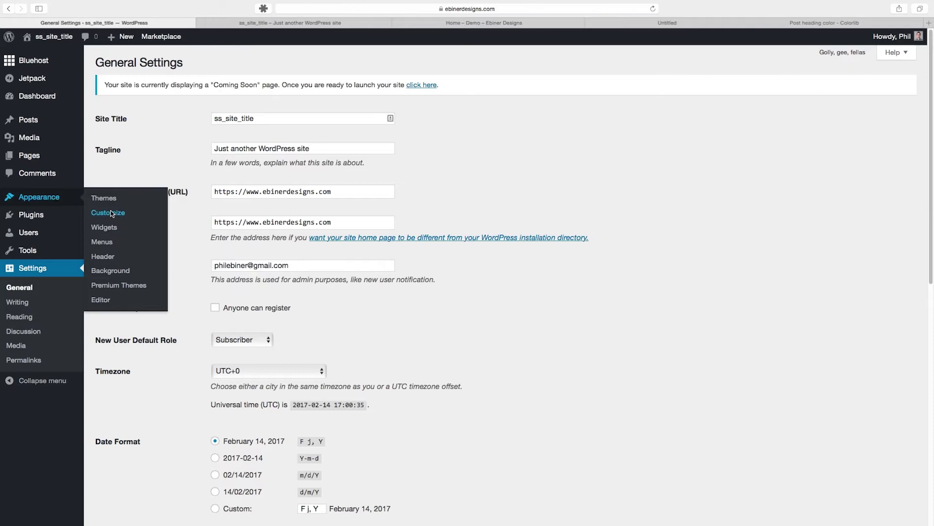
left_click(631, 24)
left_click_drag(631, 24, 333, 24)
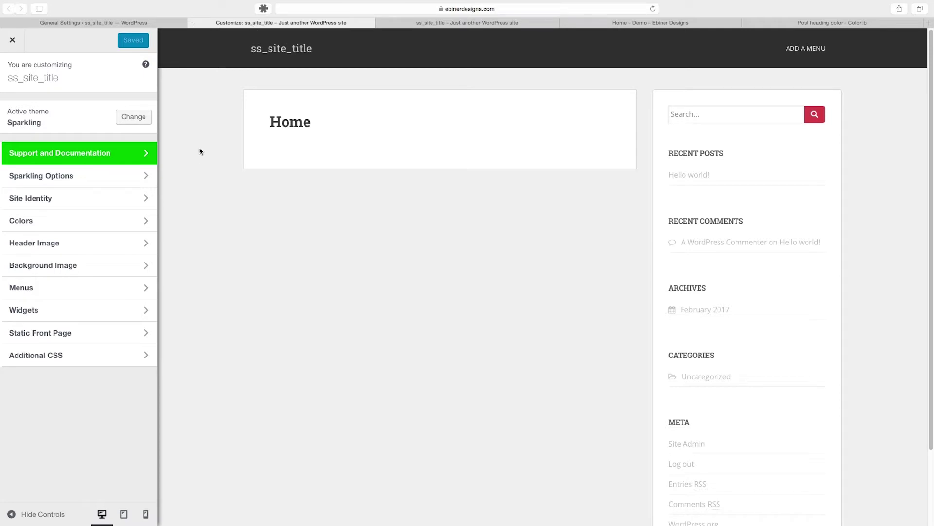
Publish site title 'Ebiner Designs' and tagline 'Clean, simple, and DIY woodworking projects for beginners.'.
left_click(53, 202)
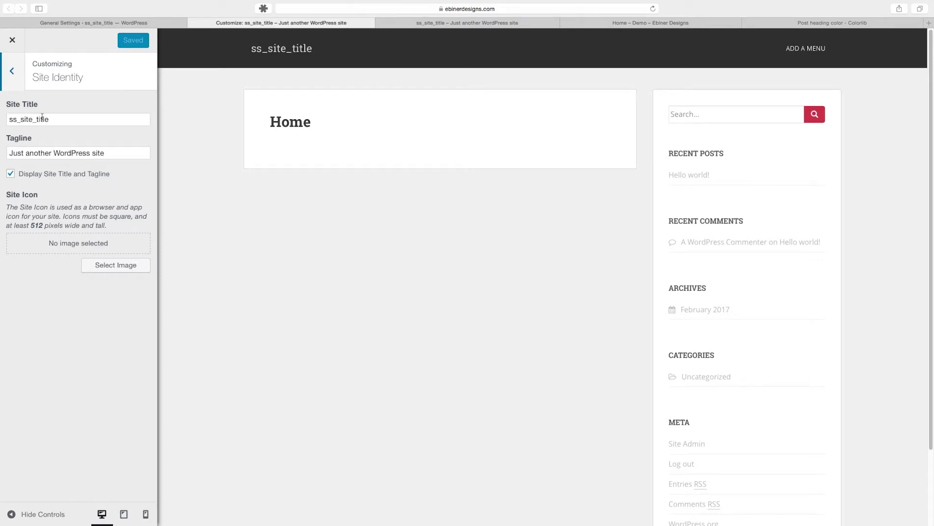
left_click(42, 118)
double_click(43, 118)
type("E")
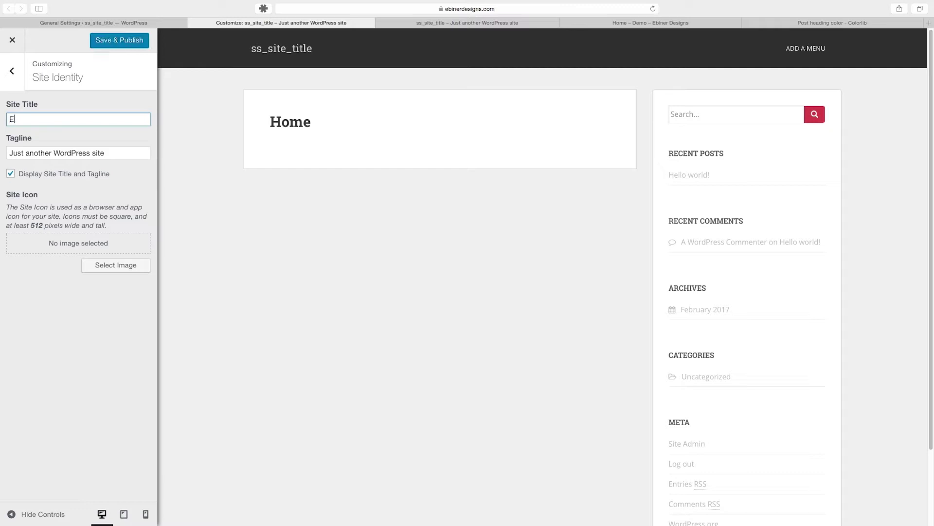
type("biner Designs")
key("Tab")
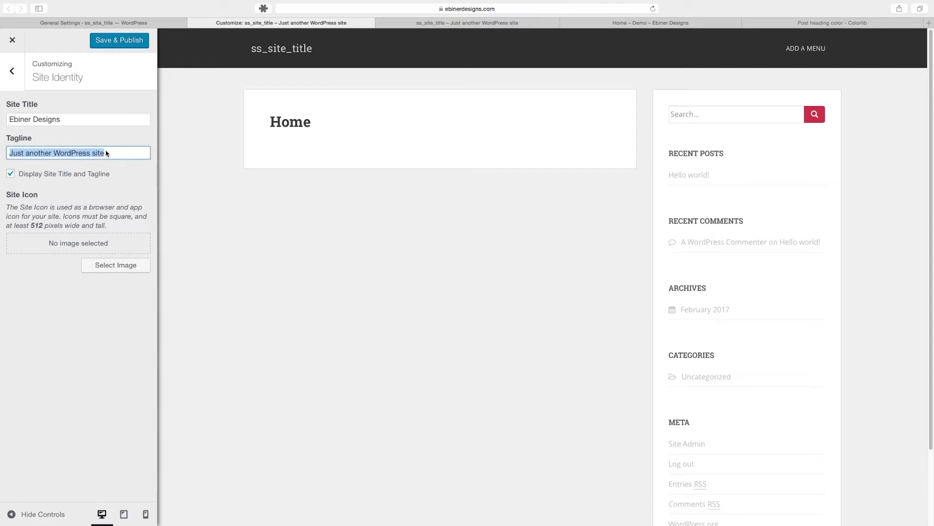
type("Clean,")
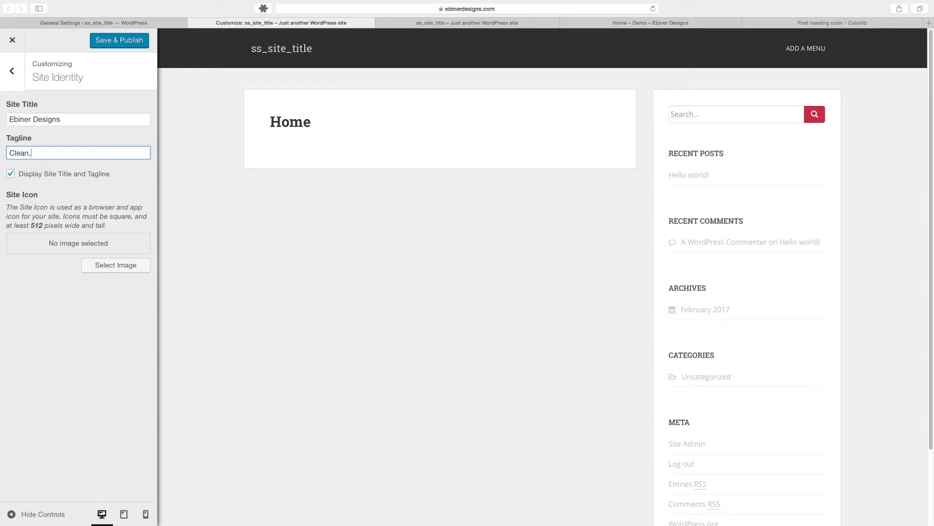
type(" simple, and DIY woodworking pr")
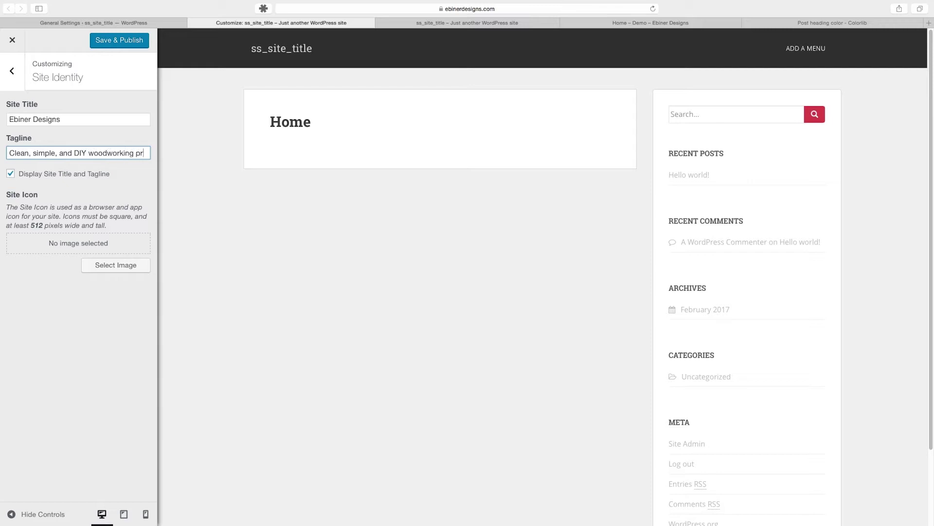
type("ojects for beginners.")
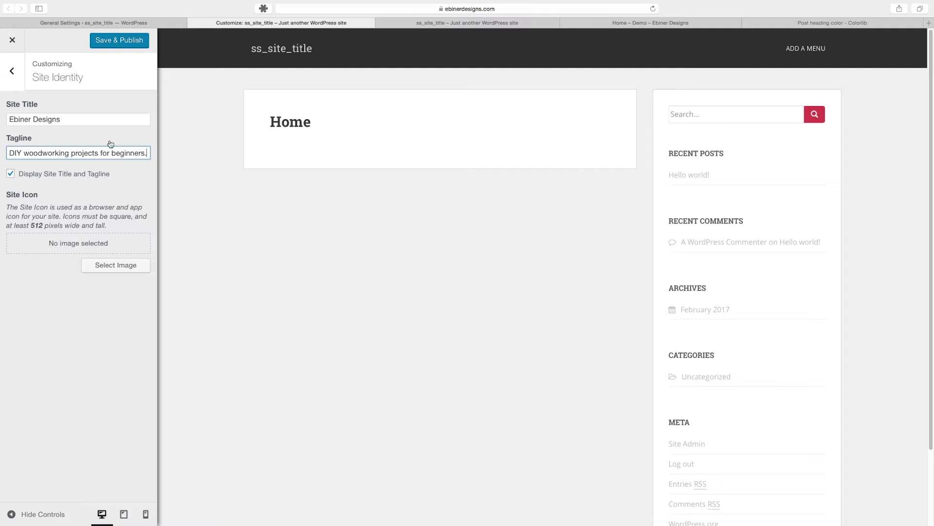
left_click(129, 143)
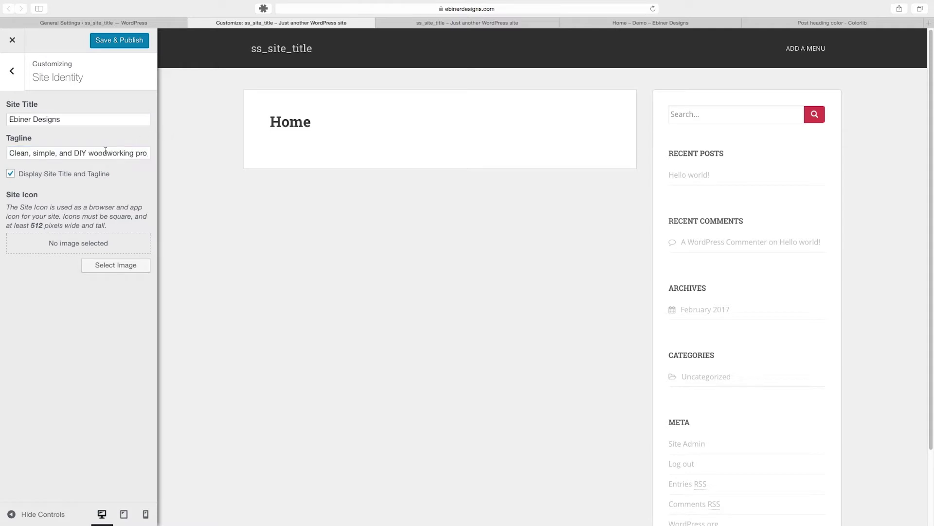
left_click(129, 42)
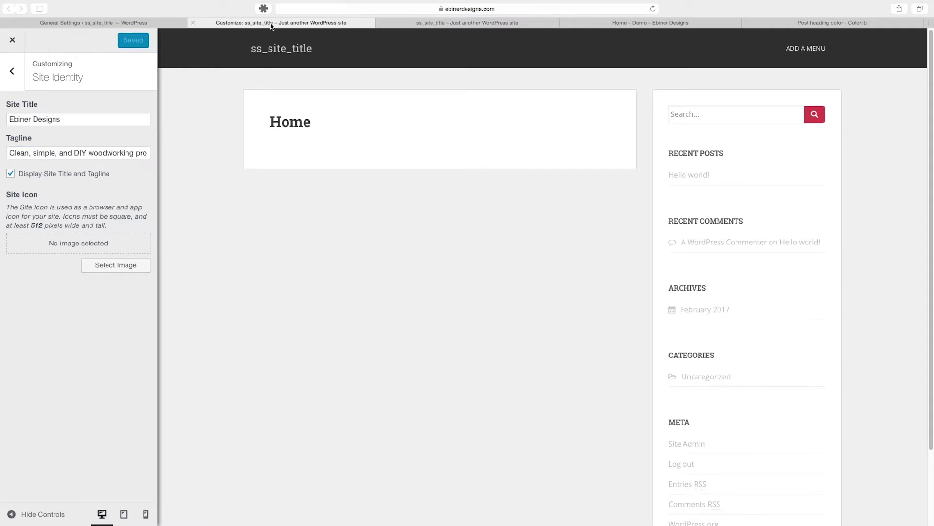
left_click(301, 9)
key("Return")
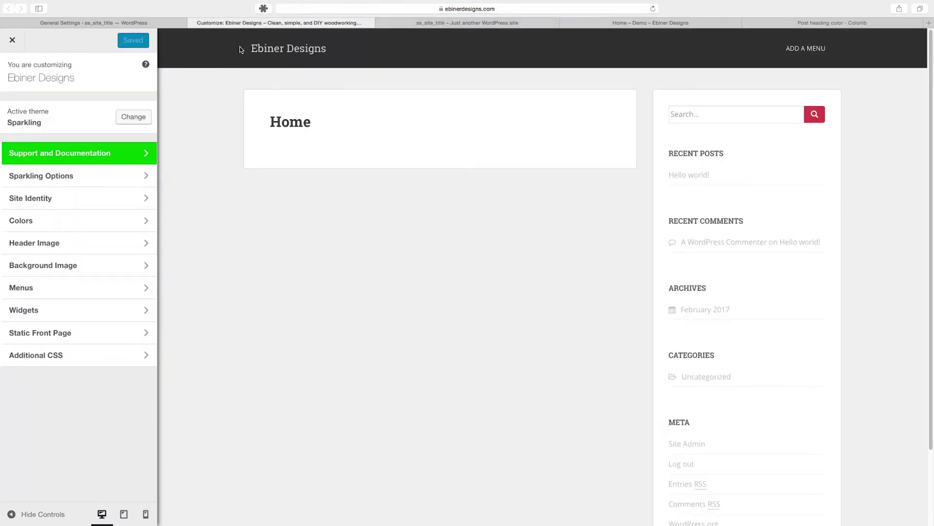
Reload the live site to show the Ebiner Designs title and compare it with the demo.
left_click(470, 25)
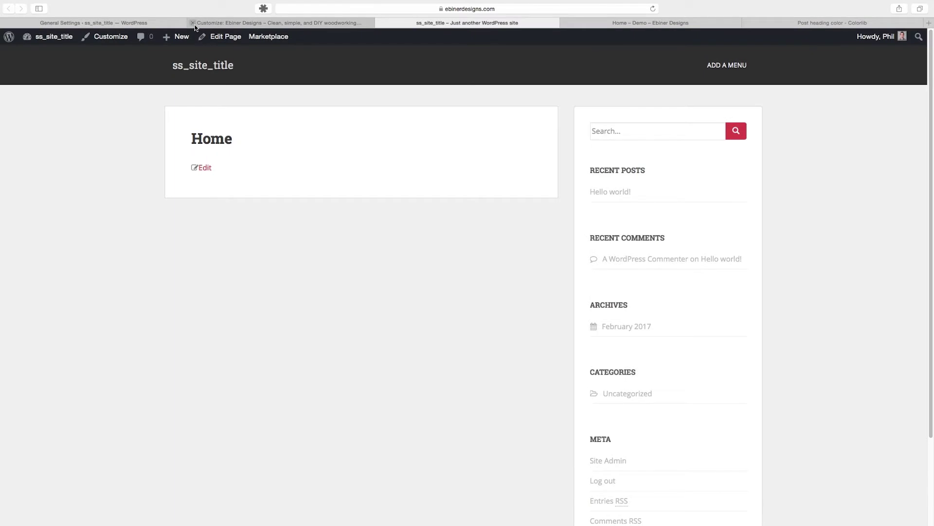
left_click(422, 8)
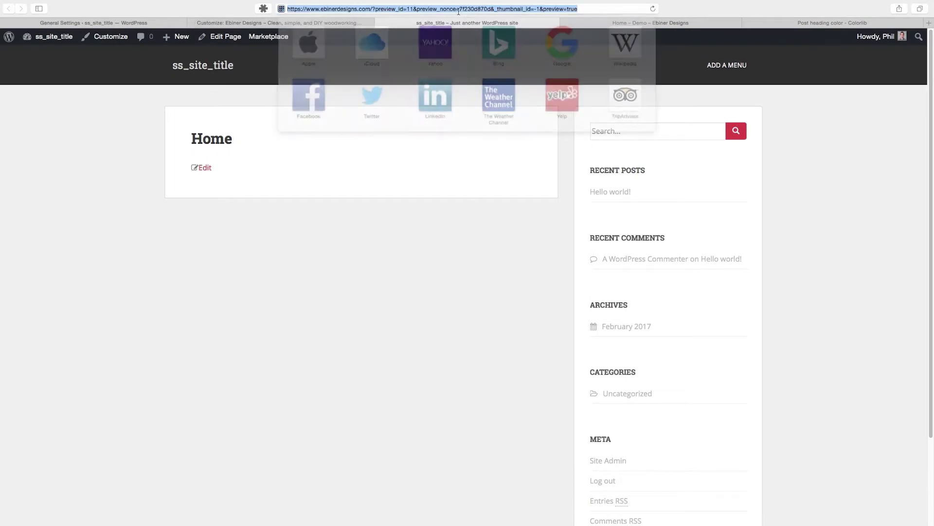
key("Return")
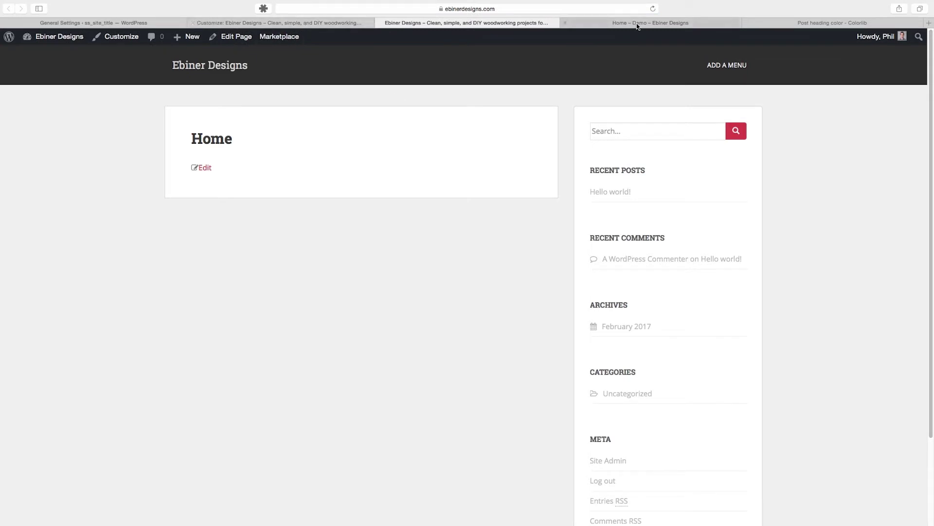
left_click(663, 23)
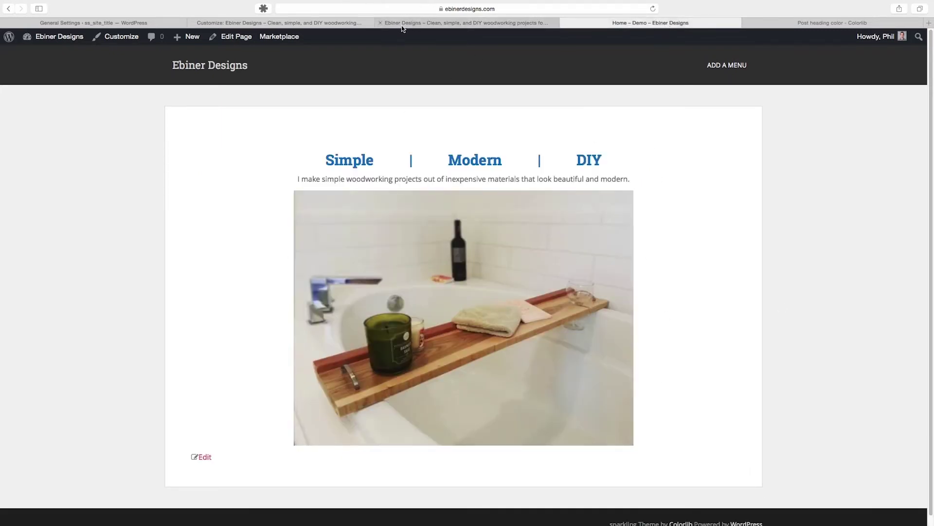
Close the Customizer and return to the General Settings page.
left_click(203, 20)
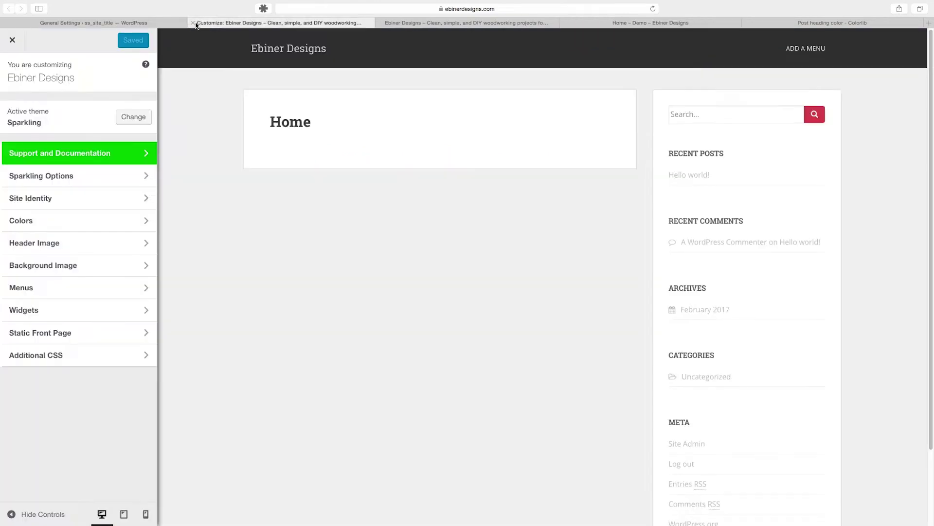
left_click(192, 24)
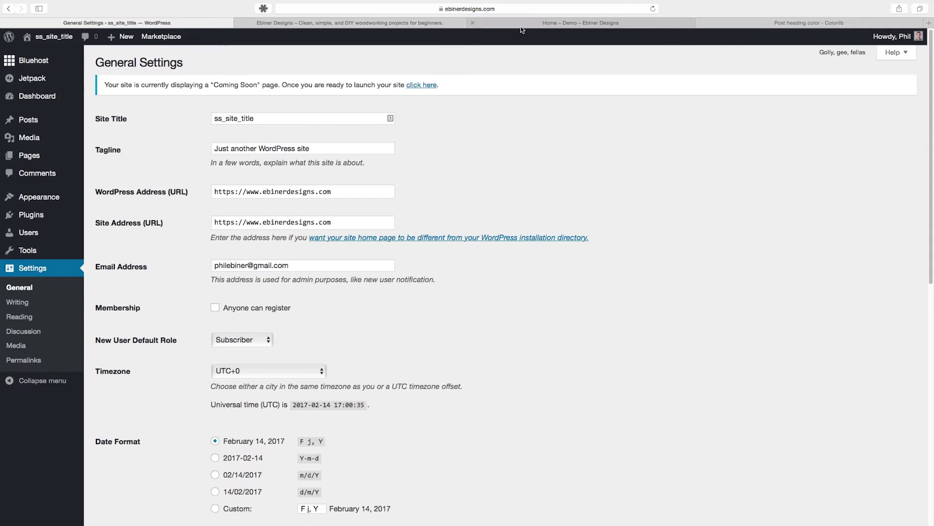
left_click(321, 23)
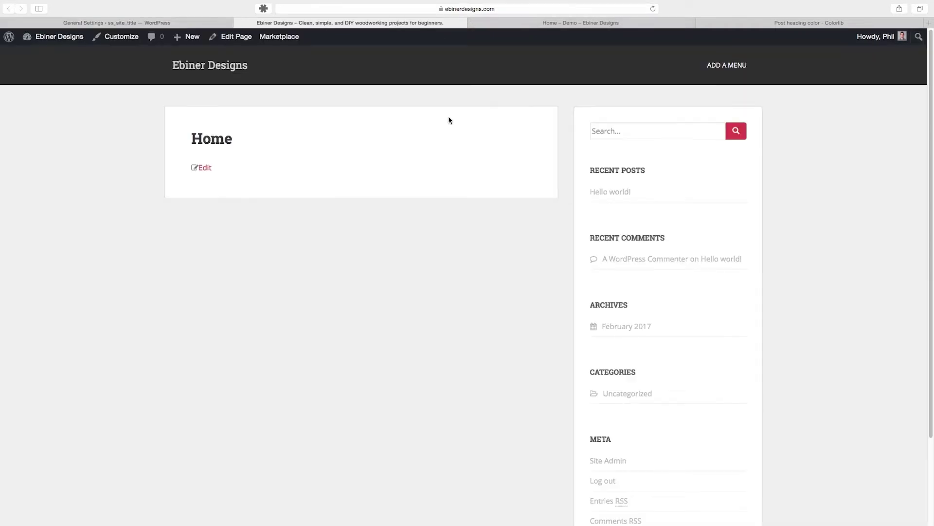
left_click(197, 21)
Open the Home page in the editor from the All Pages list.
mouse_move(21, 156)
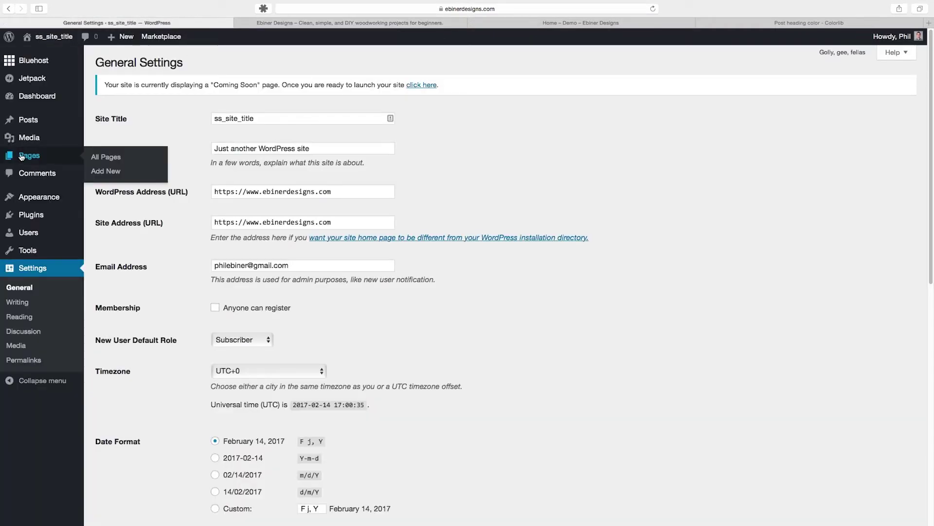
left_click(103, 159)
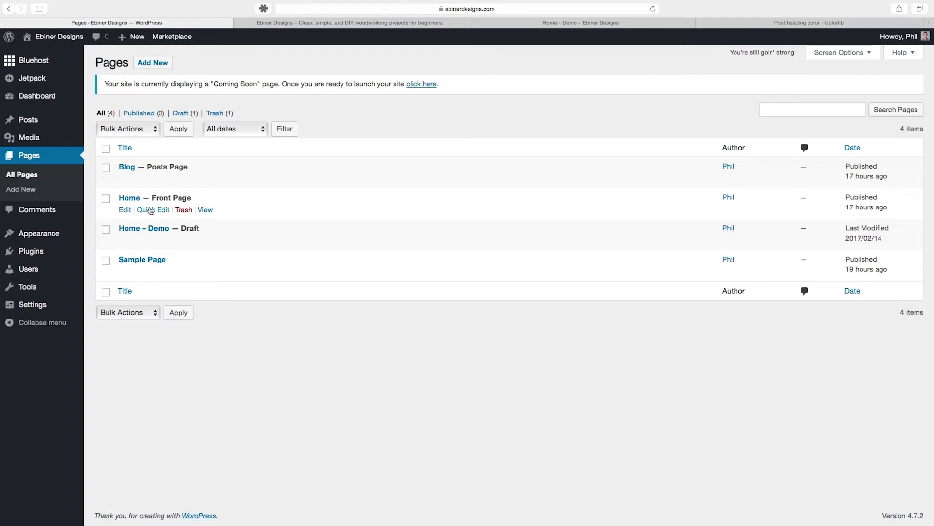
left_click(125, 212)
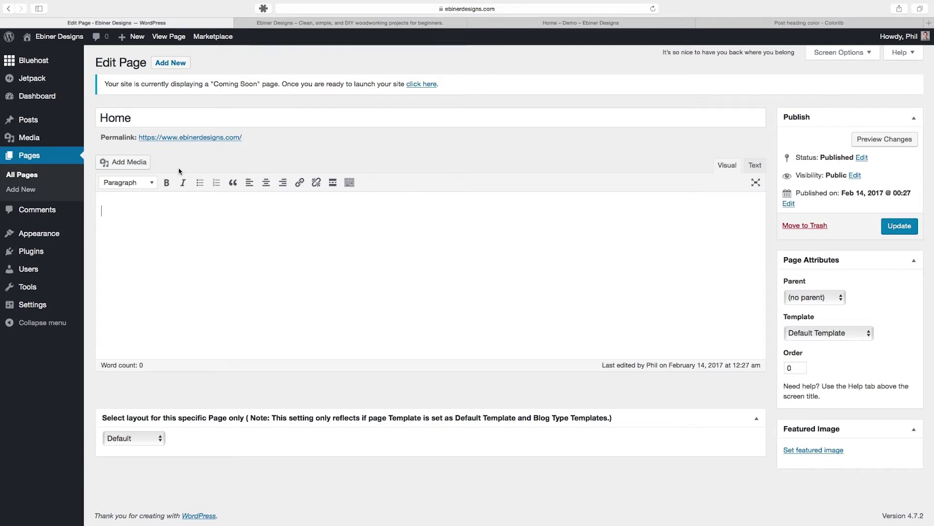
Type 'Simple | Clean | DIY' as the Home page content, then replace 'Clean' with 'Modern'.
type("Simpe")
key("BackSpace")
type("le | Clean | DIY")
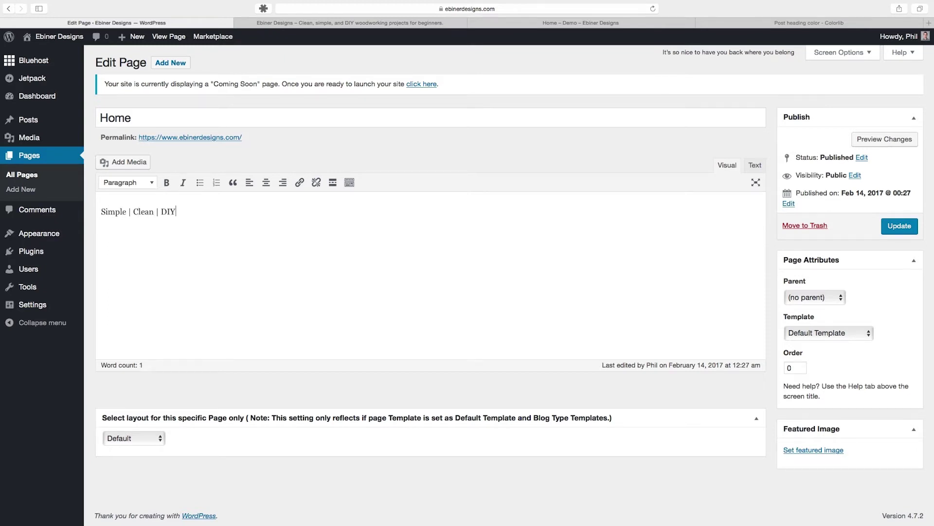
left_click(594, 25)
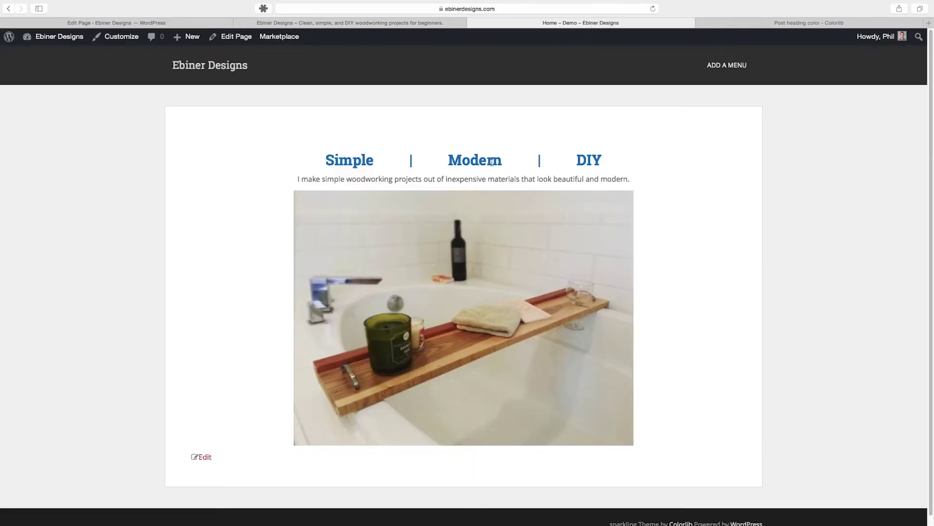
left_click(163, 23)
double_click(140, 211)
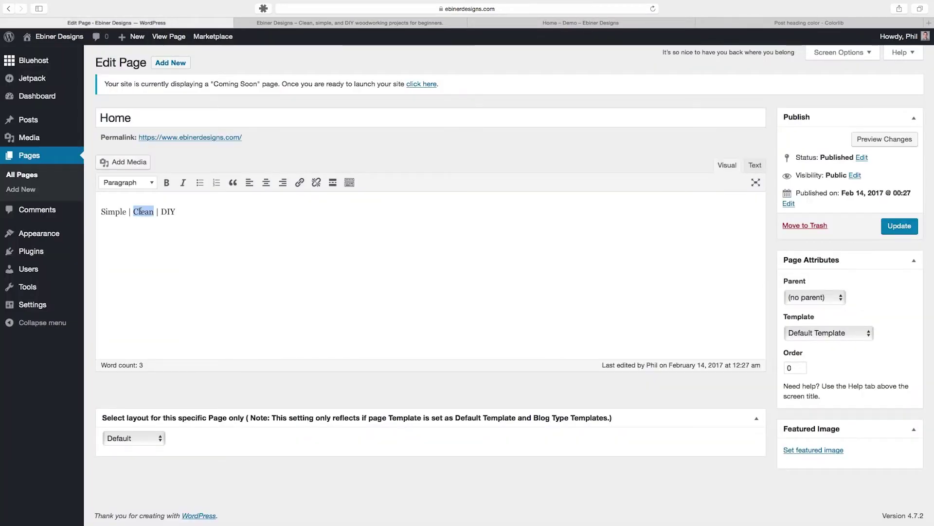
type("Modern")
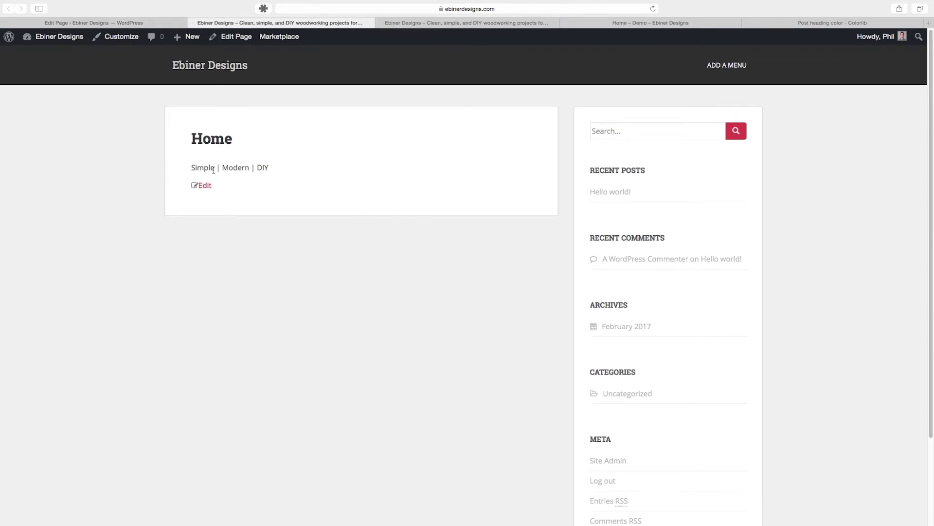
Select the Simple | Modern | DIY tagline and close the duplicate live-site tab.
left_click_drag(191, 168, 272, 171)
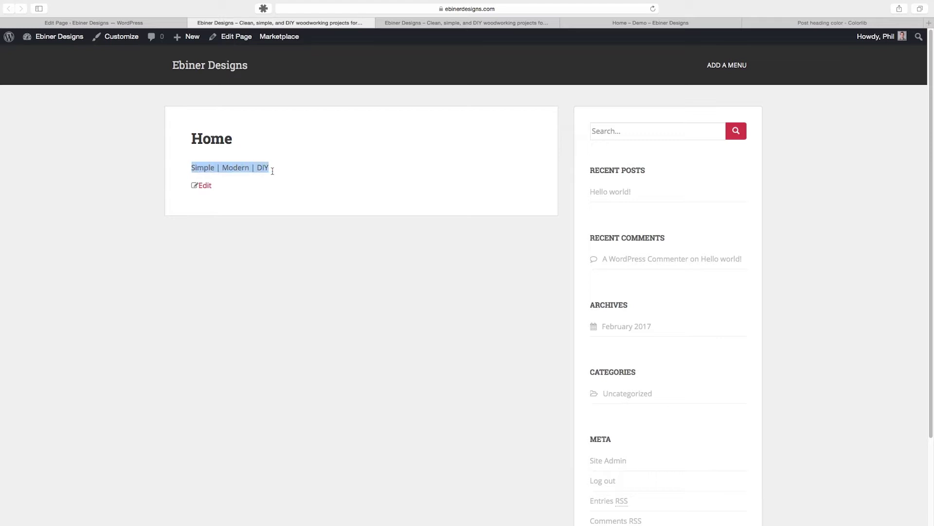
left_click(379, 24)
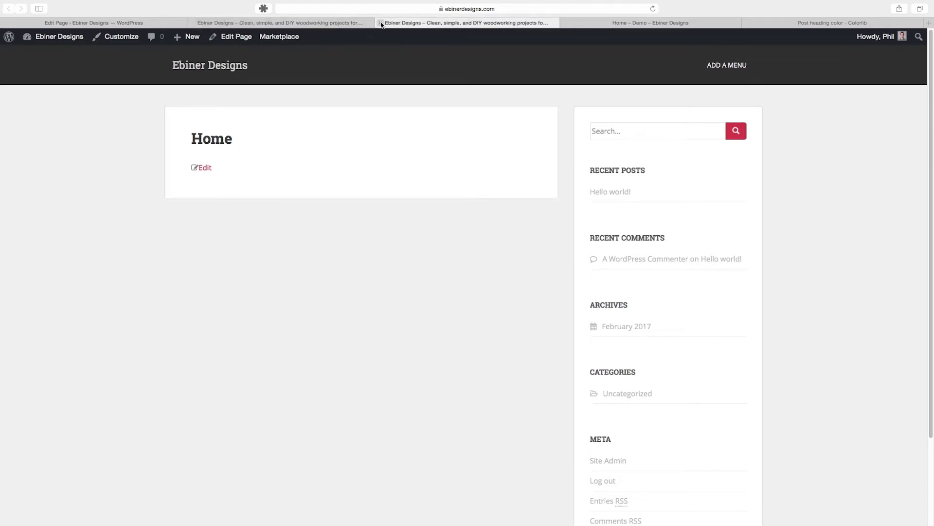
left_click(380, 22)
Compare the live Home page with the demo's image page, then review the live page.
left_click(322, 24)
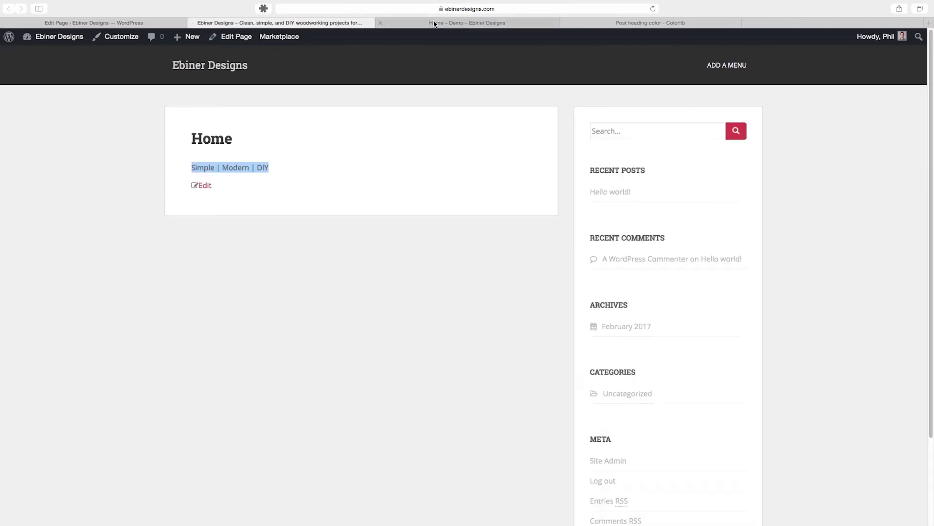
left_click(433, 22)
left_click(361, 23)
left_click(442, 21)
left_click(369, 26)
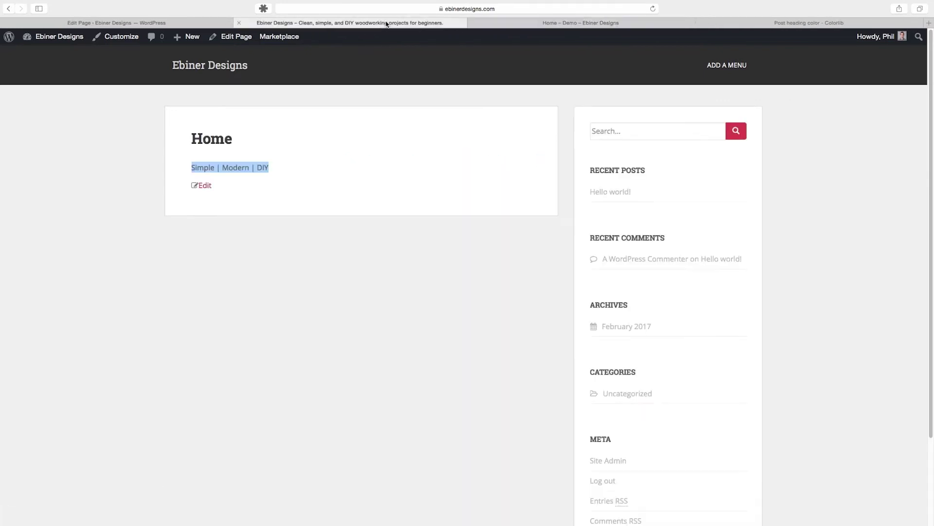
left_click(355, 140)
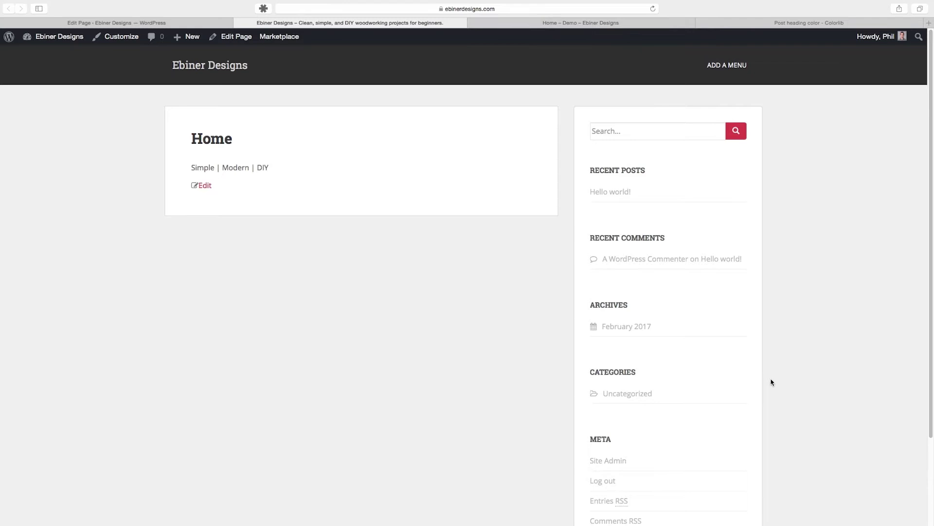
scroll(591, 149, "down", 3)
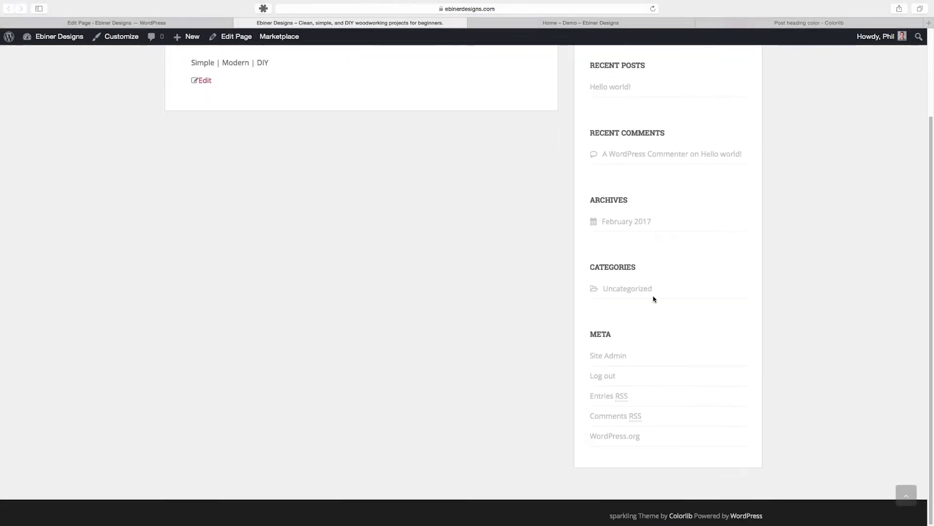
scroll(592, 182, "up", 2)
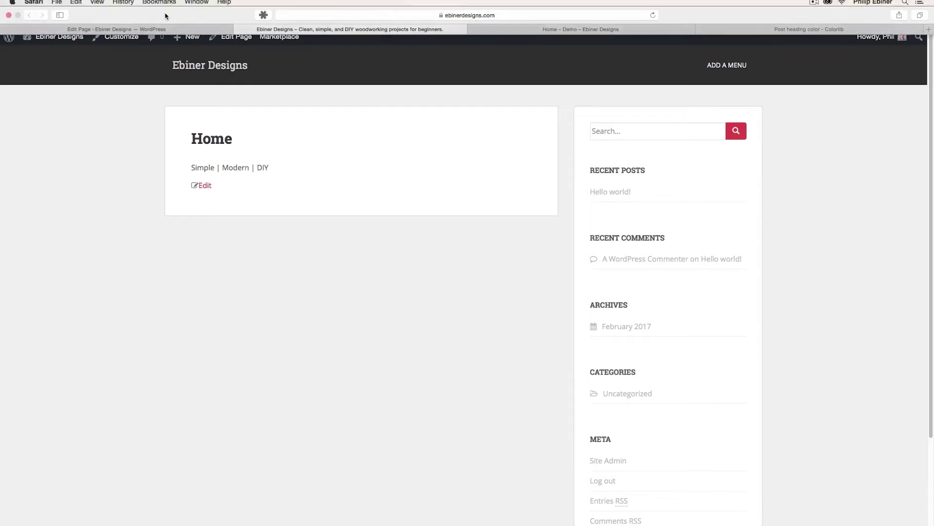
Set the Home page layout to Left Sidebar and view the result on the live page.
left_click(184, 31)
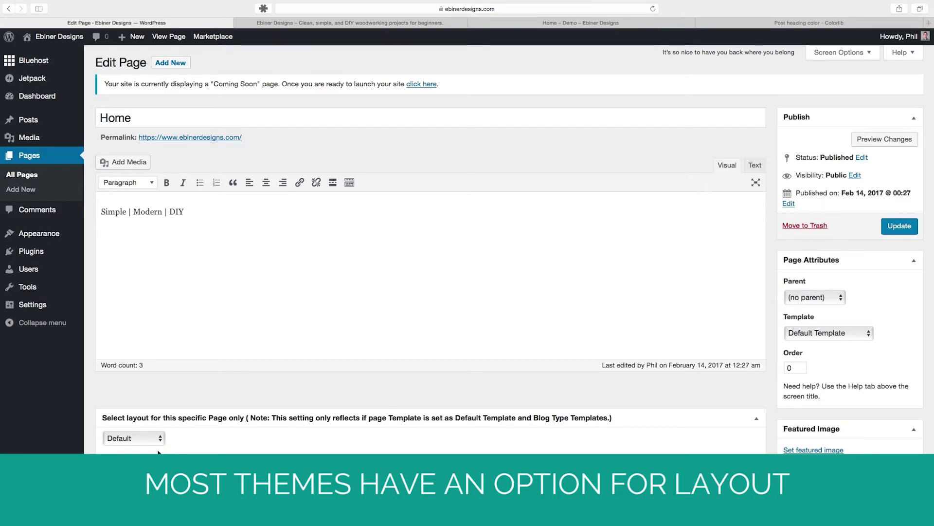
left_click(145, 440)
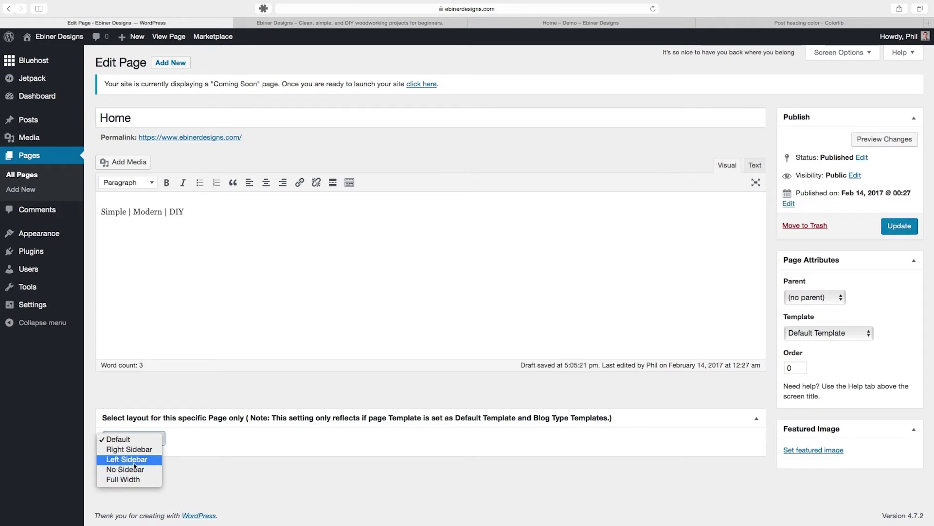
left_click(134, 463)
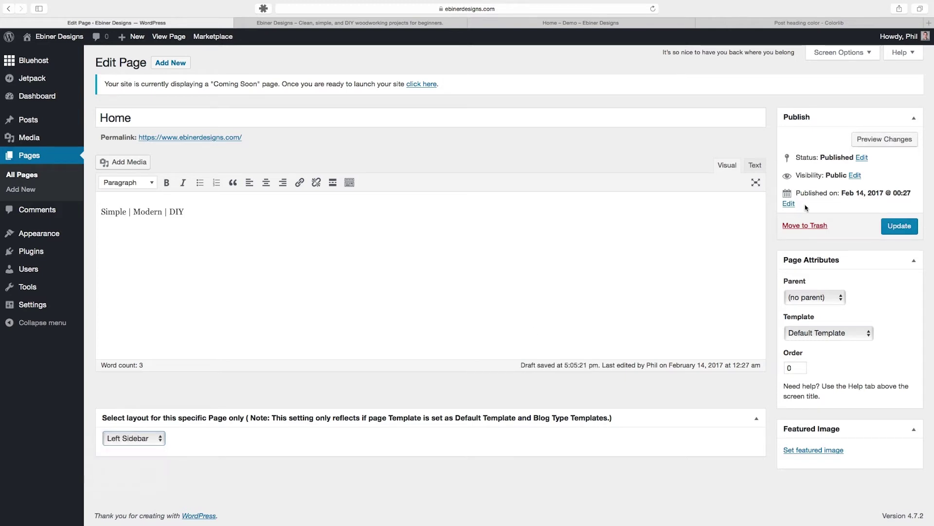
left_click(298, 24)
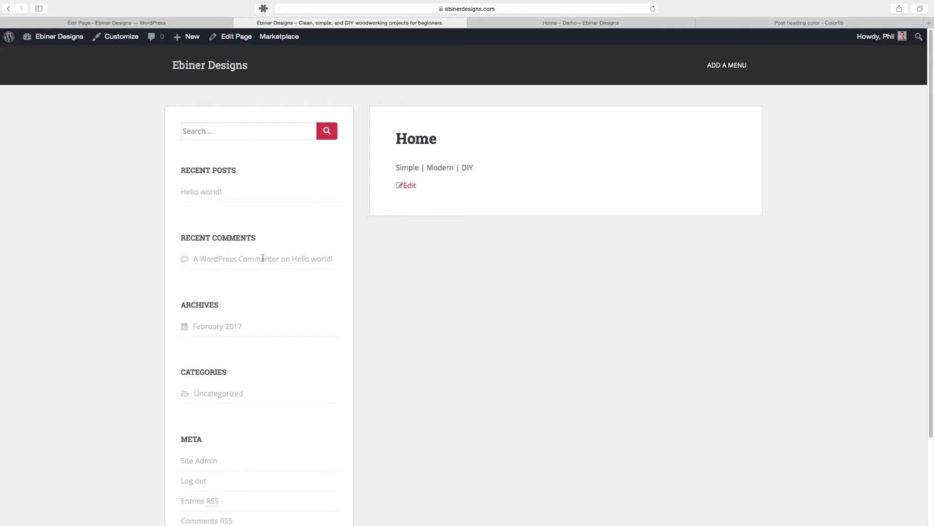
left_click(216, 25)
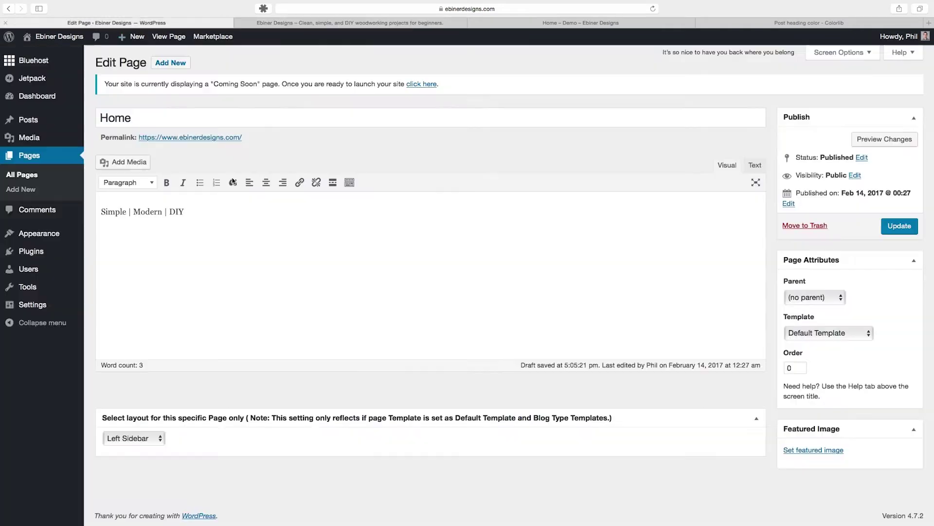
Switch the layout to No Sidebar, preview it, and compare with the demo page.
left_click(146, 437)
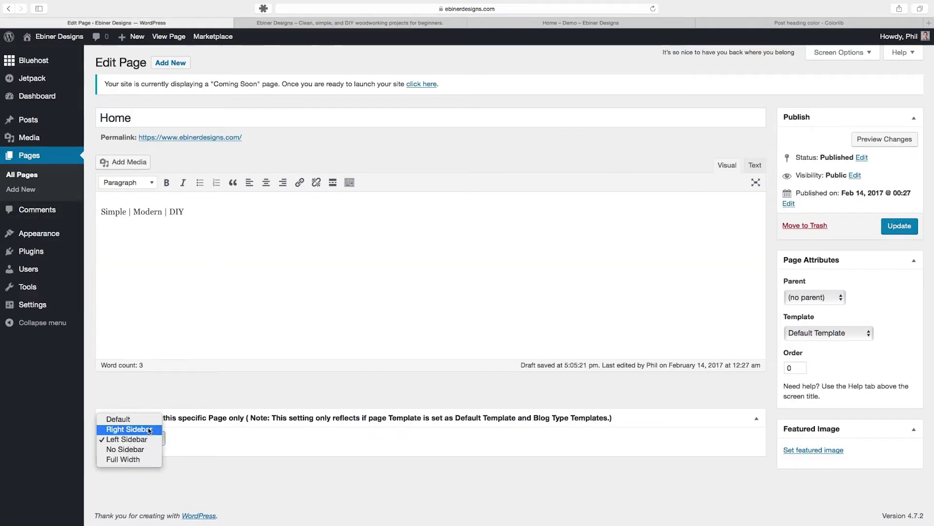
left_click(127, 447)
left_click(899, 140)
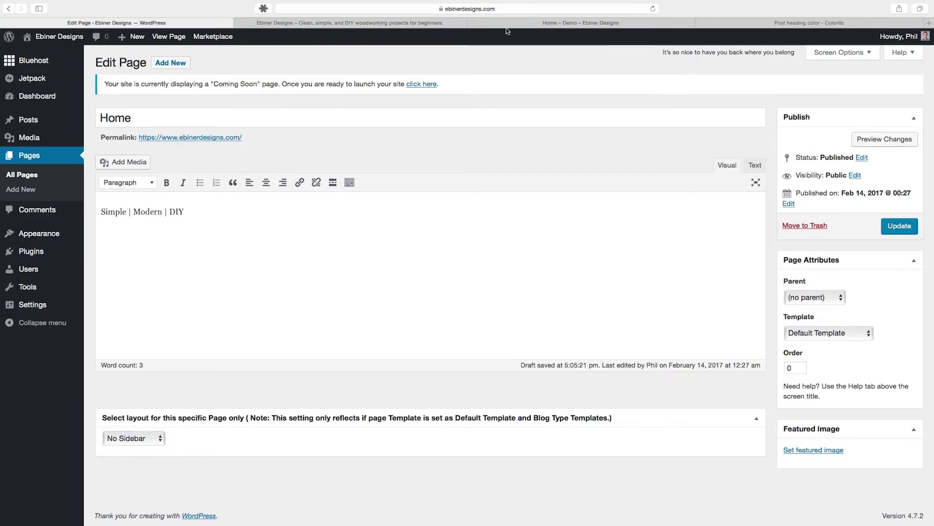
left_click(409, 24)
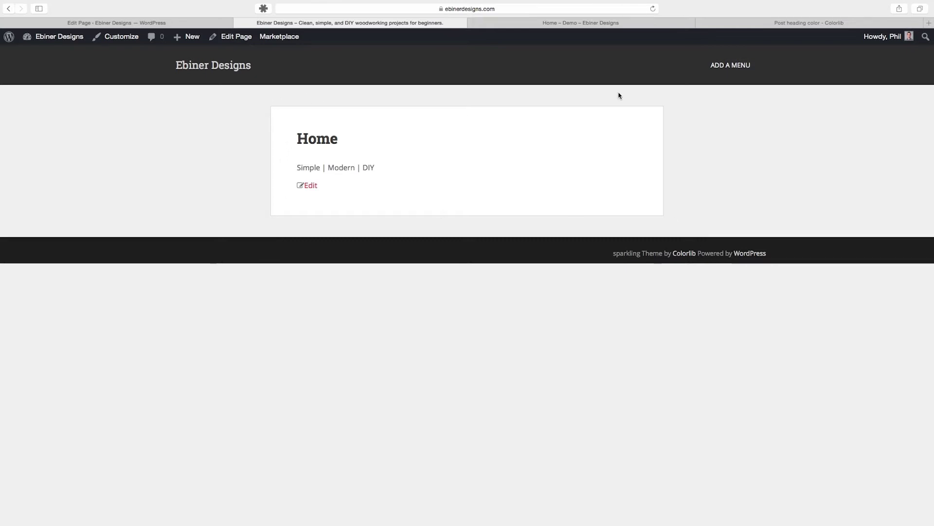
key("ctrl+Tab")
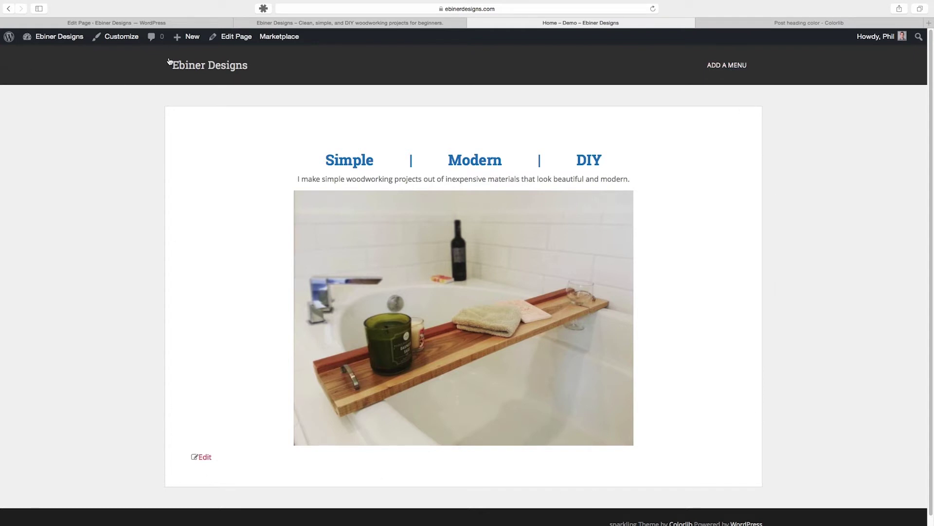
left_click(331, 25)
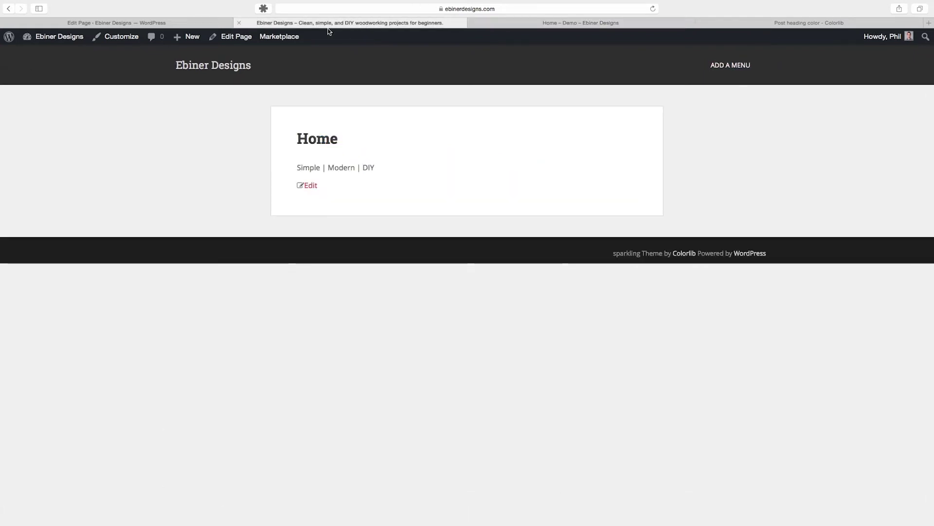
Change the Home page layout to Full Width and view the preview.
left_click(146, 23)
left_click(146, 438)
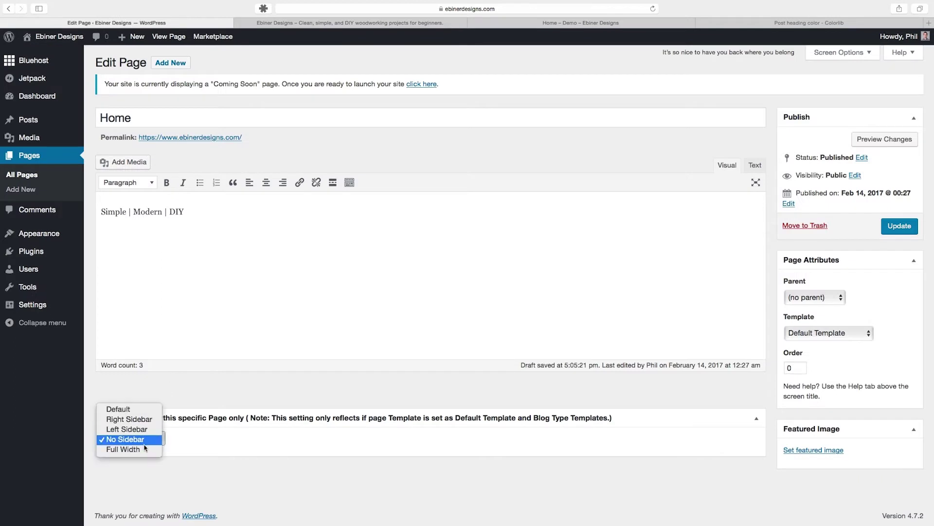
left_click(131, 456)
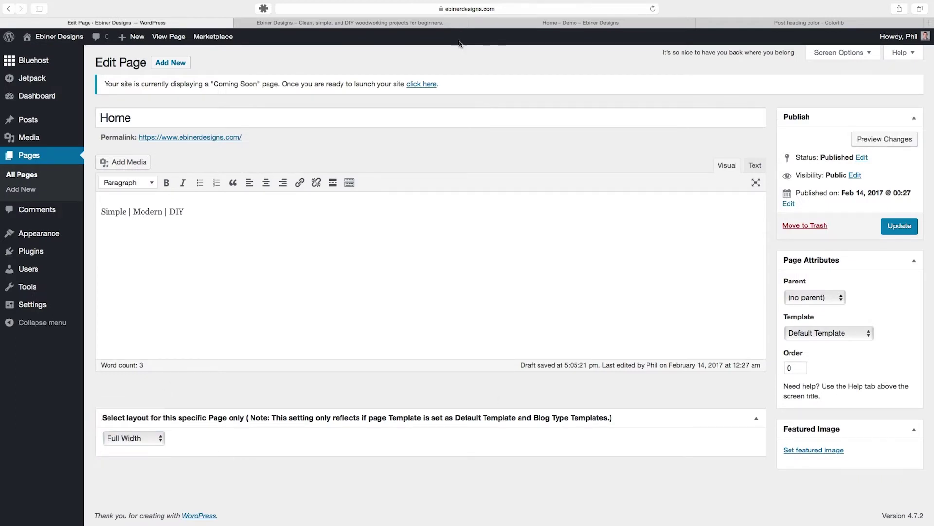
left_click(370, 23)
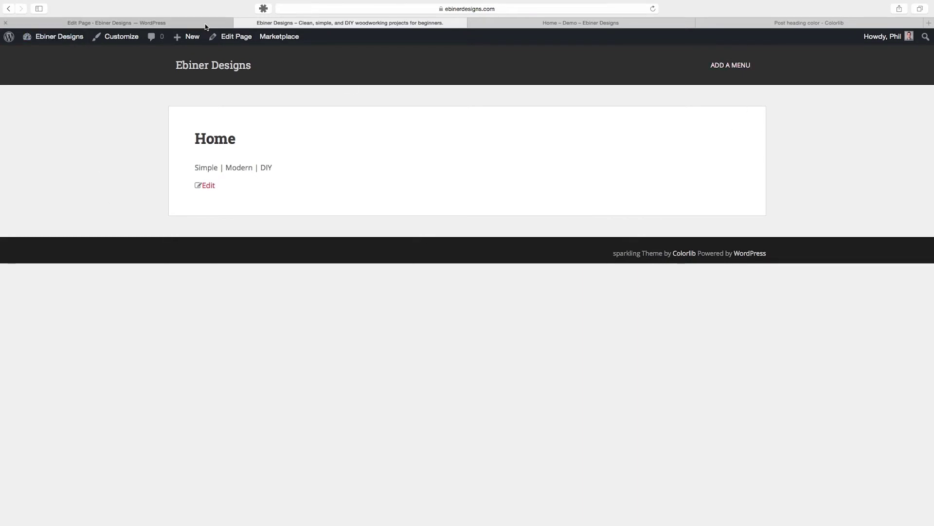
Copy the demo's woodworking description sentence into the Home page content and preview it.
left_click(525, 23)
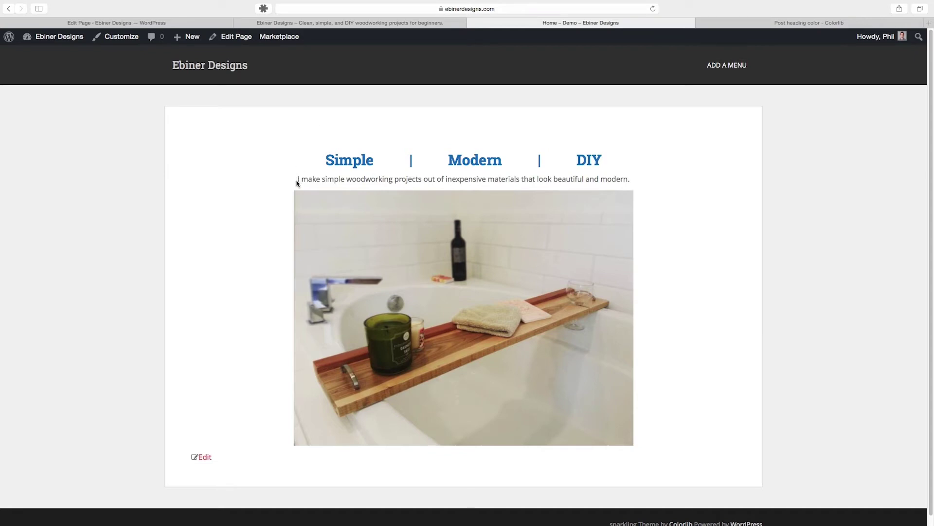
left_click_drag(296, 182, 641, 174)
key("super+c")
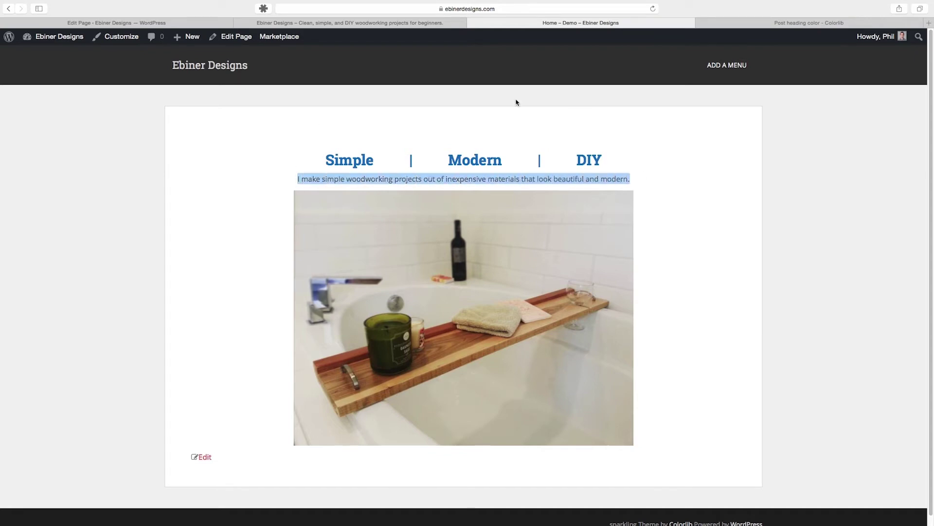
left_click(343, 22)
left_click(190, 24)
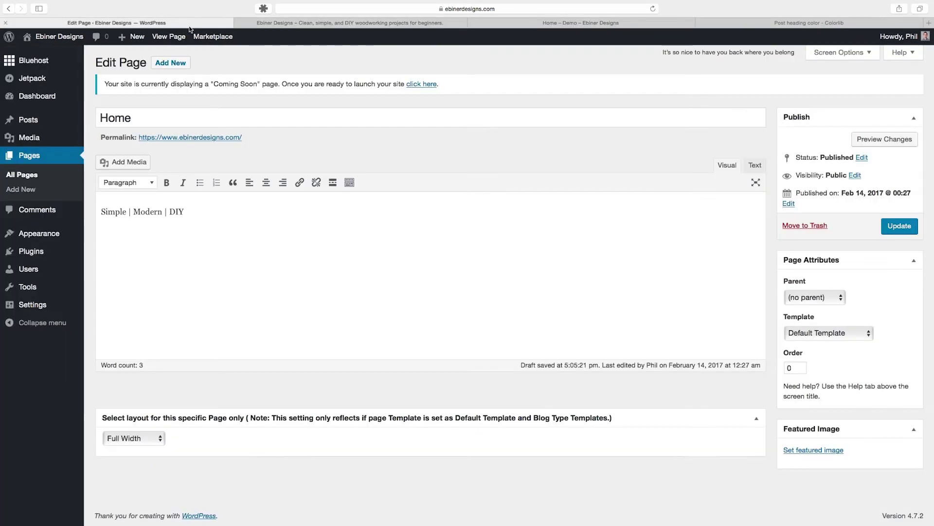
key("super+v")
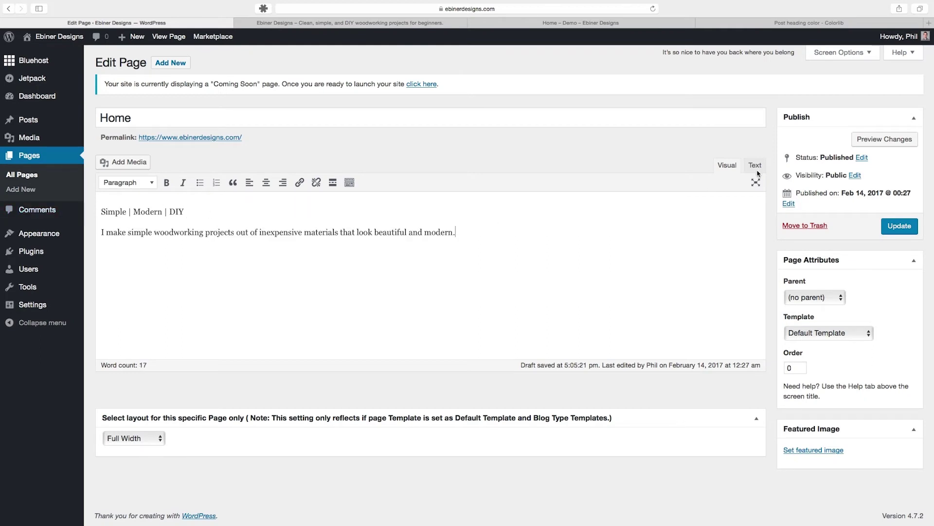
left_click(908, 138)
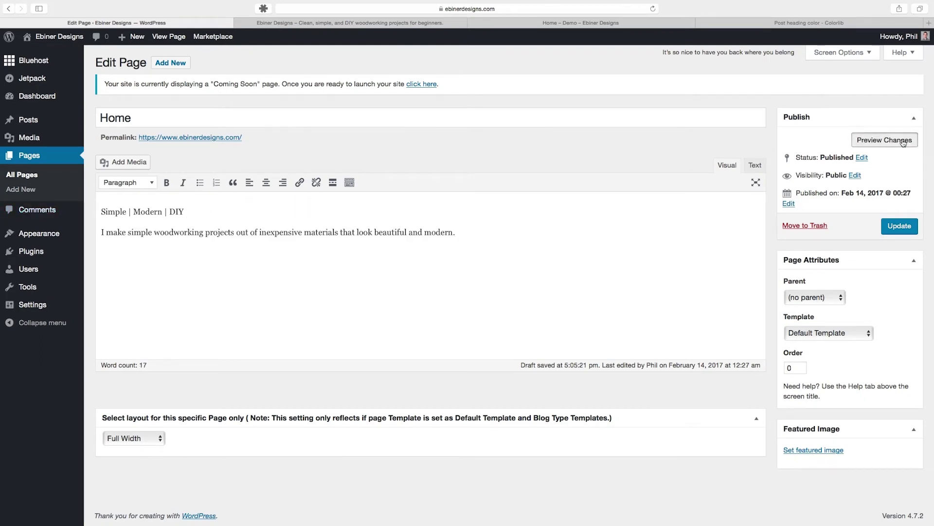
left_click(363, 22)
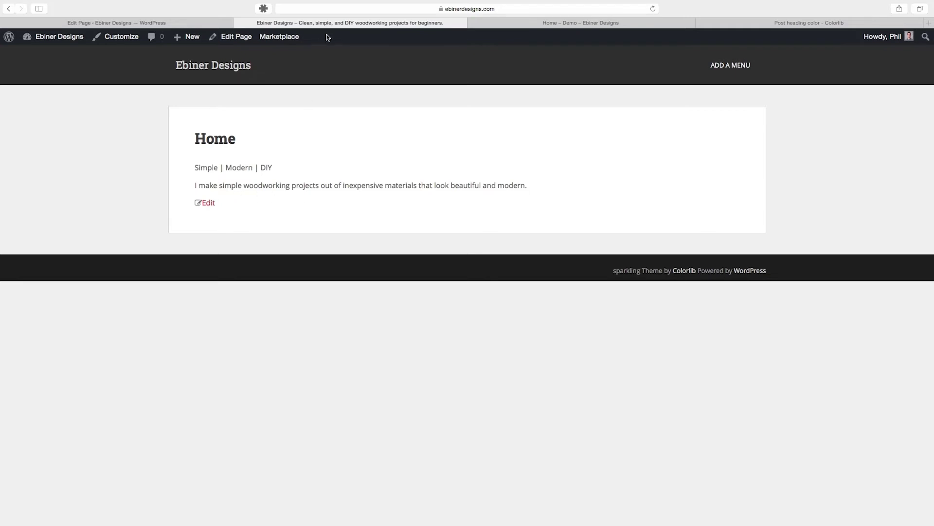
Format the 'Simple | Modern | DIY' line as Heading 1 and preview it against the demo.
left_click(213, 23)
left_click_drag(197, 209, 72, 219)
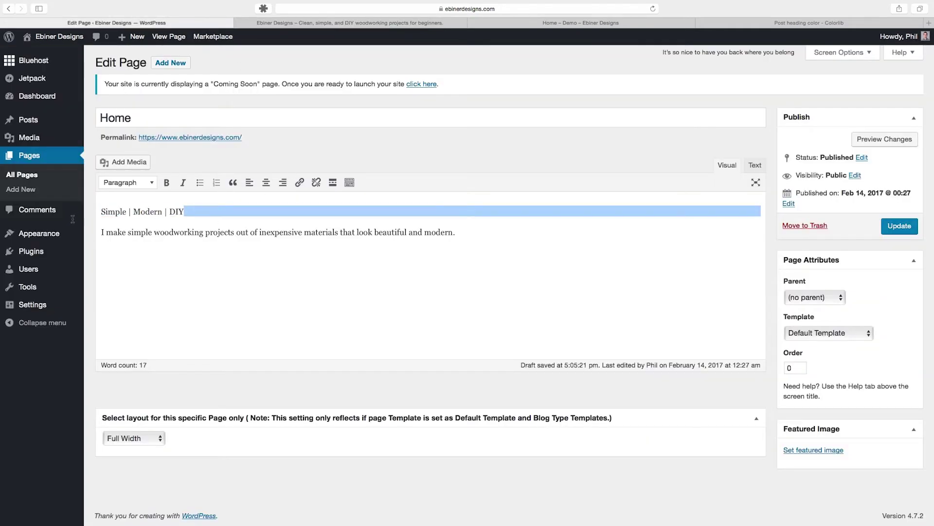
left_click_drag(203, 214, 105, 207)
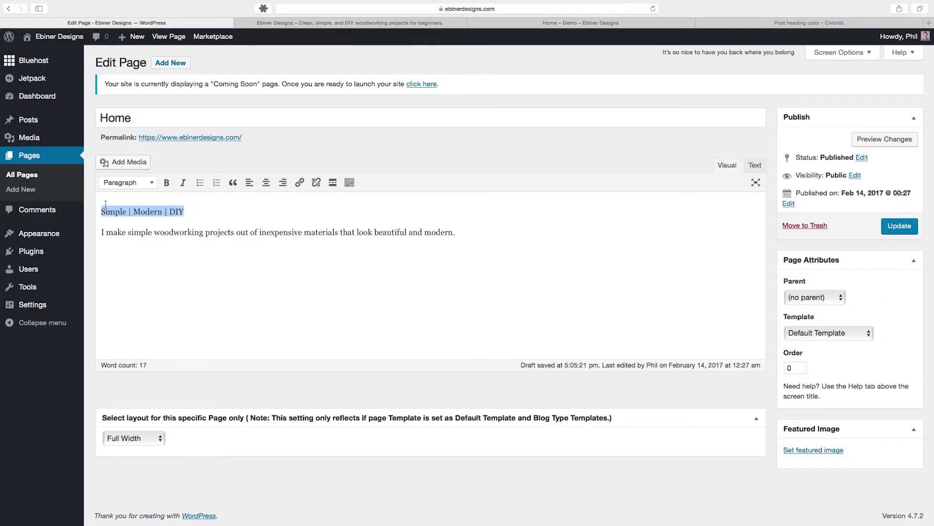
left_click(150, 187)
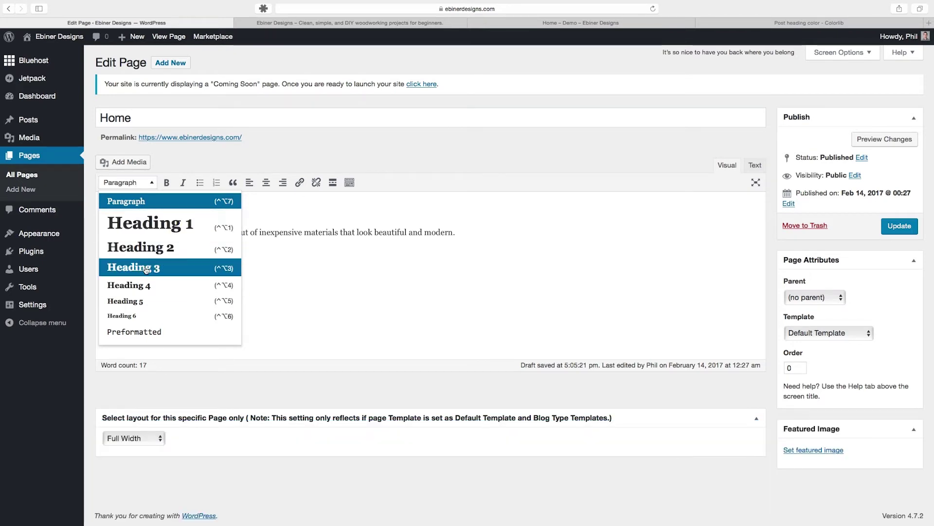
left_click(158, 237)
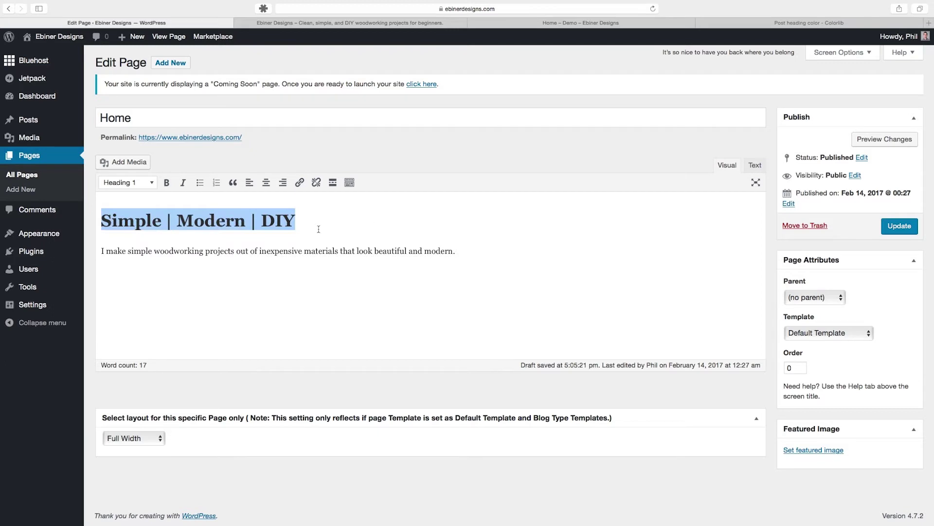
left_click(882, 141)
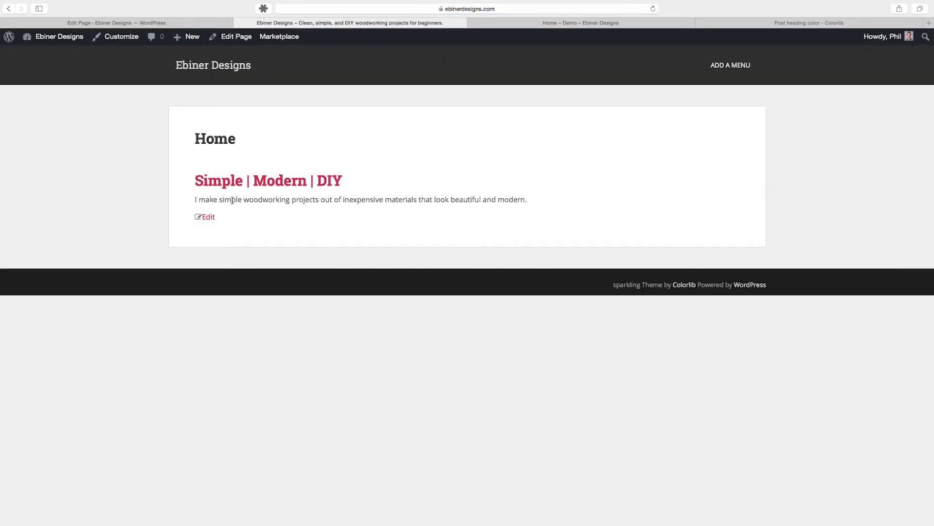
left_click(576, 23)
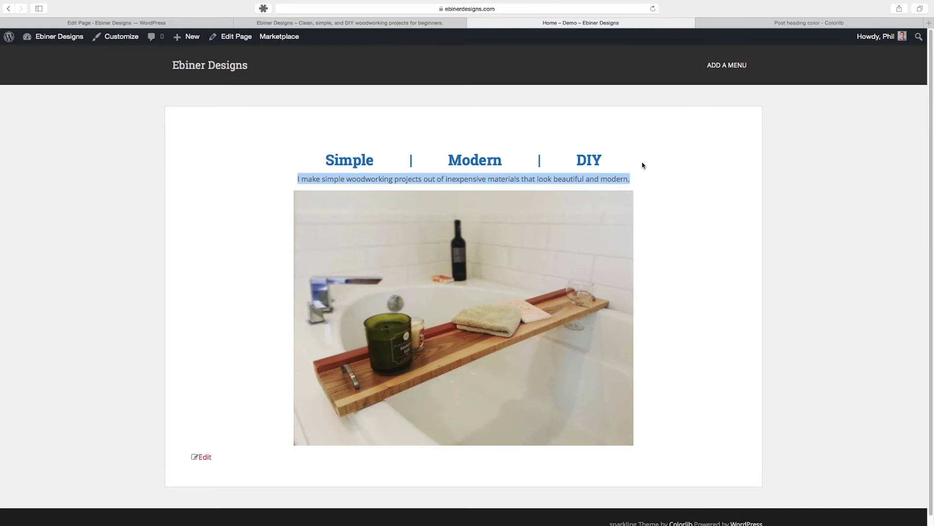
left_click(428, 25)
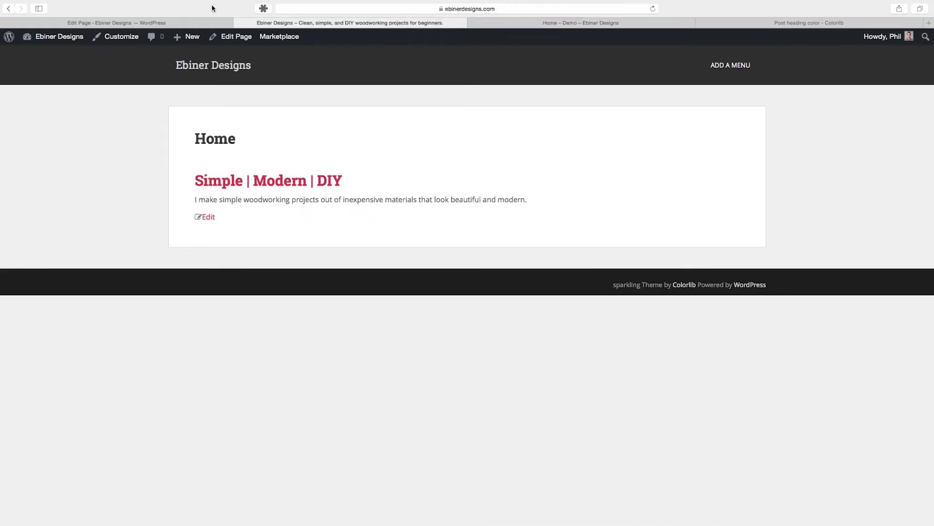
Centre-align the Simple | Modern | DIY heading and description paragraph, and show the extended toolbar.
left_click(218, 24)
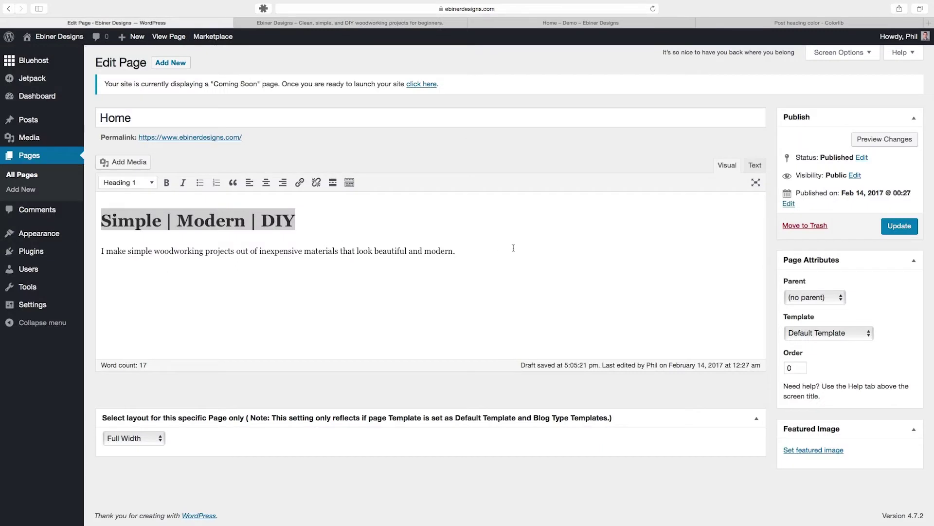
left_click_drag(456, 251, 95, 211)
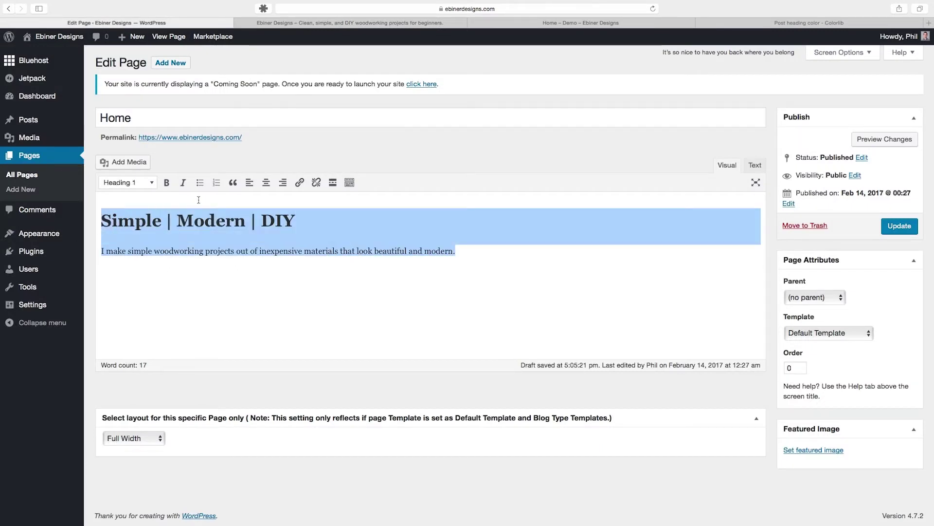
left_click(266, 184)
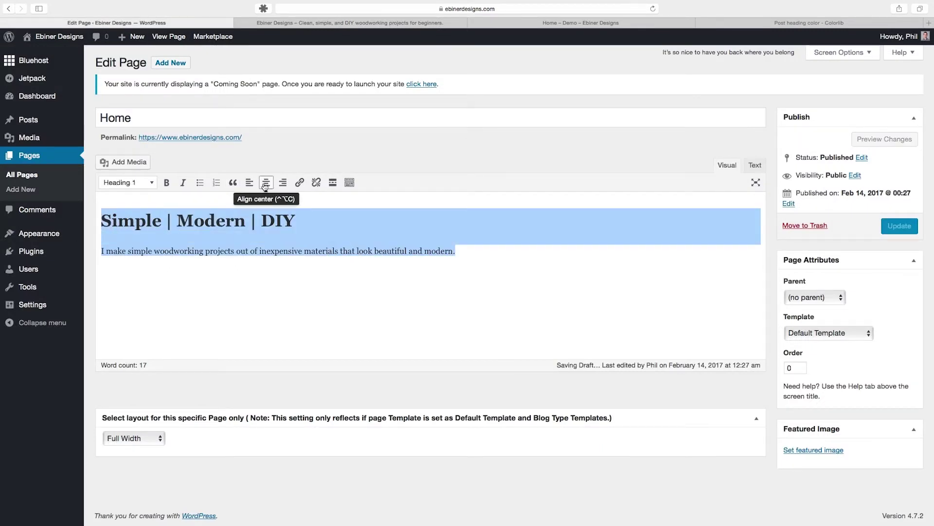
left_click(265, 184)
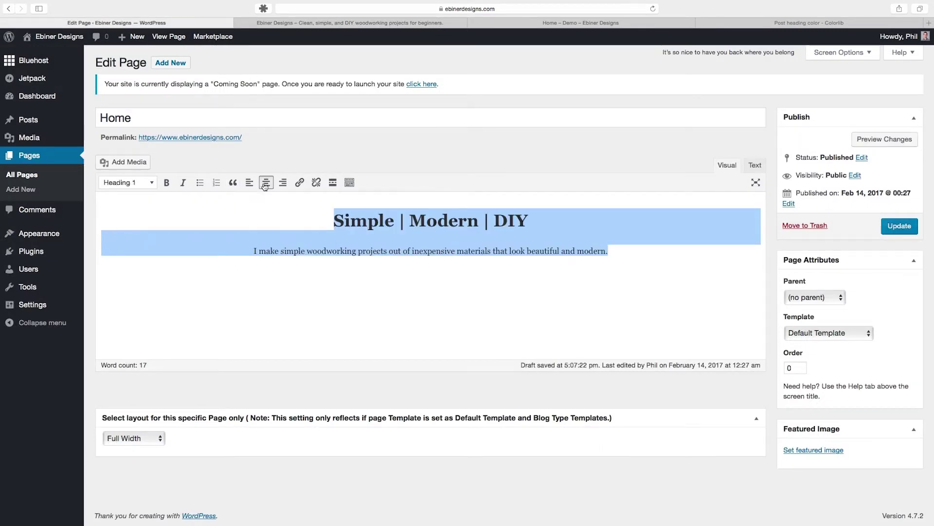
left_click(350, 183)
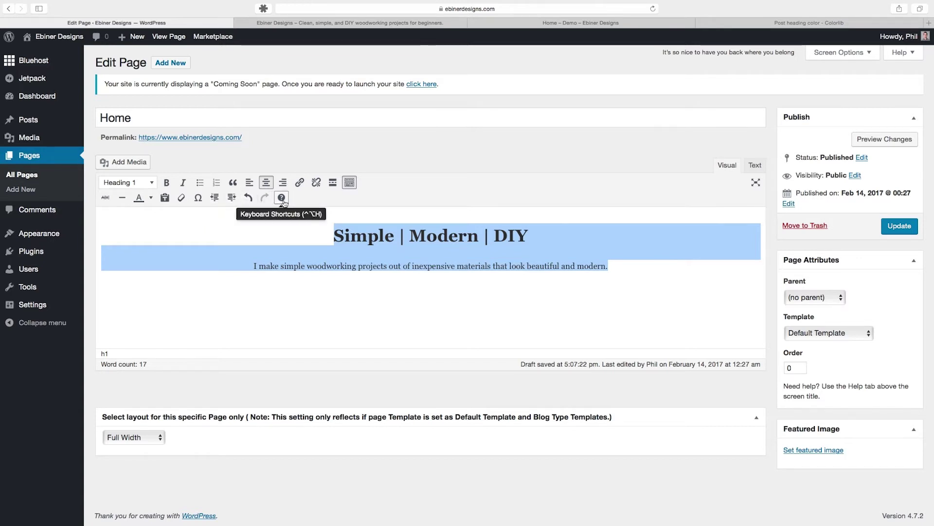
left_click(630, 267)
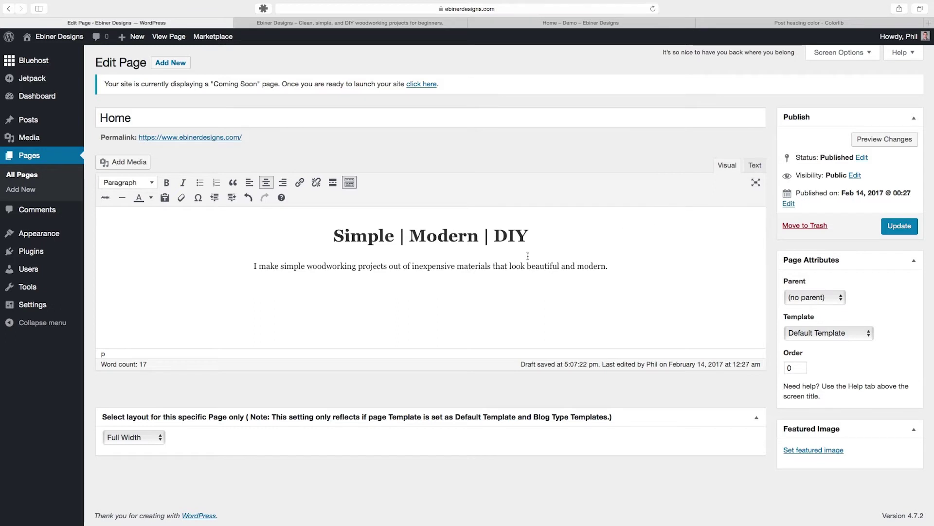
left_click(756, 166)
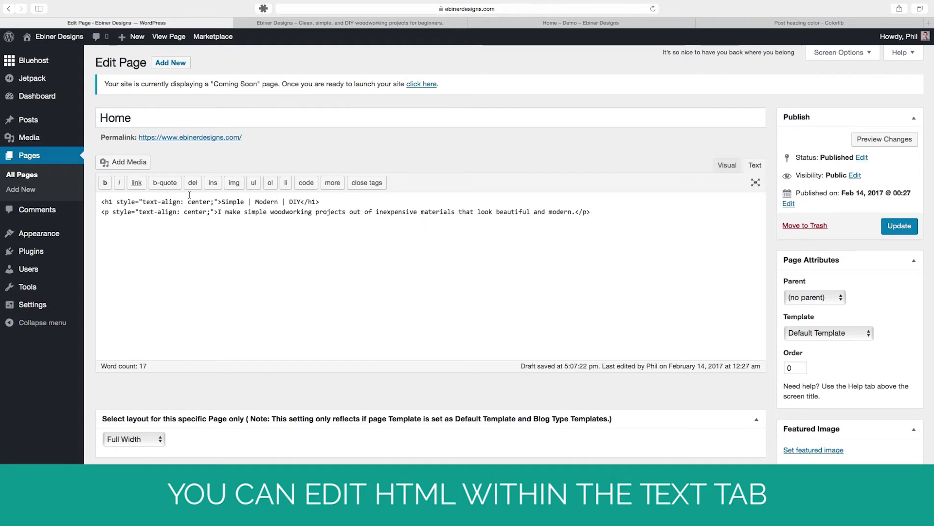
left_click_drag(100, 201, 301, 201)
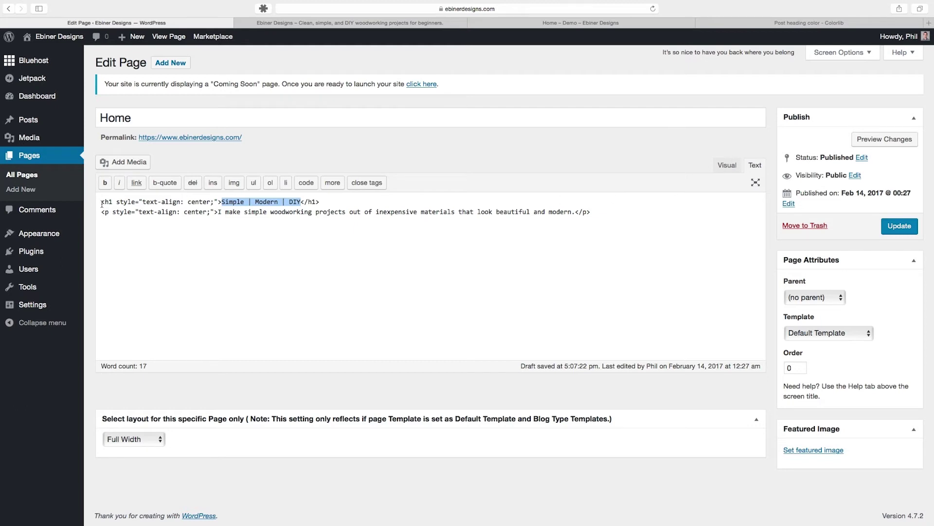
left_click(729, 167)
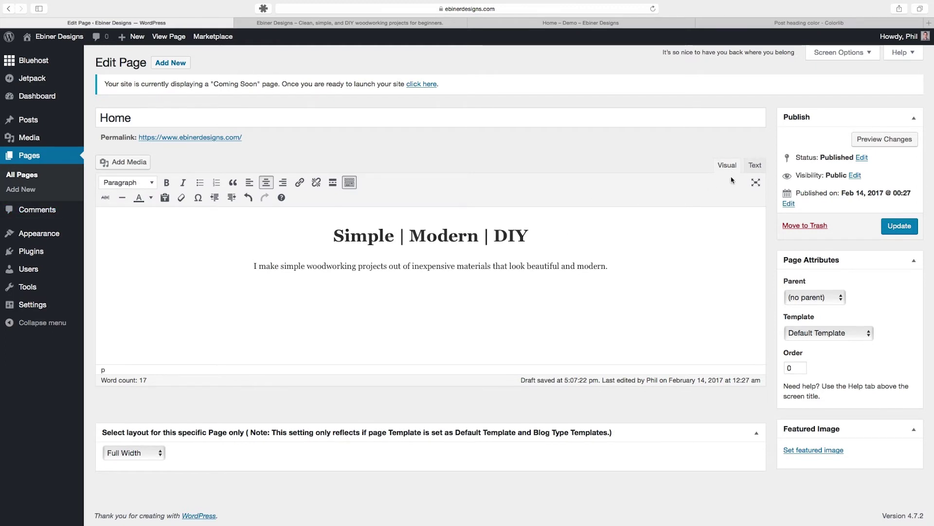
left_click(315, 21)
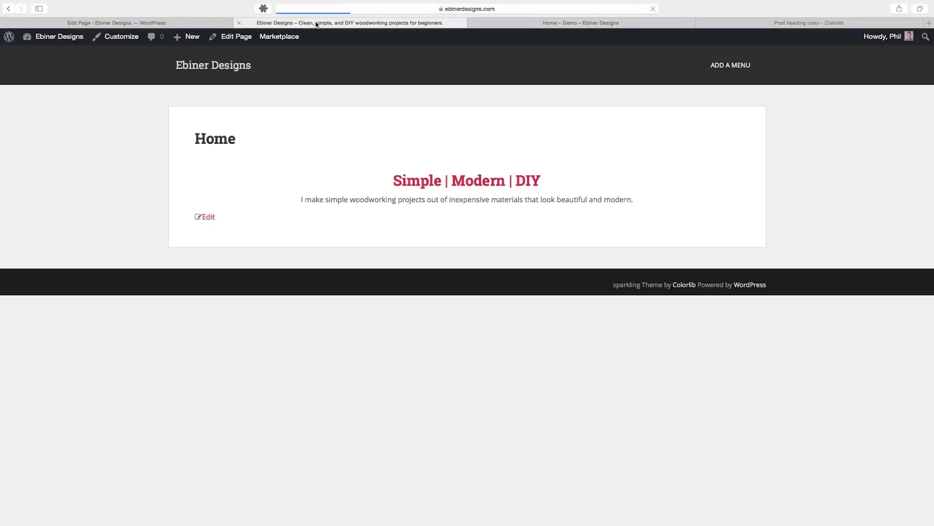
Open the media uploader to add an image below the Home page description.
left_click(146, 22)
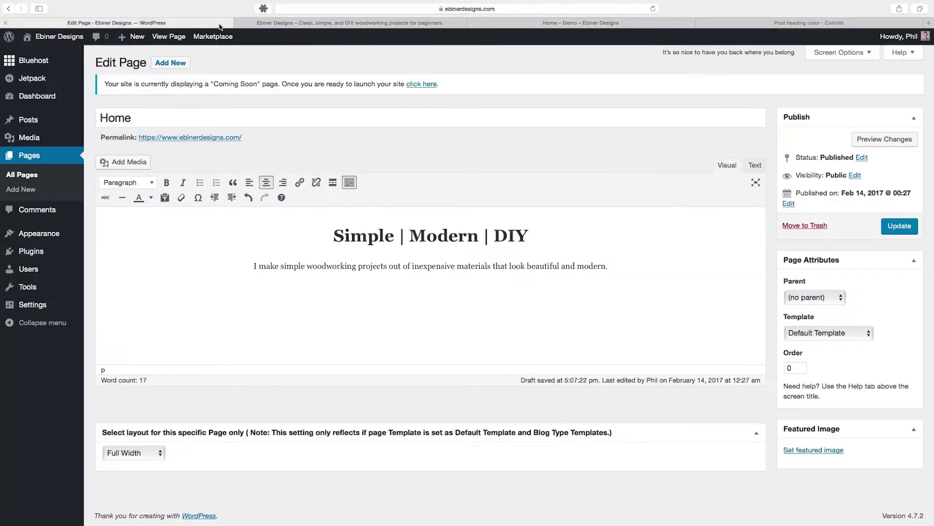
left_click(611, 263)
left_click(128, 164)
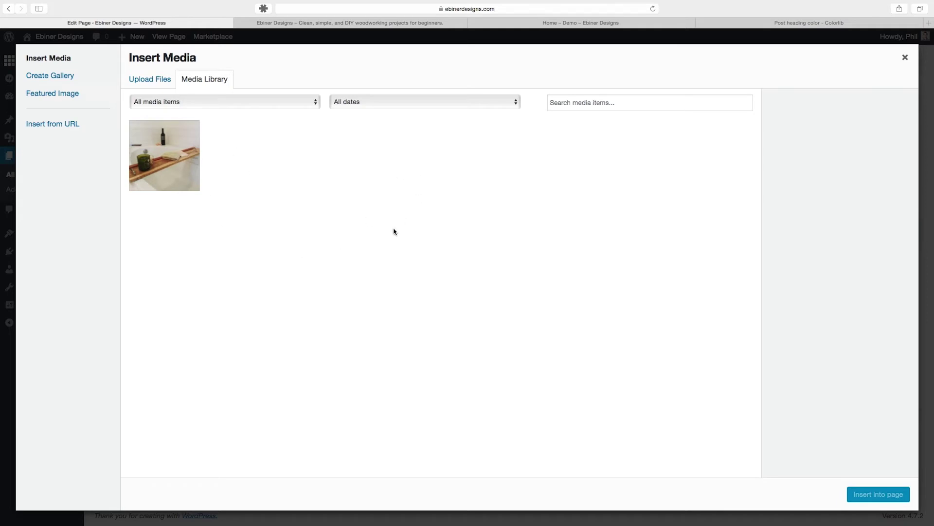
left_click(144, 81)
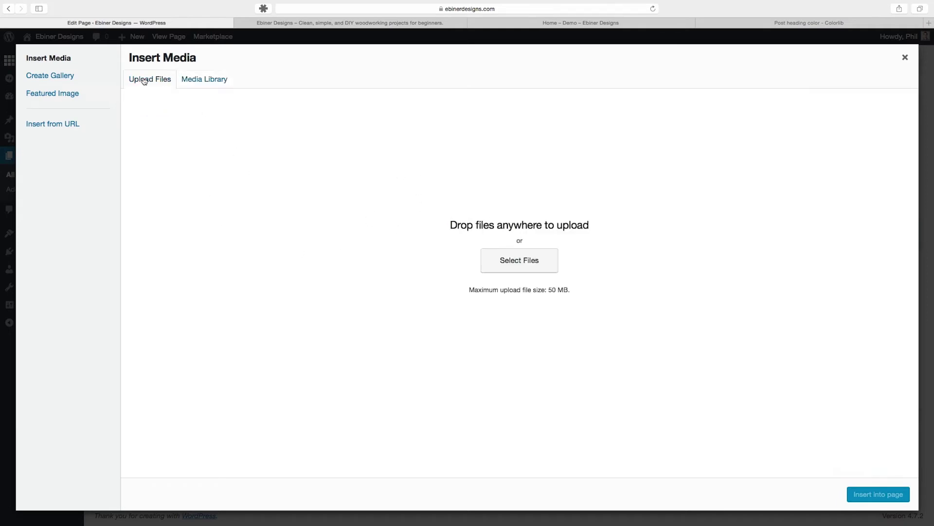
left_click(530, 263)
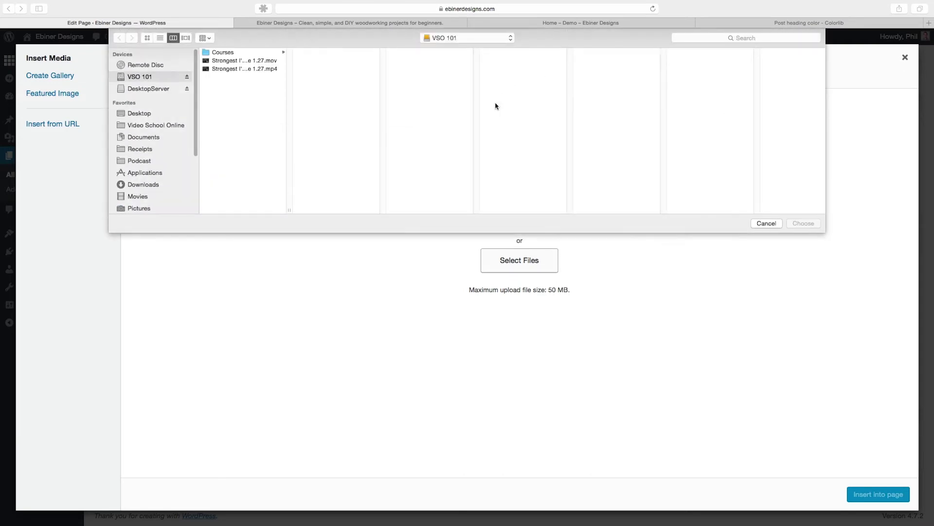
Upload Bathroom Ladder from Courses/WordPress/Website/Images, after previewing the Bath Caddy photo.
left_click(481, 38)
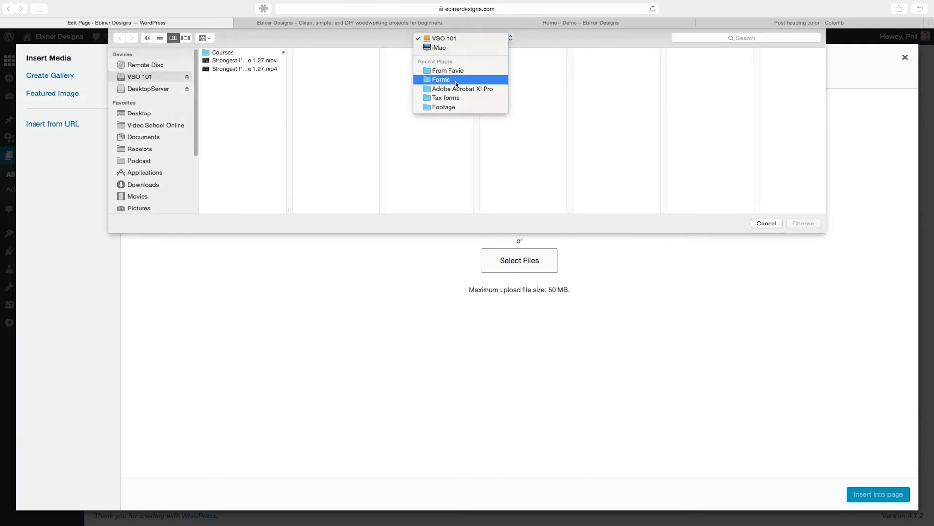
left_click(224, 52)
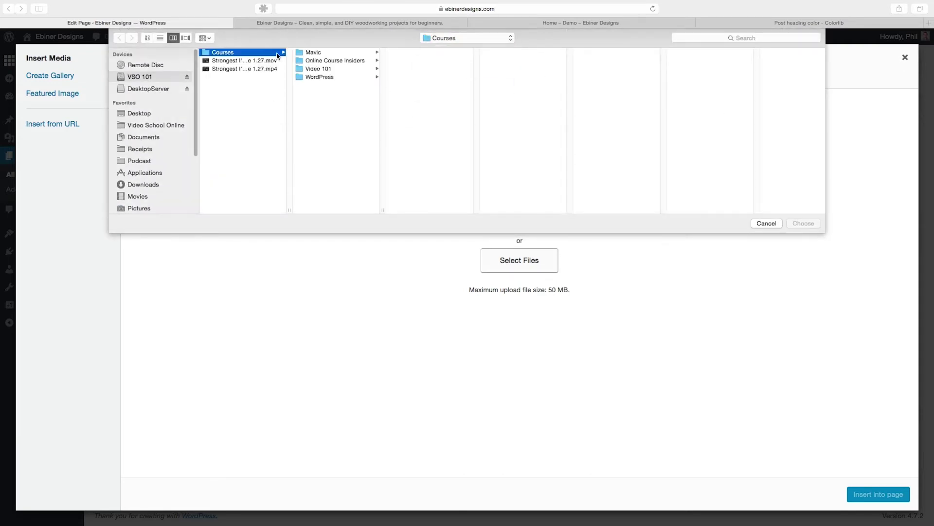
left_click(341, 77)
left_click(420, 68)
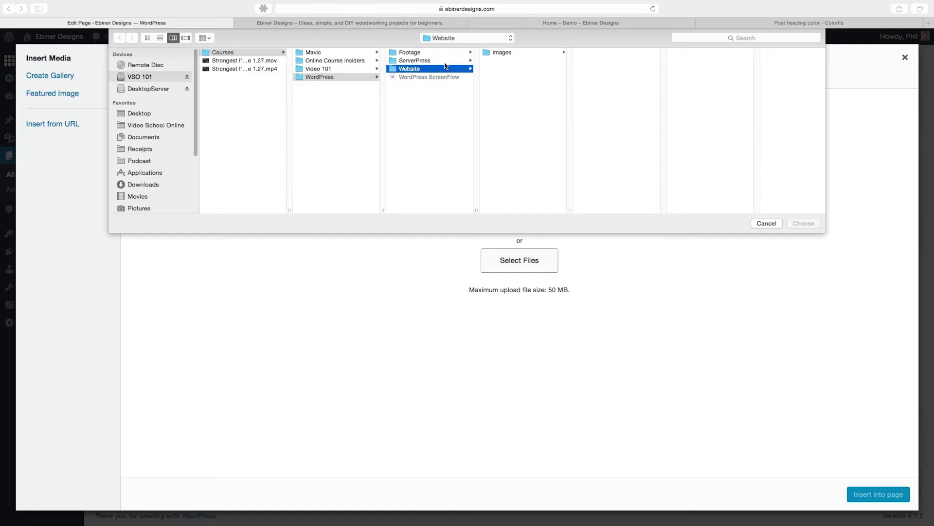
left_click(520, 52)
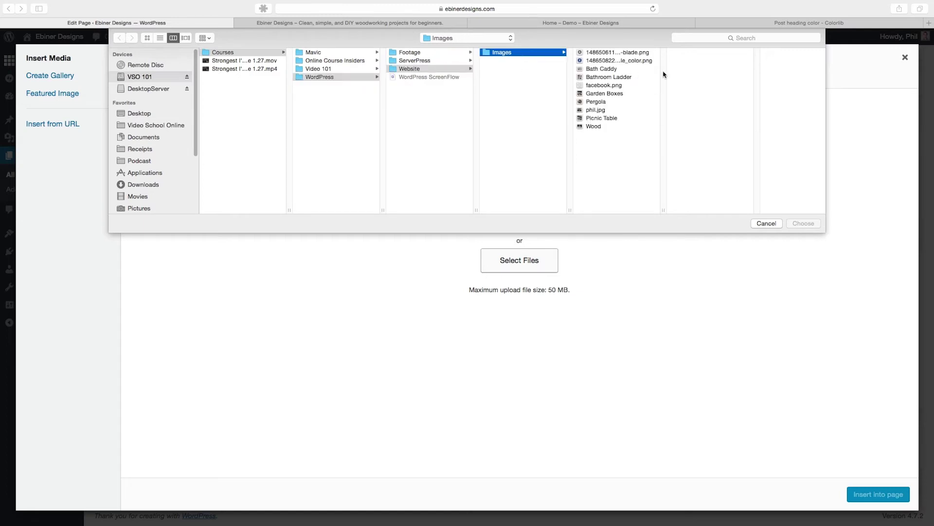
left_click(604, 78)
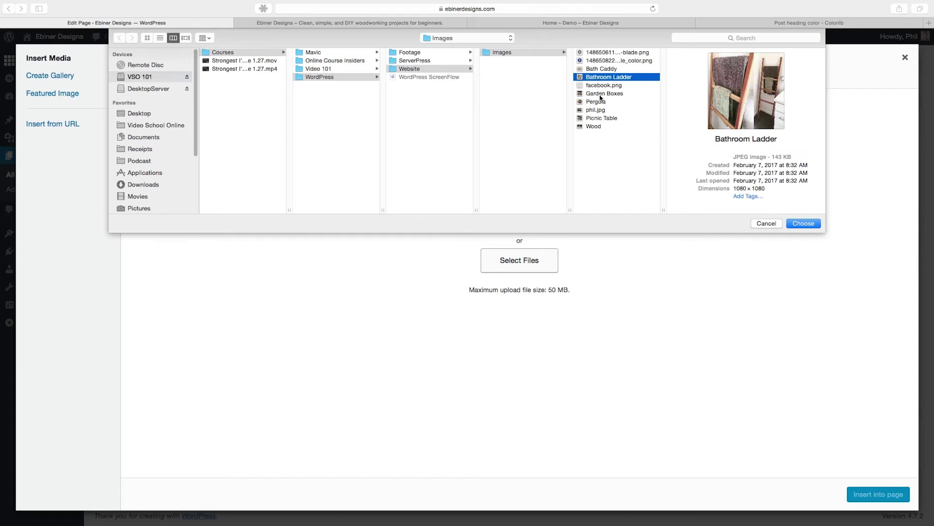
left_click(596, 69)
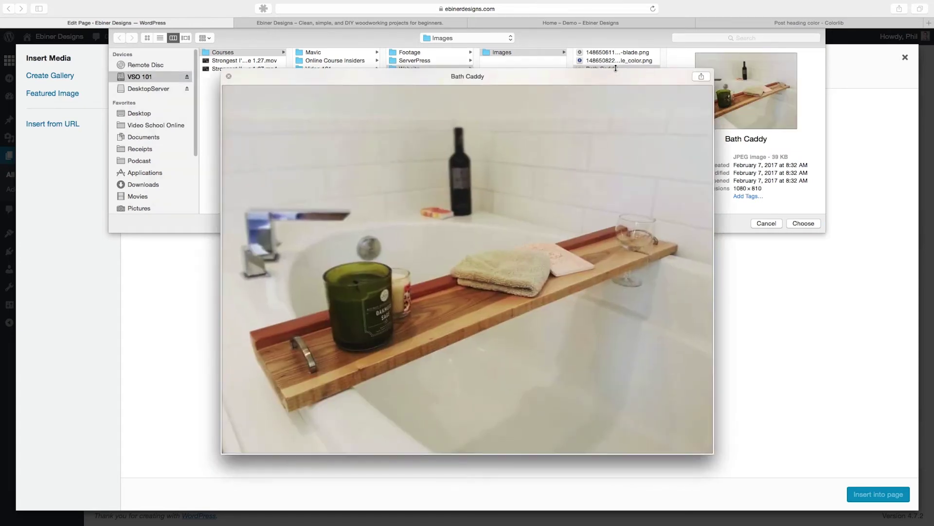
key("space")
key("space")
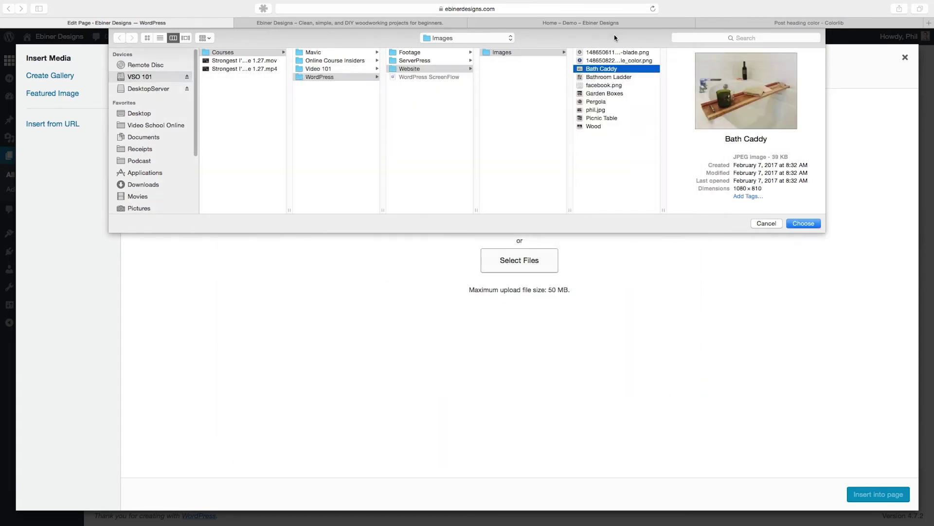
left_click(617, 77)
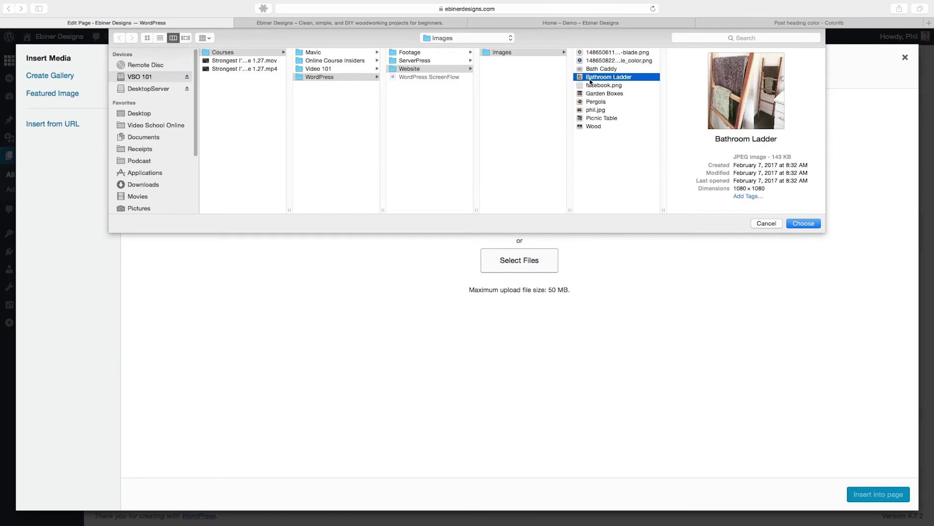
left_click(807, 223)
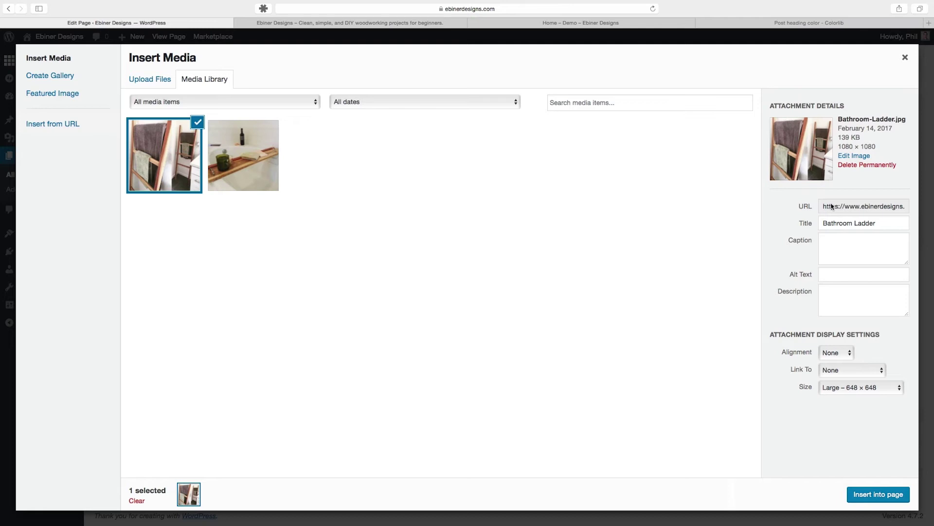
Copy the image title 'Bathroom Ladder' into the Alt Text field.
left_click_drag(831, 206, 731, 199)
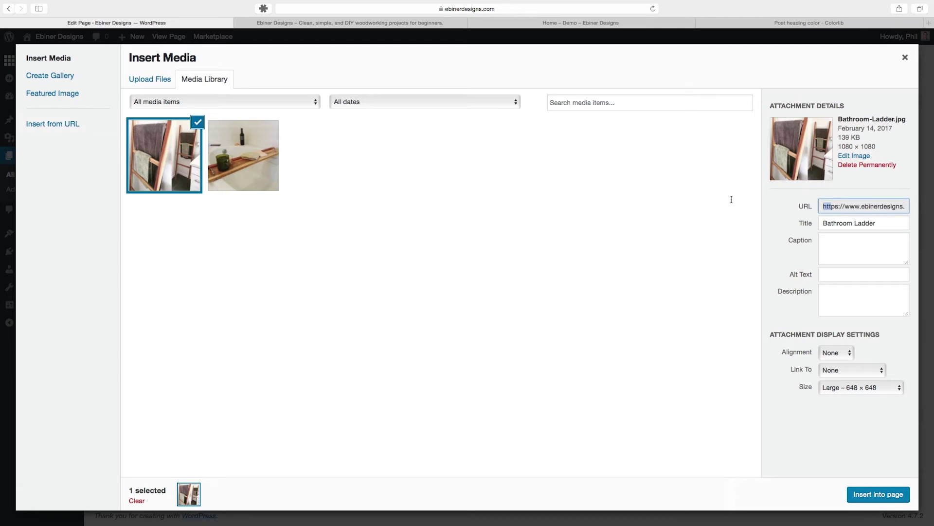
left_click(848, 206)
left_click(832, 275)
left_click(852, 223)
triple_click(852, 223)
key("cmd+c")
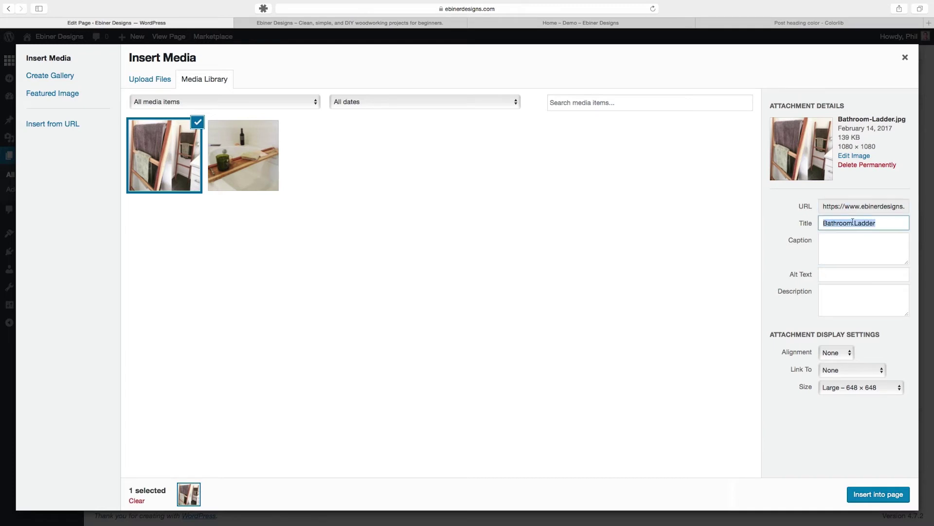
left_click(839, 275)
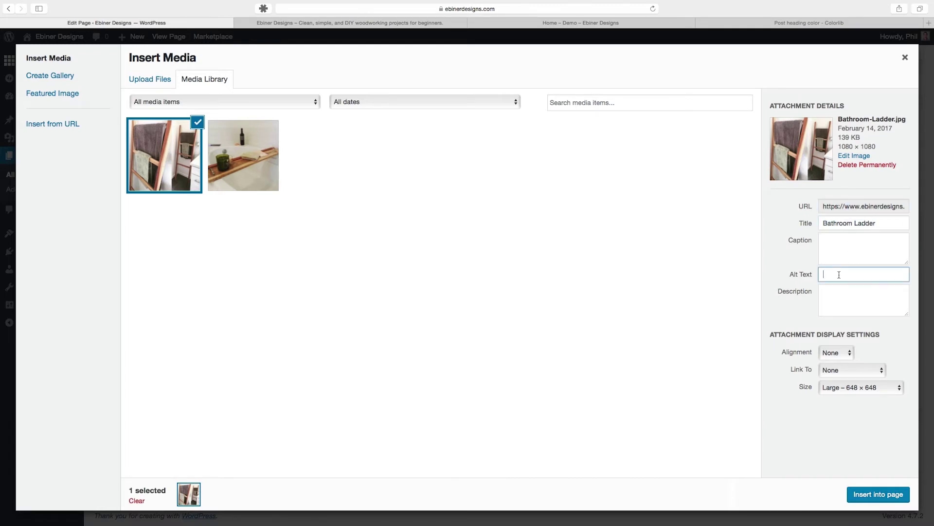
key("cmd+v")
Insert the ladder image with alignment None, no link, at Large 648 × 648 size.
left_click(829, 353)
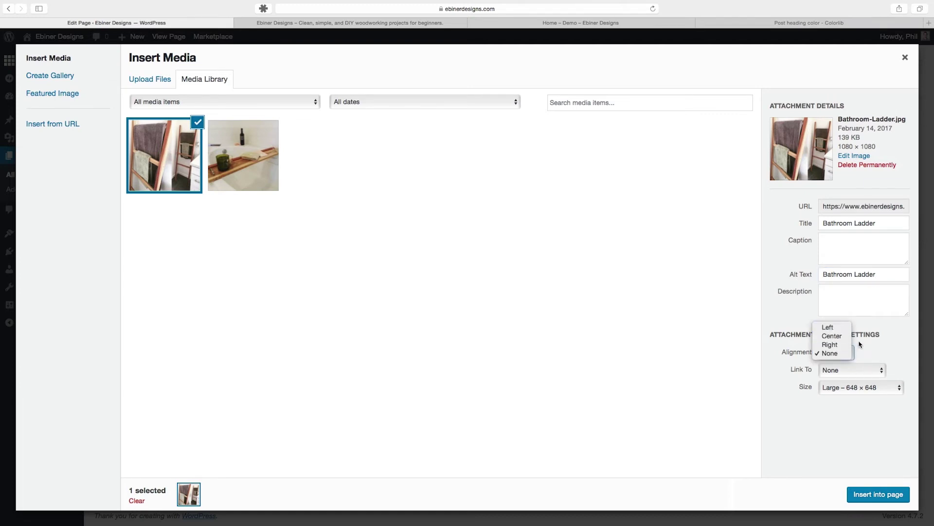
left_click(857, 360)
left_click(836, 374)
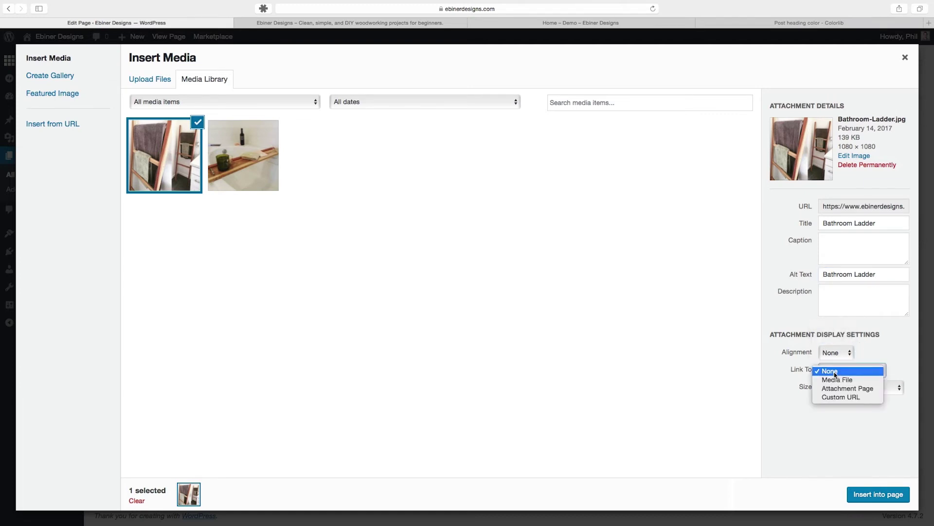
left_click(883, 349)
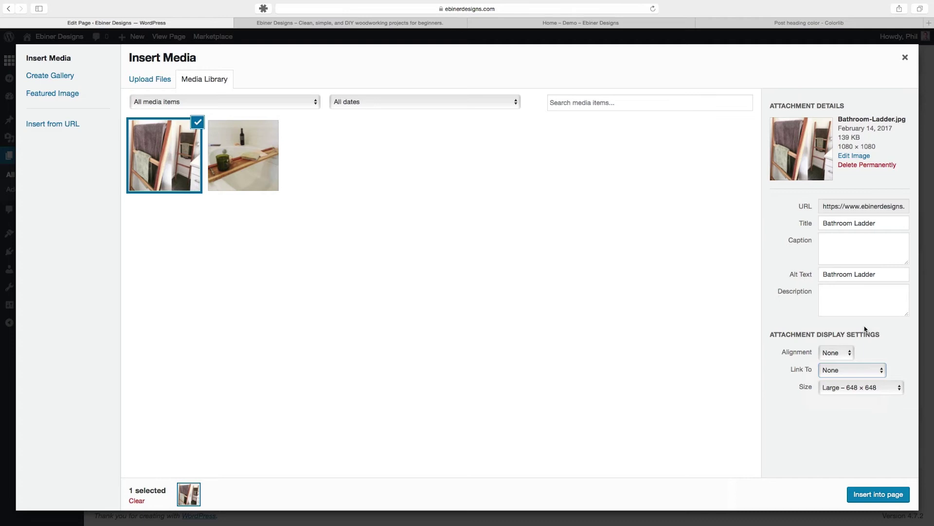
left_click(835, 391)
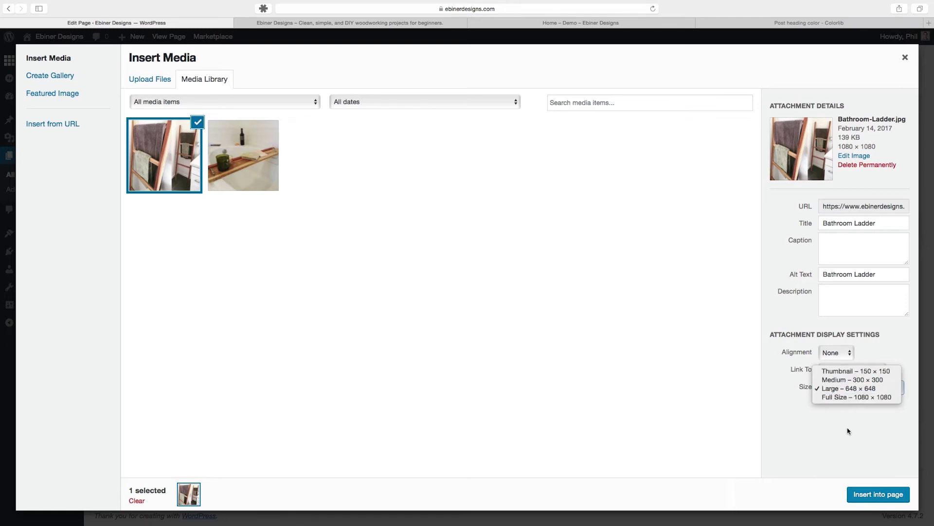
left_click(867, 414)
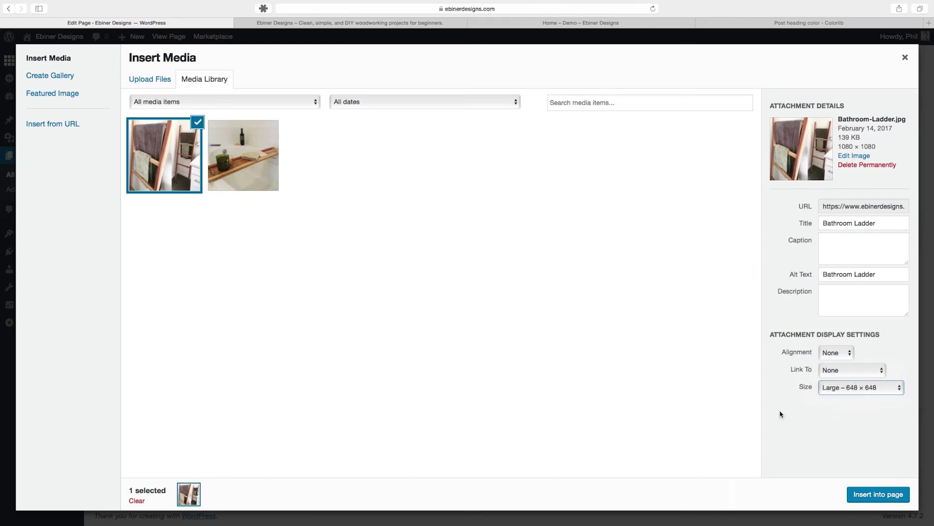
left_click(893, 493)
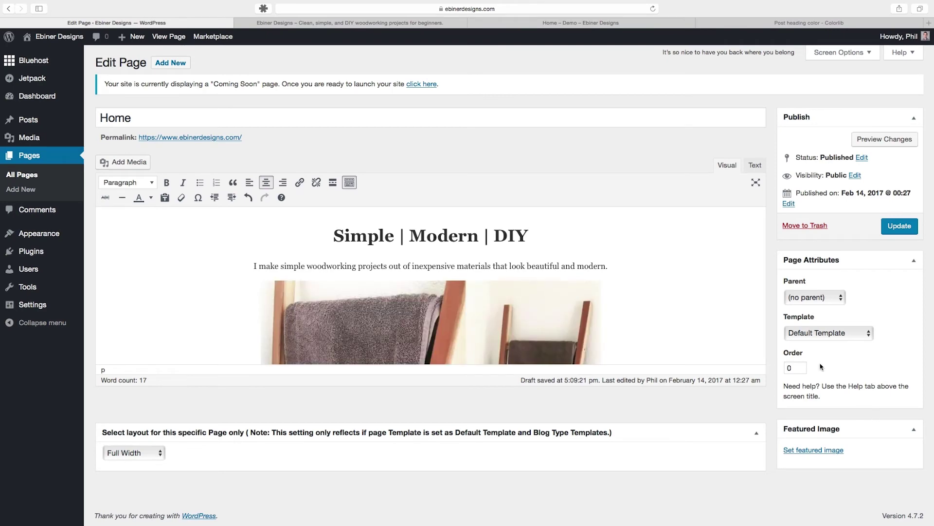
Preview the Home page changes and scroll through the live page.
scroll(660, 317, "down", 3)
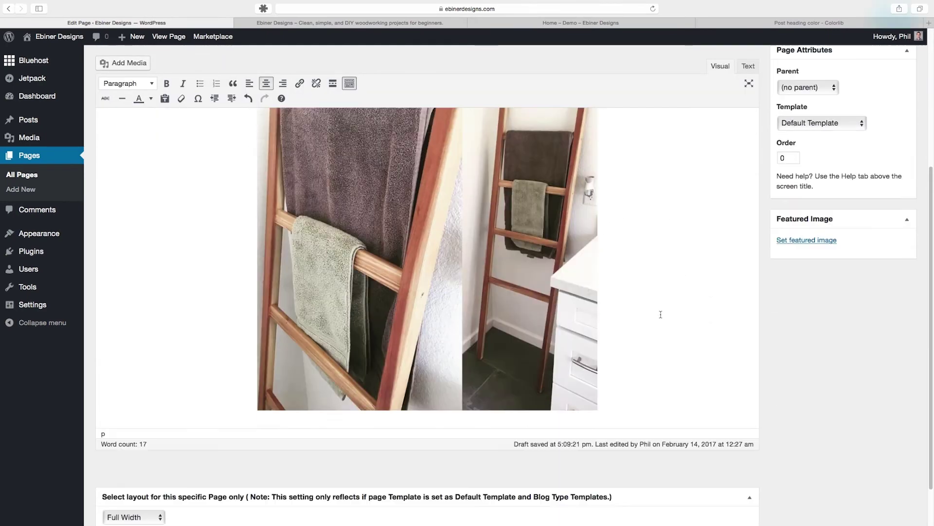
scroll(665, 311, "up", 3)
left_click(878, 115)
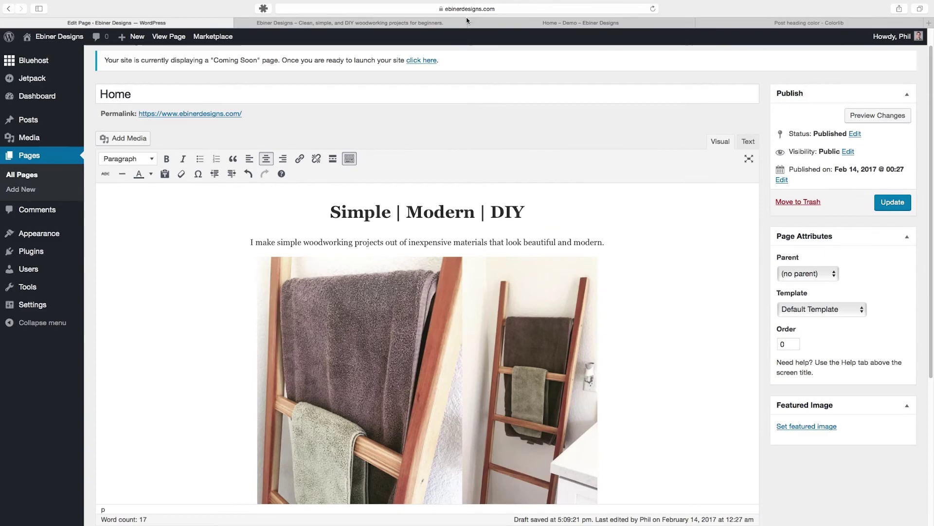
left_click(387, 23)
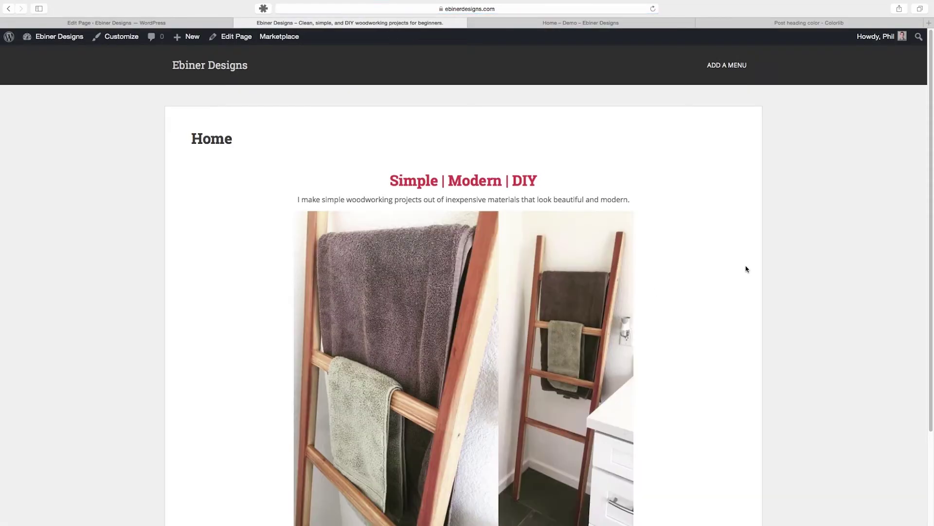
scroll(745, 268, "down", 5)
scroll(746, 269, "up", 3)
Drag the ladder image's corner handle inward to shrink it to about 375 pixels.
left_click(210, 23)
scroll(685, 326, "down", 5)
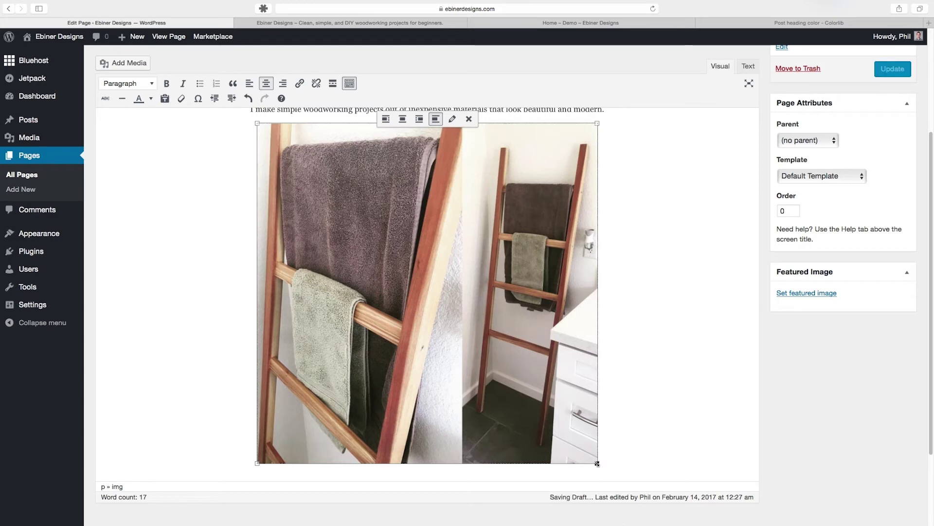
left_click_drag(597, 463, 480, 358)
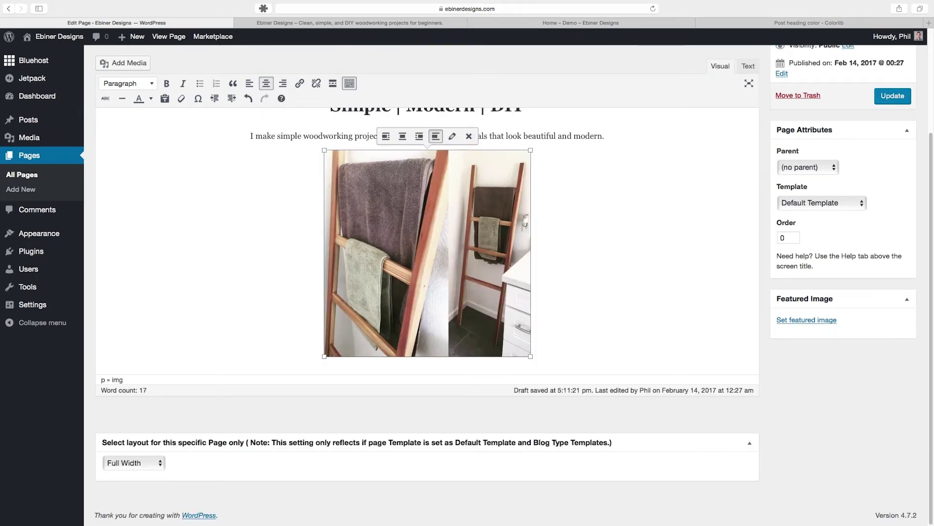
left_click_drag(531, 358, 514, 338)
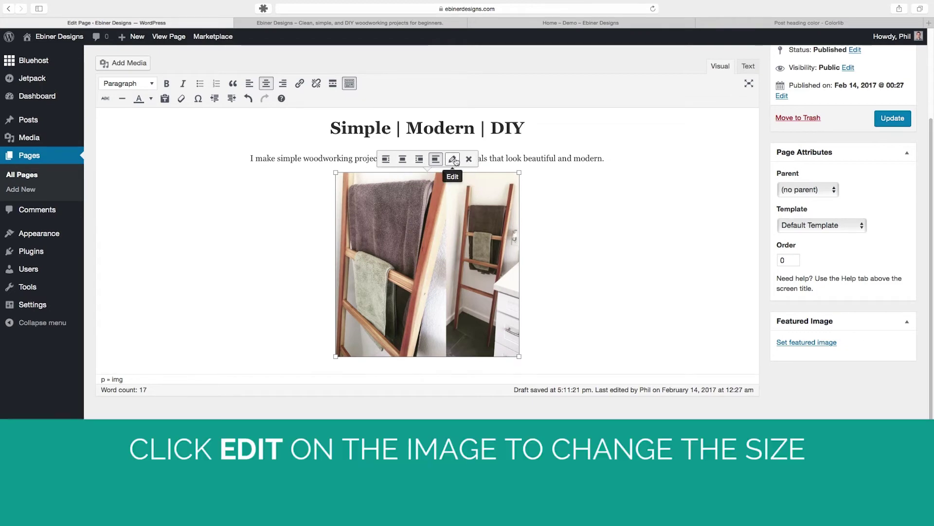
In Image Details, set the ladder image width to 300 and Link To None, then update.
left_click(454, 160)
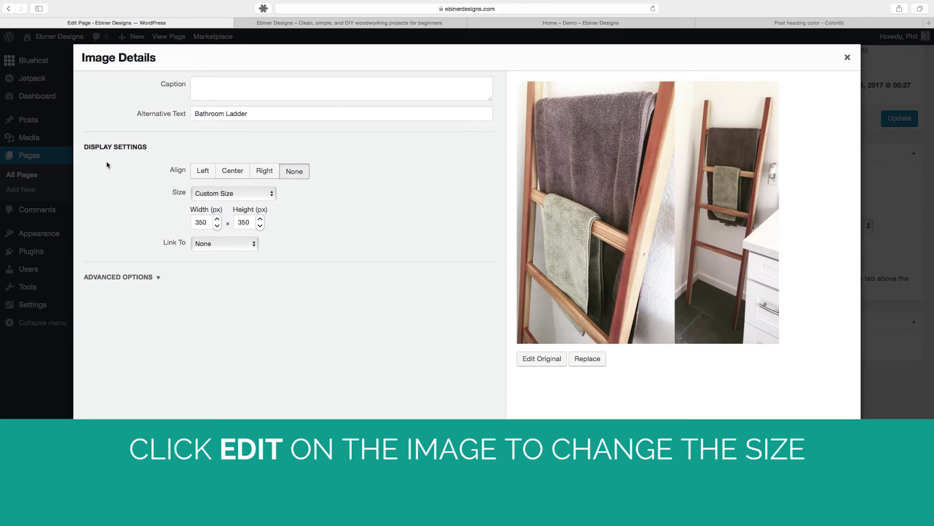
double_click(206, 223)
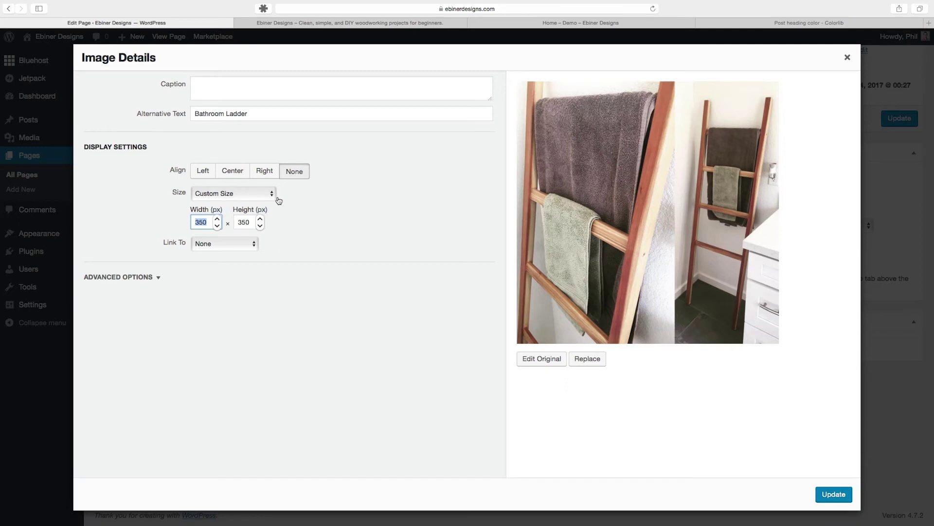
type("300")
left_click(239, 243)
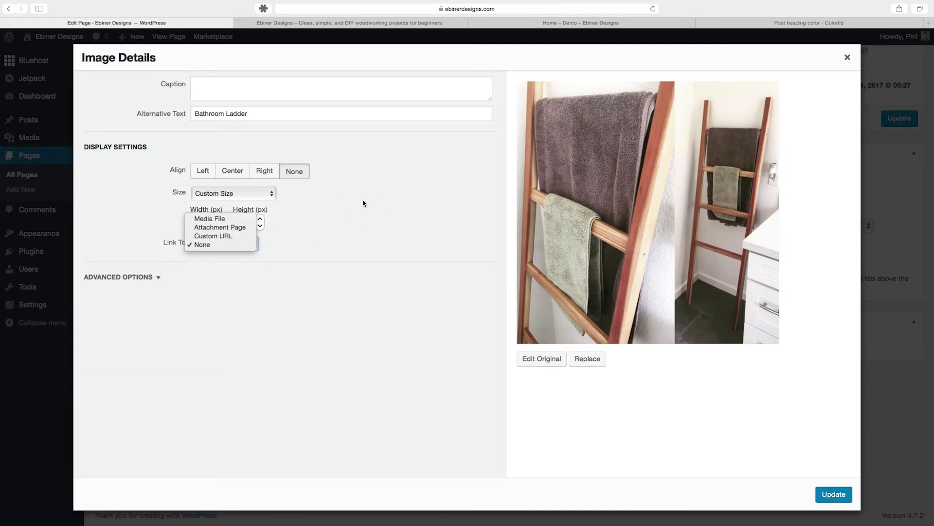
left_click(235, 238)
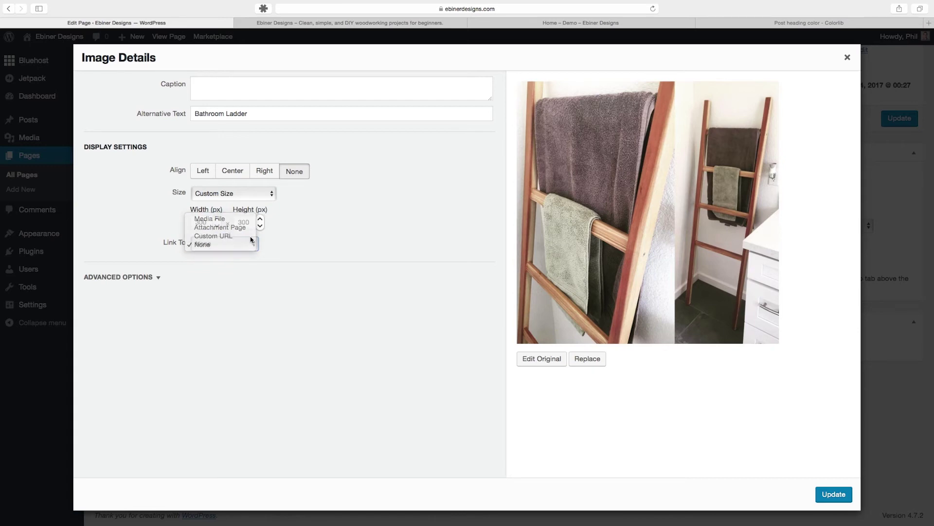
key("Right")
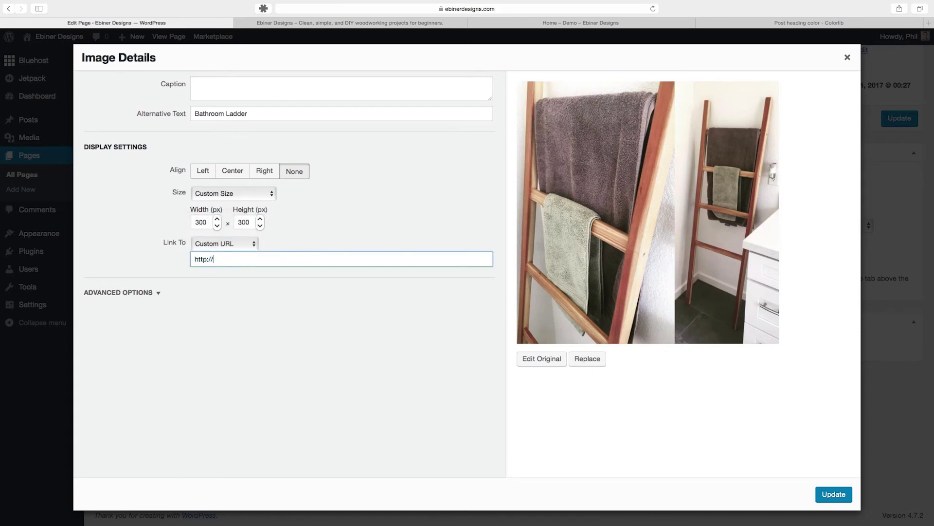
type("ebinerdesigns.com")
left_click(234, 243)
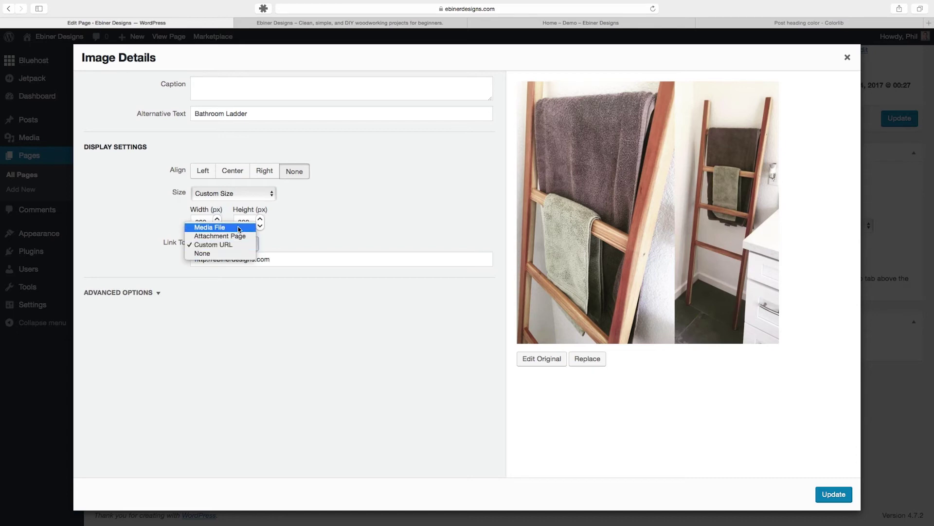
left_click(227, 254)
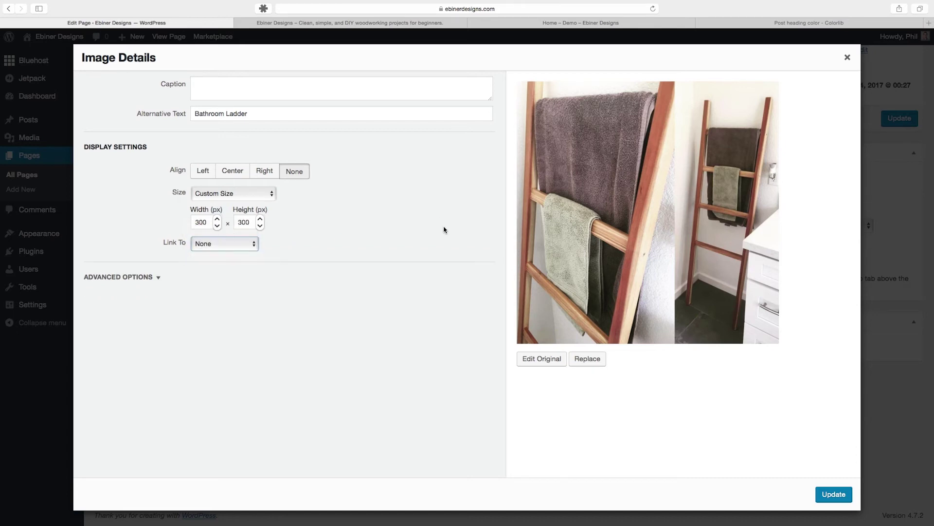
left_click(832, 494)
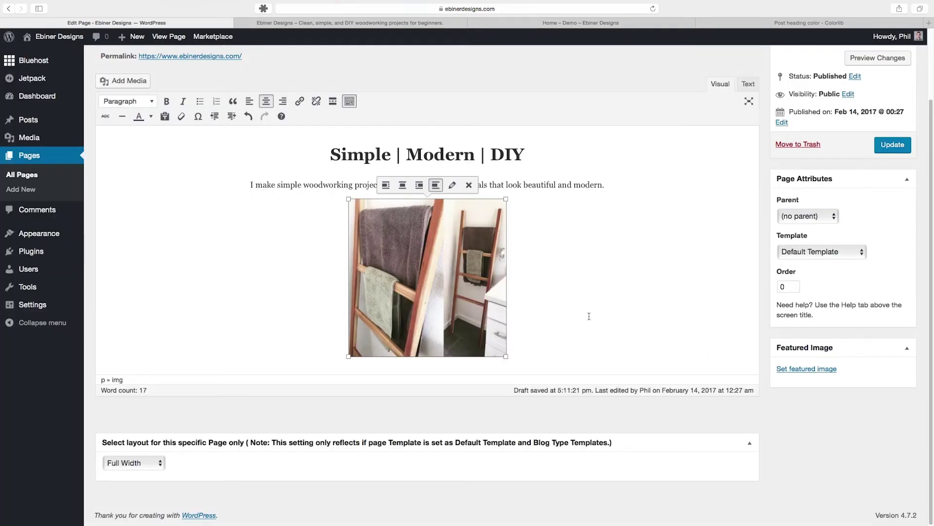
left_click(591, 240)
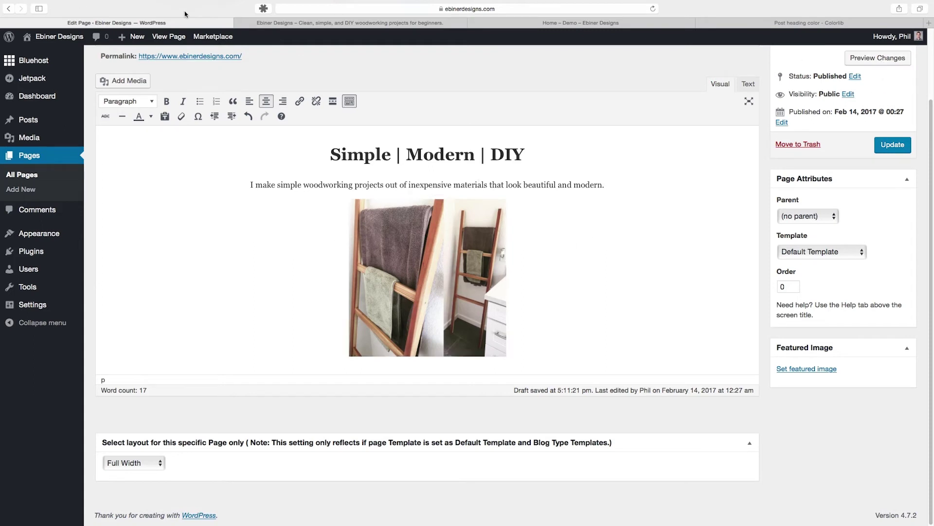
Give the ladder image the caption 'Bathroom Ladder' in Image Details.
left_click(303, 22)
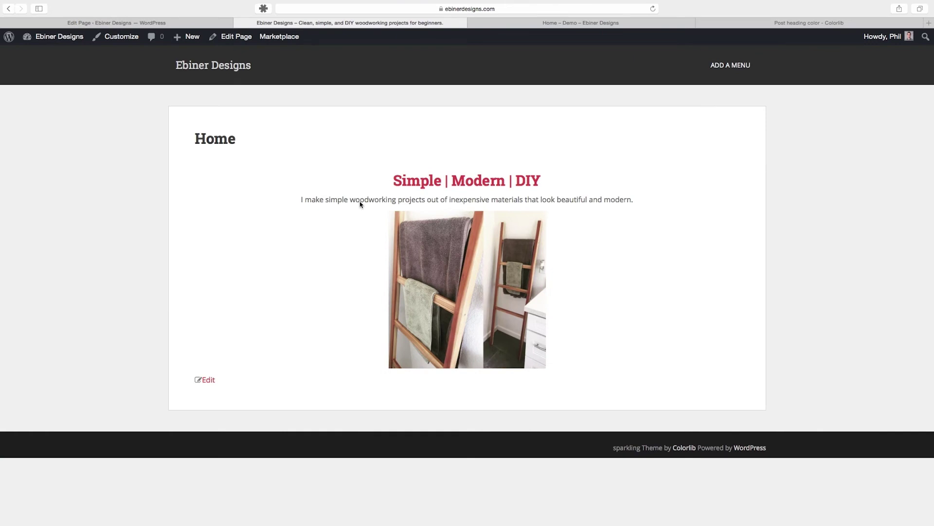
left_click(166, 26)
left_click(450, 214)
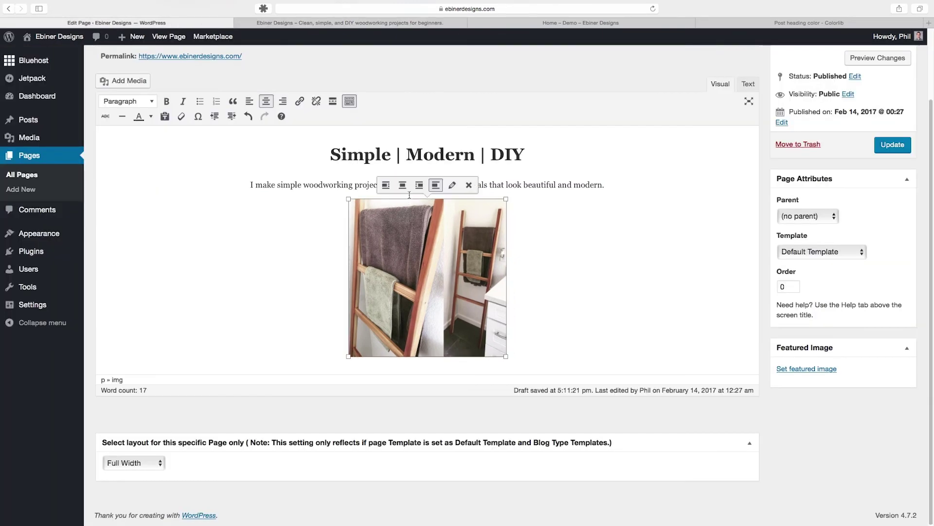
left_click(452, 185)
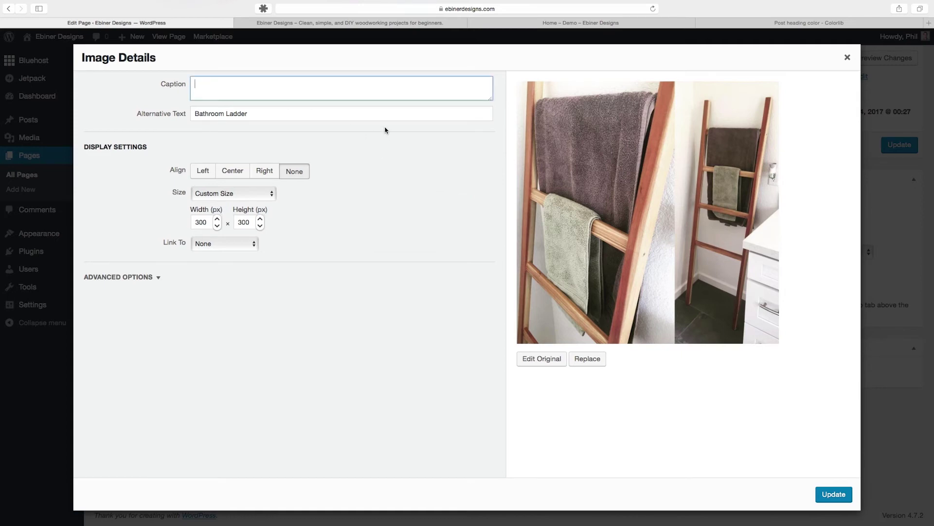
type("Bathroom Ladder")
left_click(832, 496)
Centre the captioned ladder image and preview the updated page.
left_click(230, 205)
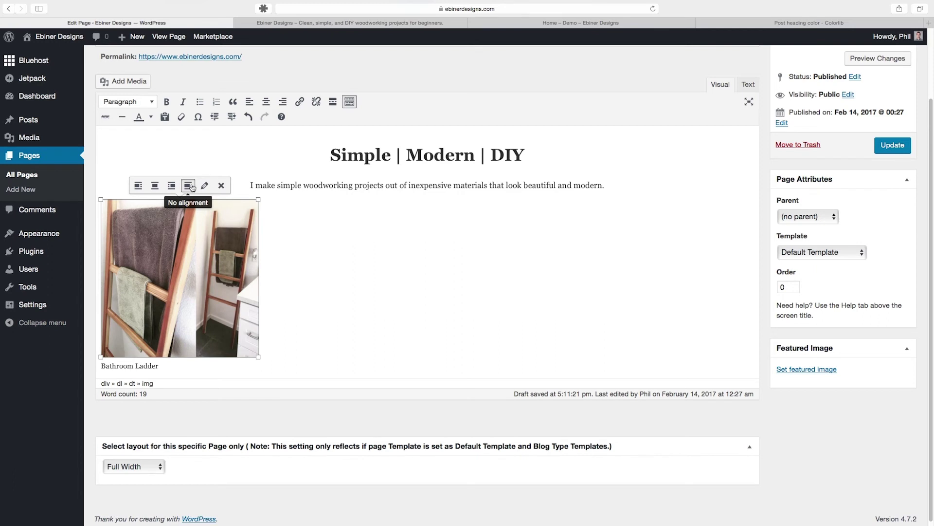
left_click(156, 186)
left_click(562, 276)
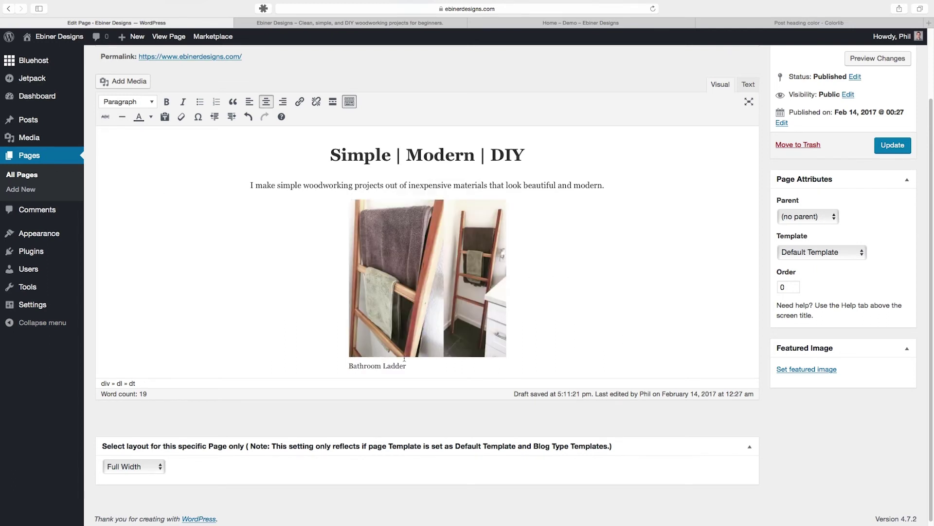
left_click(870, 58)
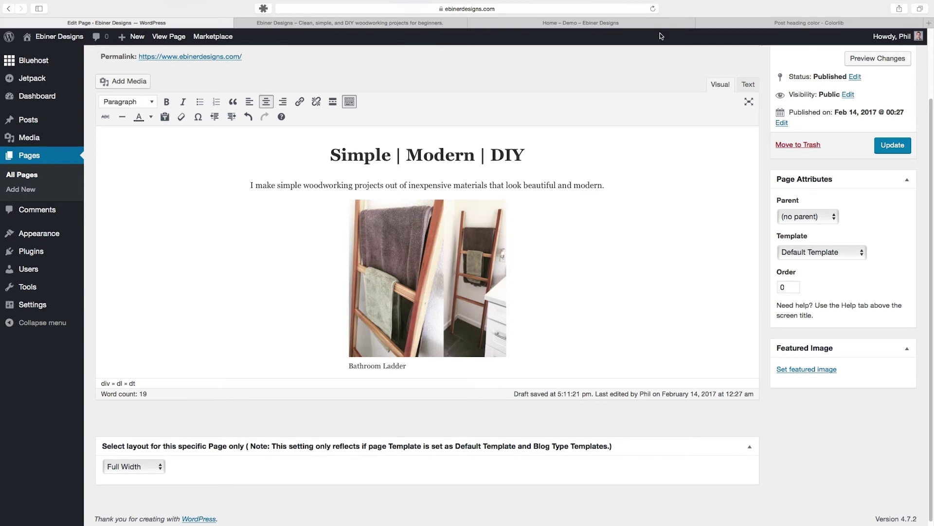
left_click(394, 25)
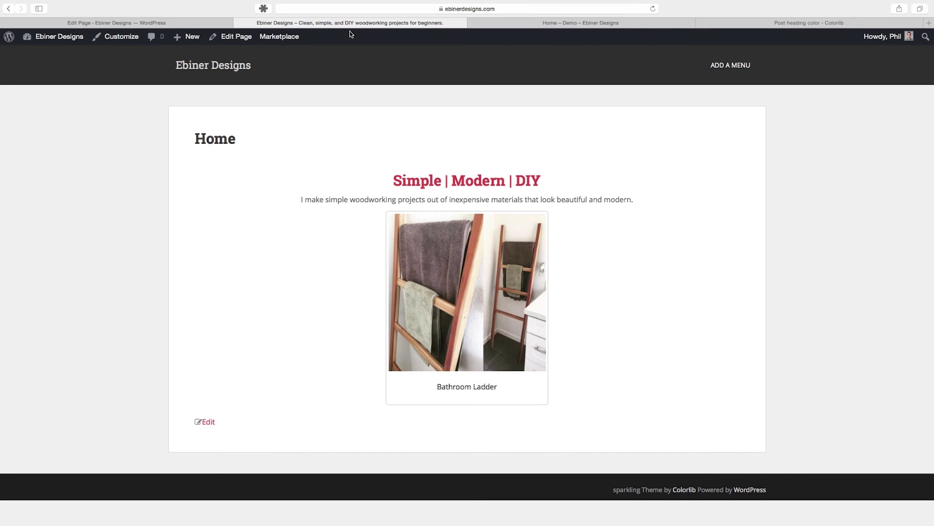
Delete the 'Bathroom Ladder' caption from the ladder image and update it.
left_click(217, 25)
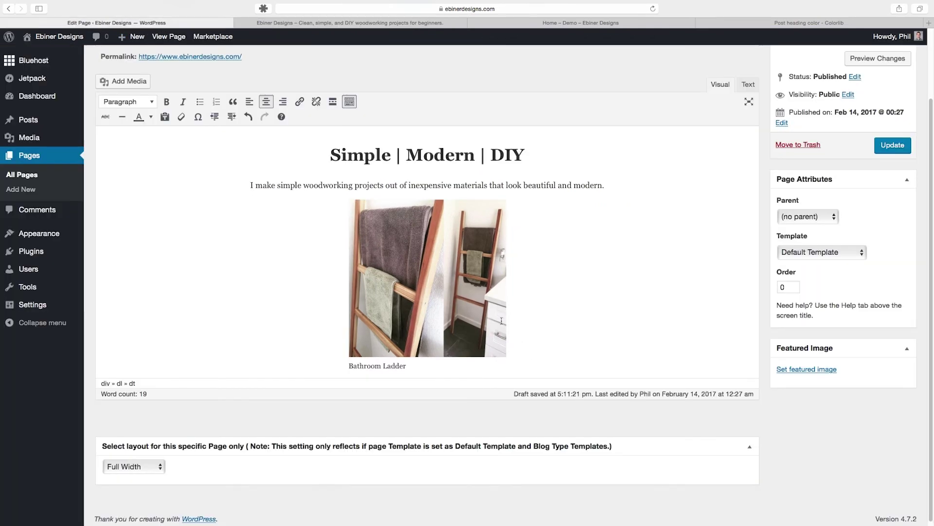
left_click(452, 289)
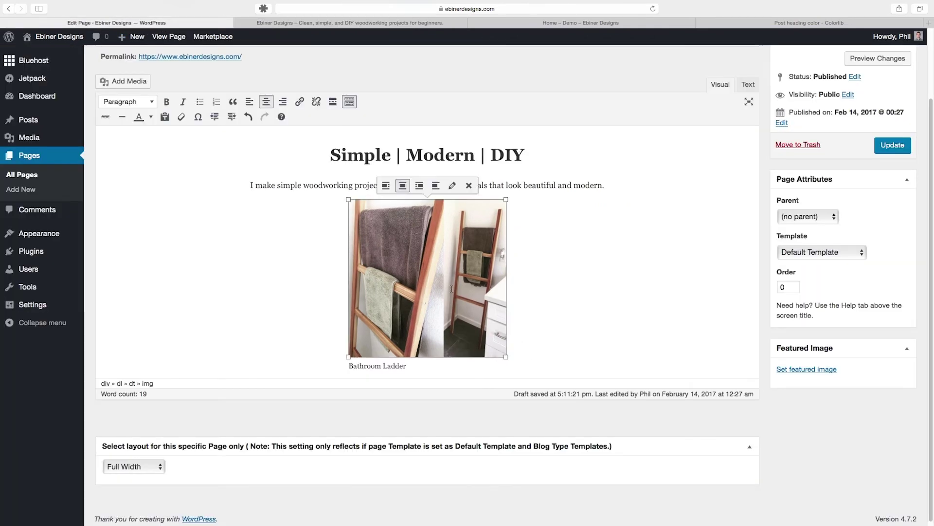
left_click(452, 185)
left_click_drag(290, 99, 173, 74)
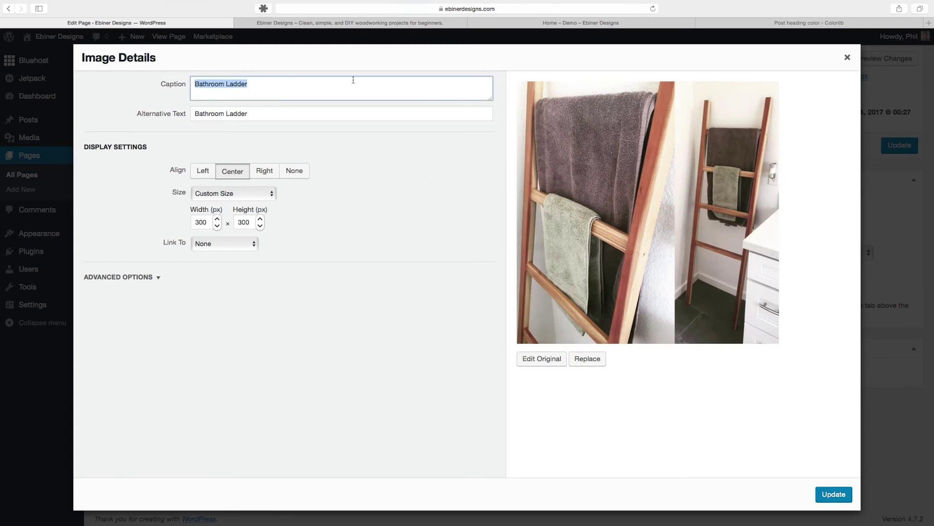
key("BackSpace")
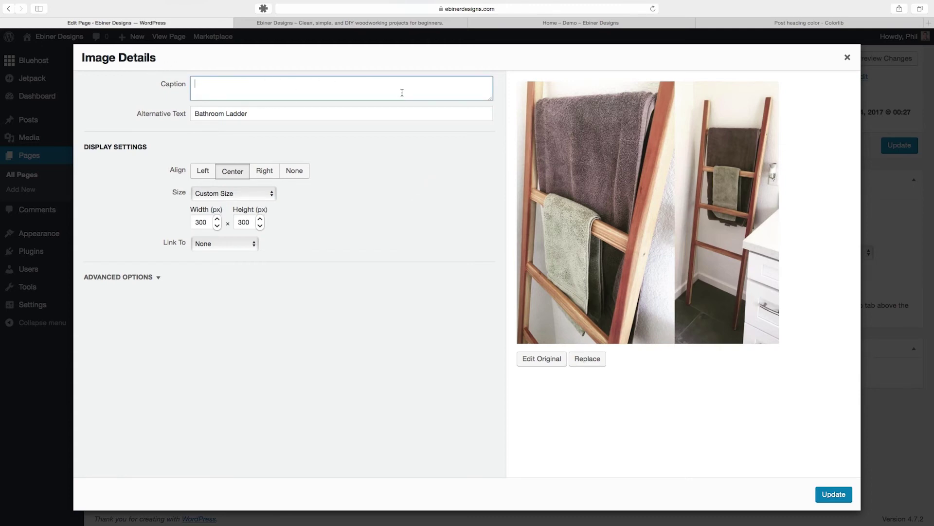
left_click(833, 494)
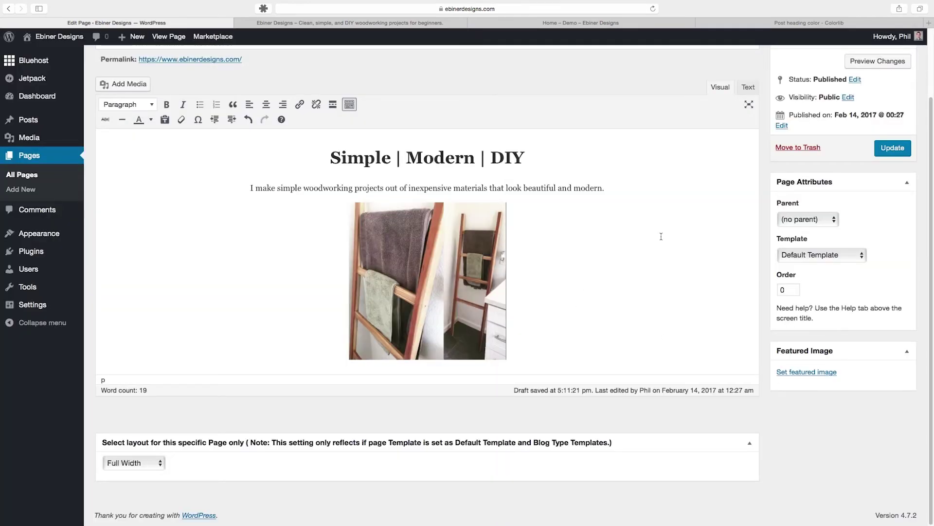
Preview the page and compare it with the demo Home page, then return to editing.
left_click(878, 61)
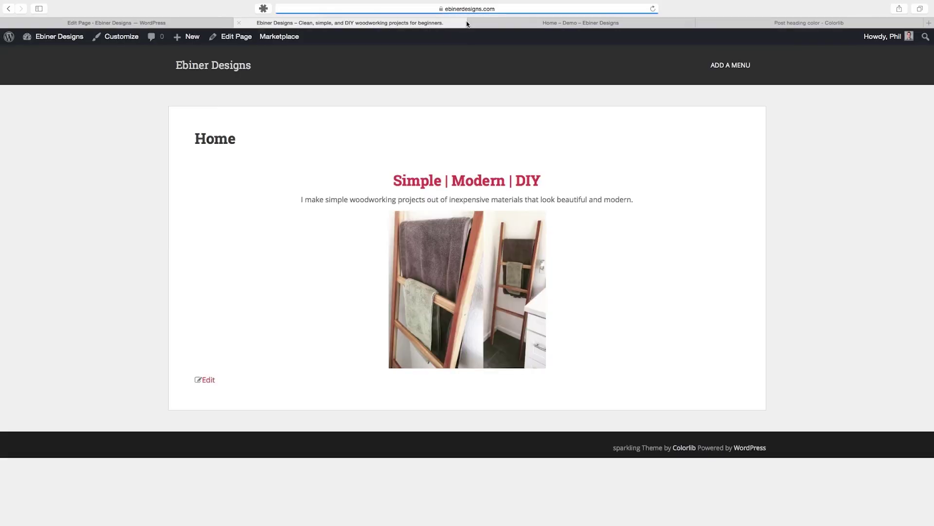
left_click(556, 23)
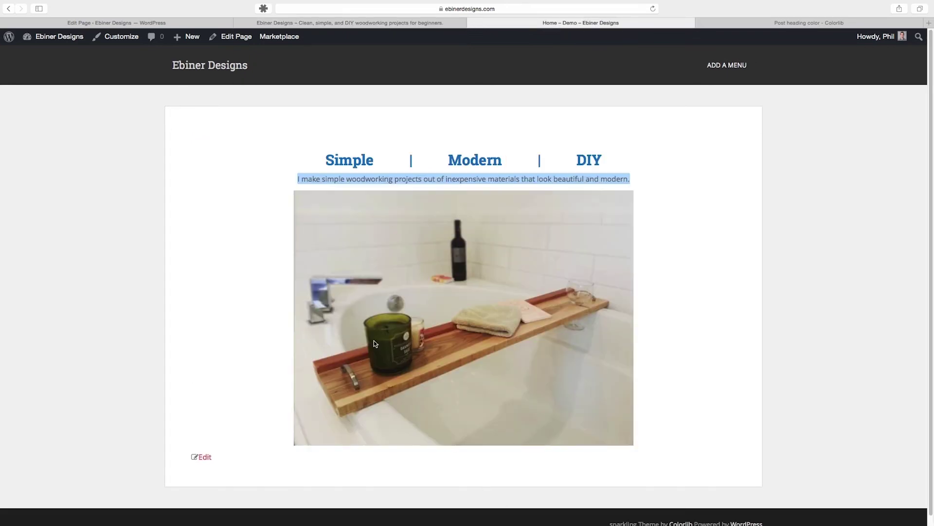
left_click(484, 166)
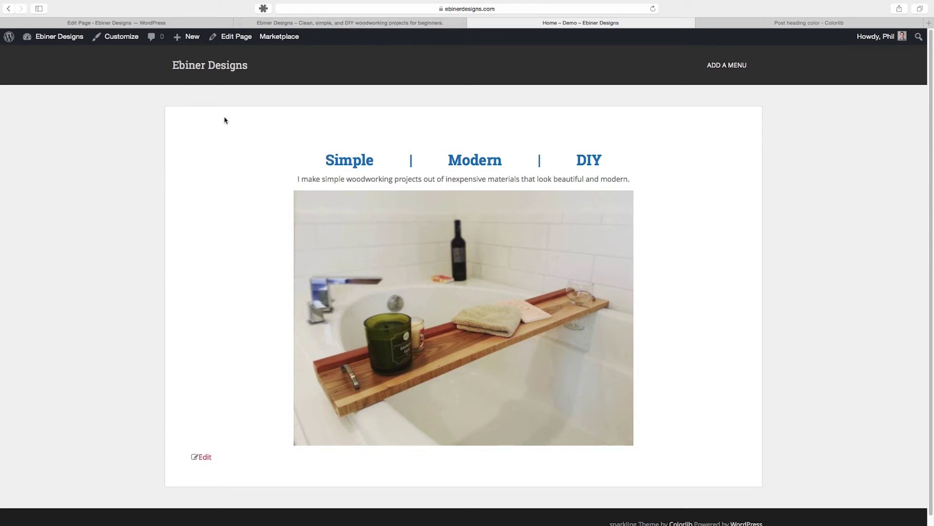
left_click(445, 23)
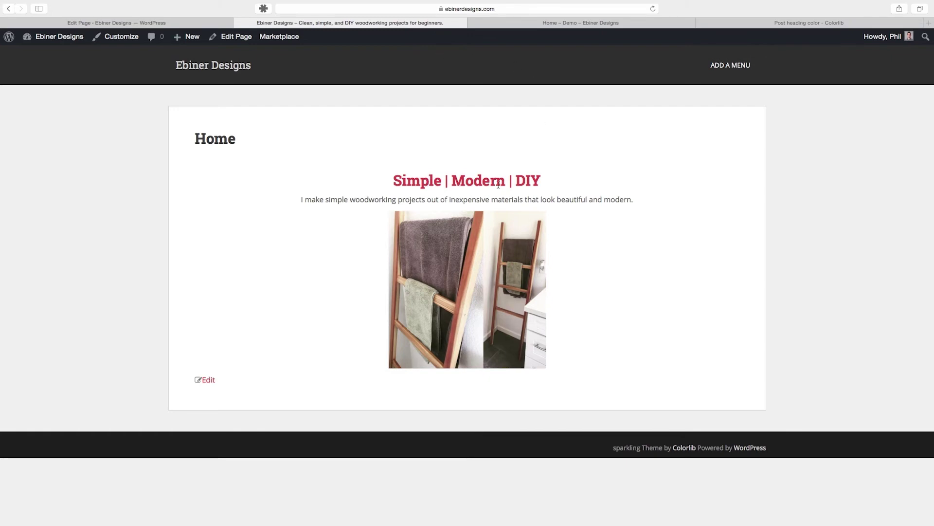
left_click(216, 22)
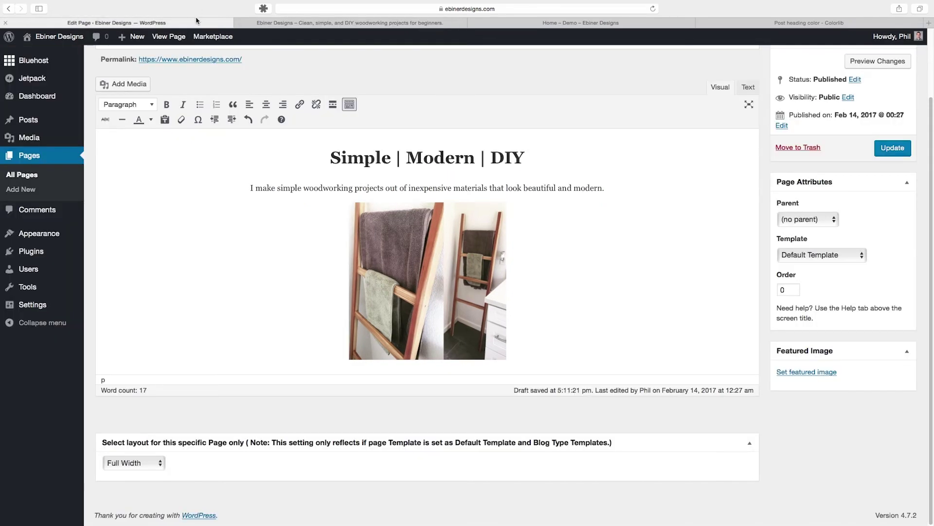
Add extra spaces around the | separators in the Simple | Modern | DIY heading and check the live page.
left_click(396, 160)
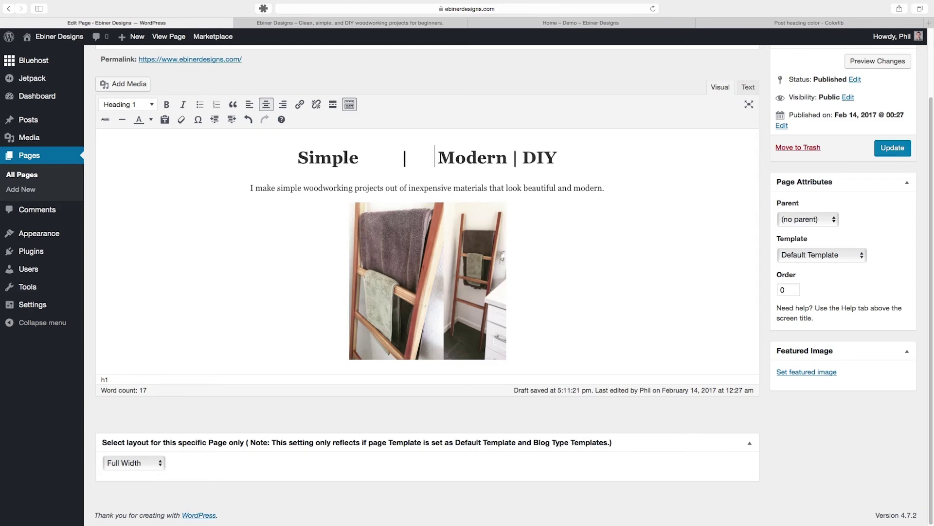
left_click(528, 155)
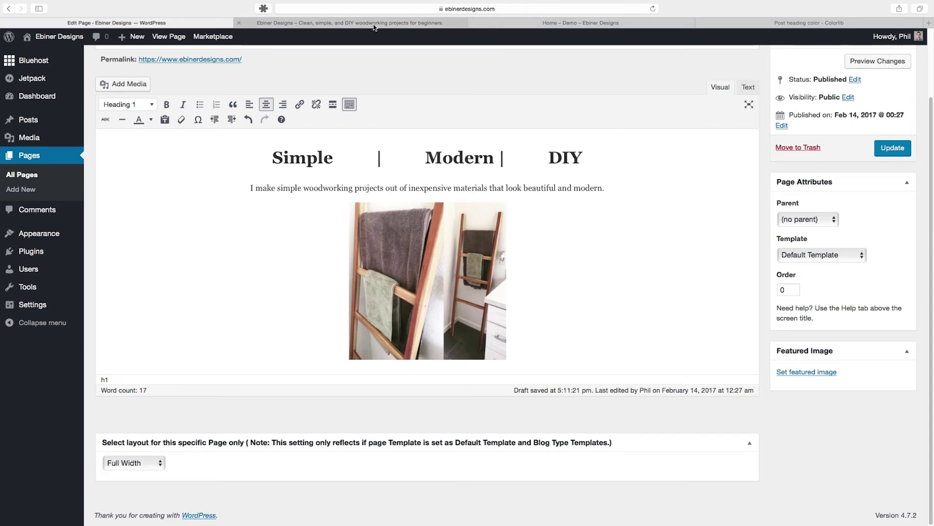
left_click(440, 23)
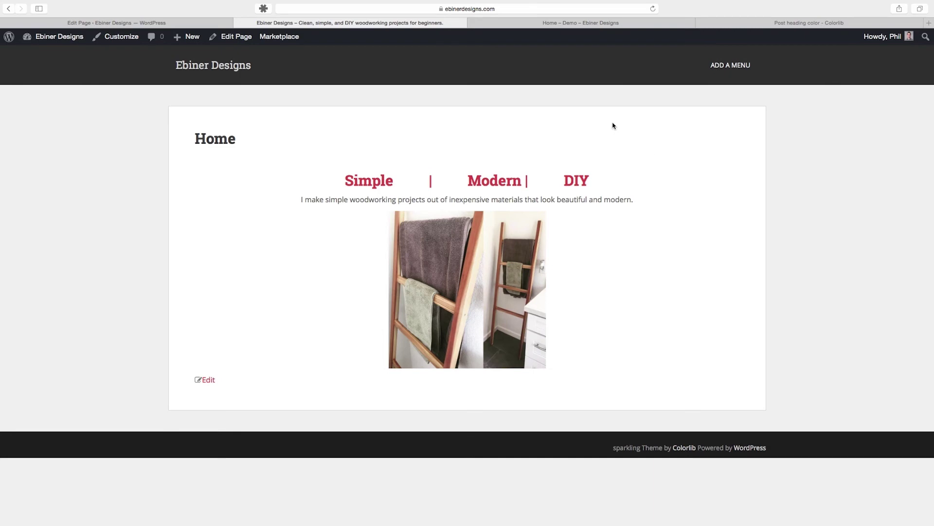
left_click(215, 23)
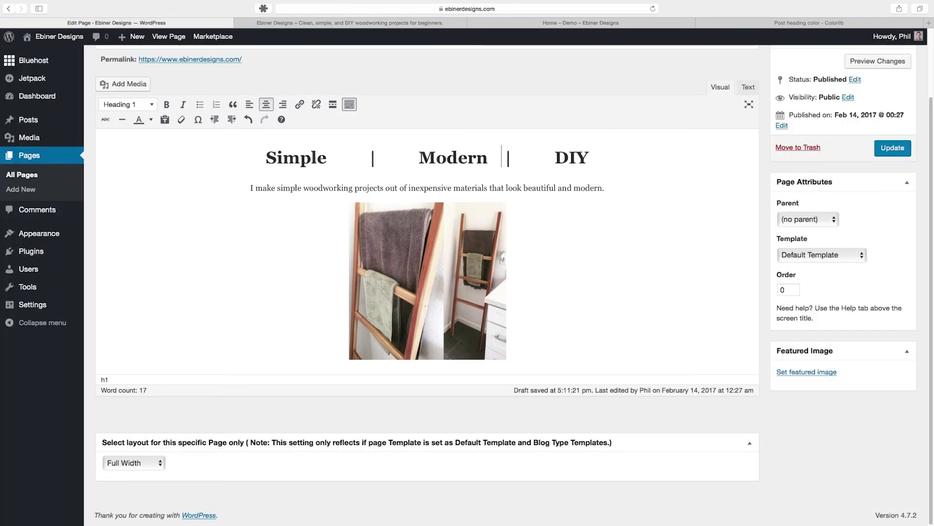
Replace the ladder photo with Bath-Caddy.jpg from the Media Library and view the live page.
left_click(489, 226)
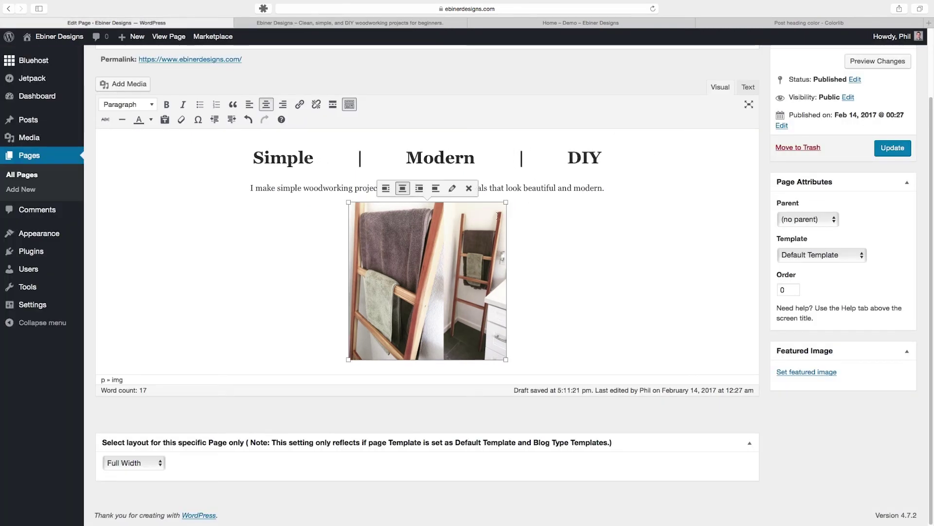
left_click(469, 189)
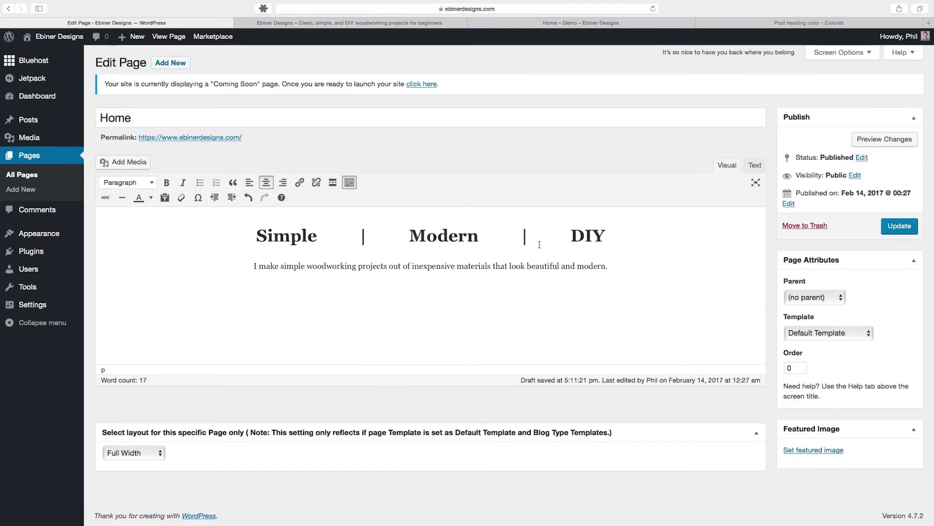
left_click(144, 165)
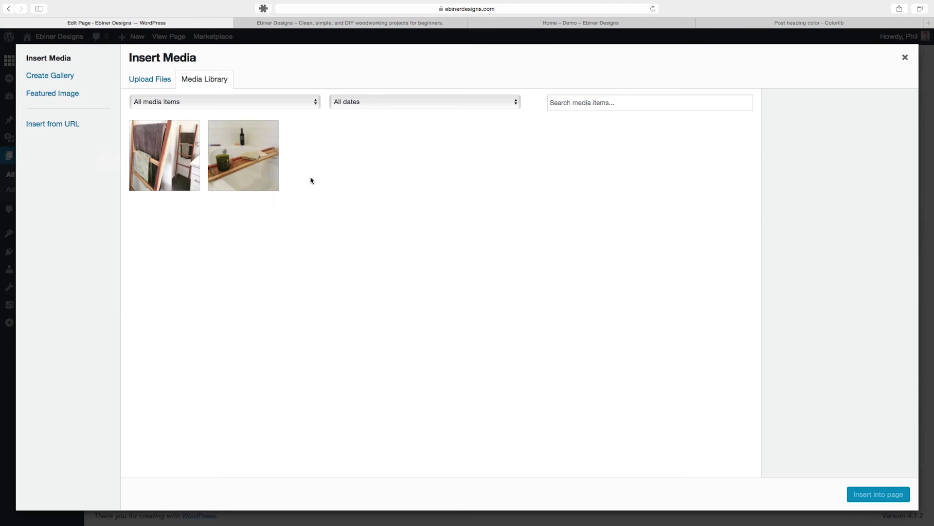
left_click(240, 159)
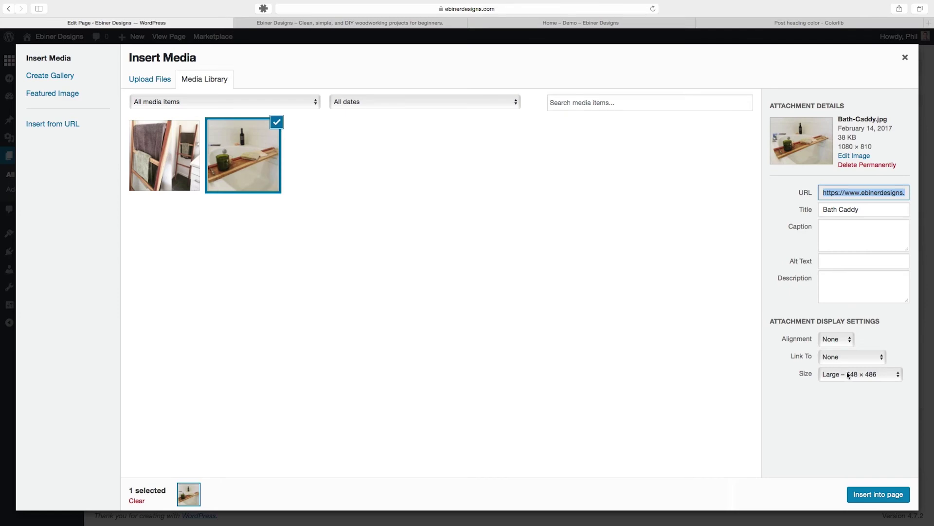
left_click(881, 494)
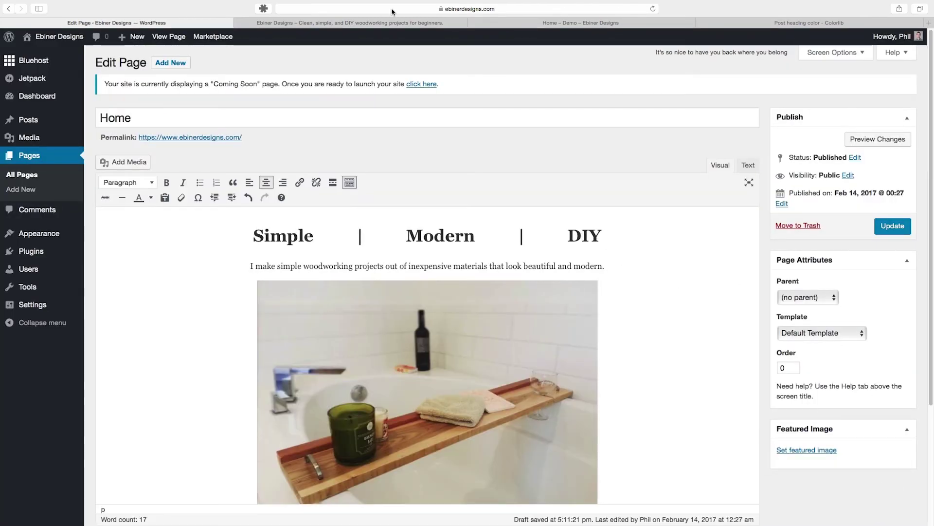
left_click(387, 23)
Compare the live Home page's pink headings with the demo's blue, title-free version.
left_click(554, 25)
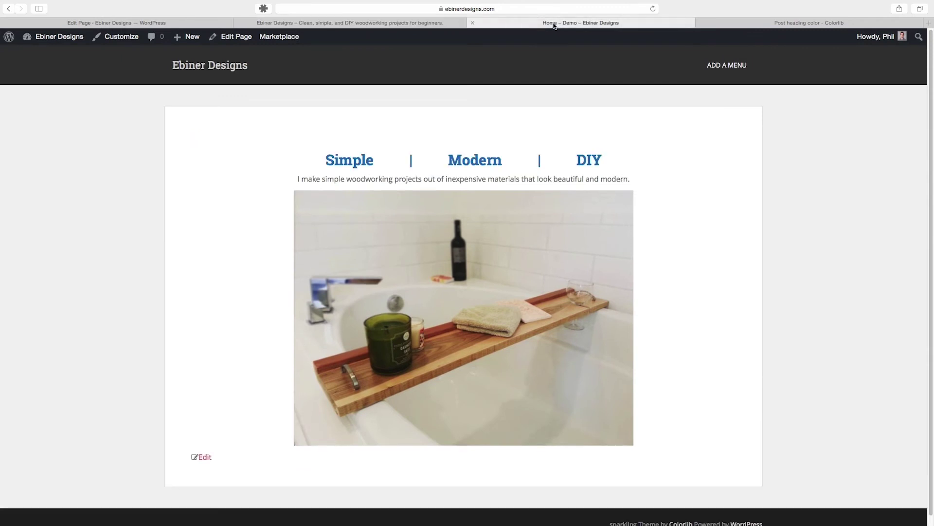
left_click(440, 20)
left_click(480, 24)
left_click(448, 21)
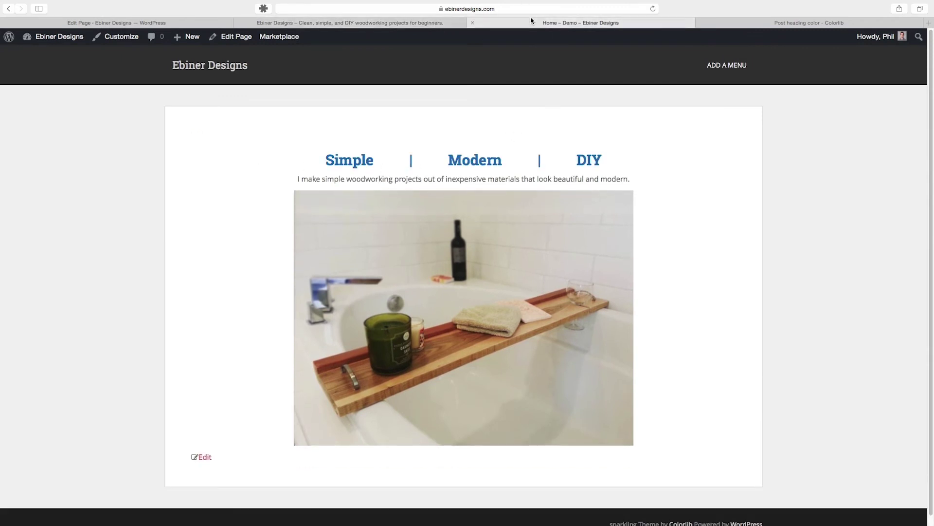
left_click(528, 23)
left_click(440, 22)
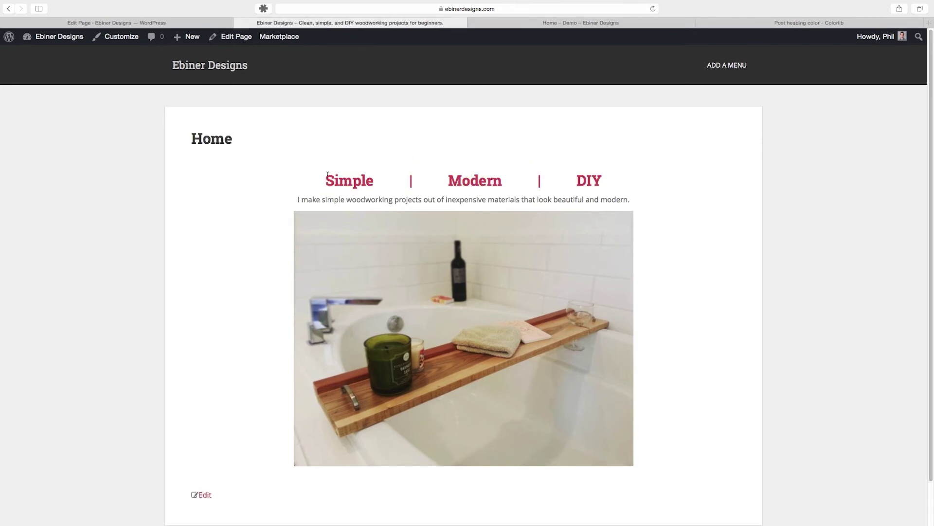
Select the Simple | Modern | DIY heading text, then return to the Home page editor.
left_click_drag(329, 176, 619, 184)
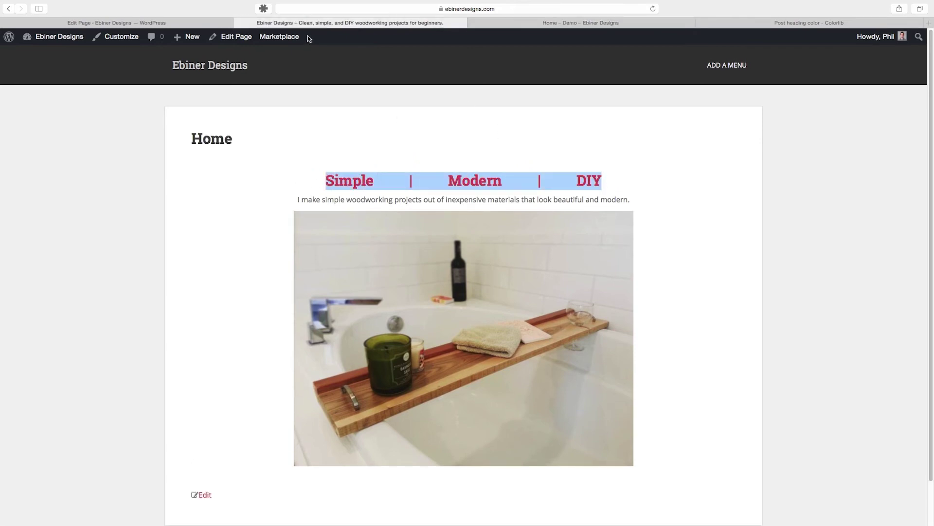
left_click(188, 23)
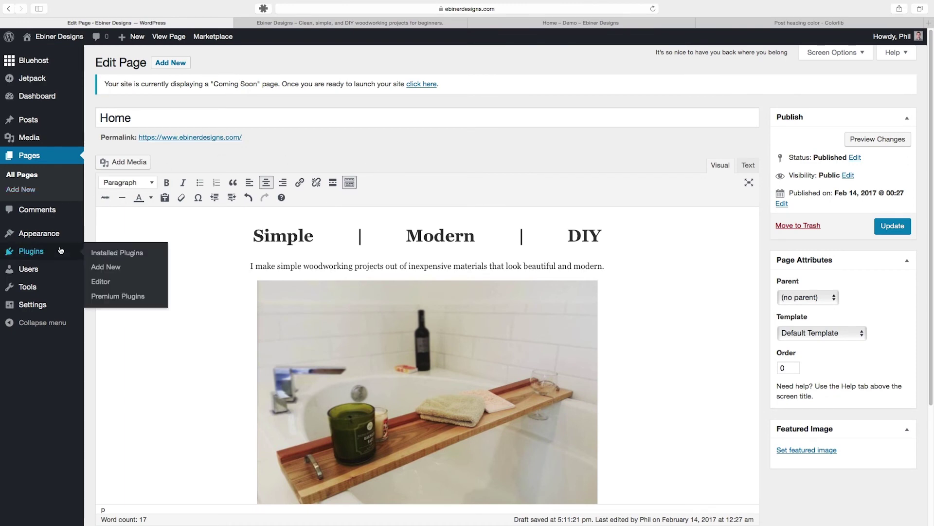
mouse_move(55, 234)
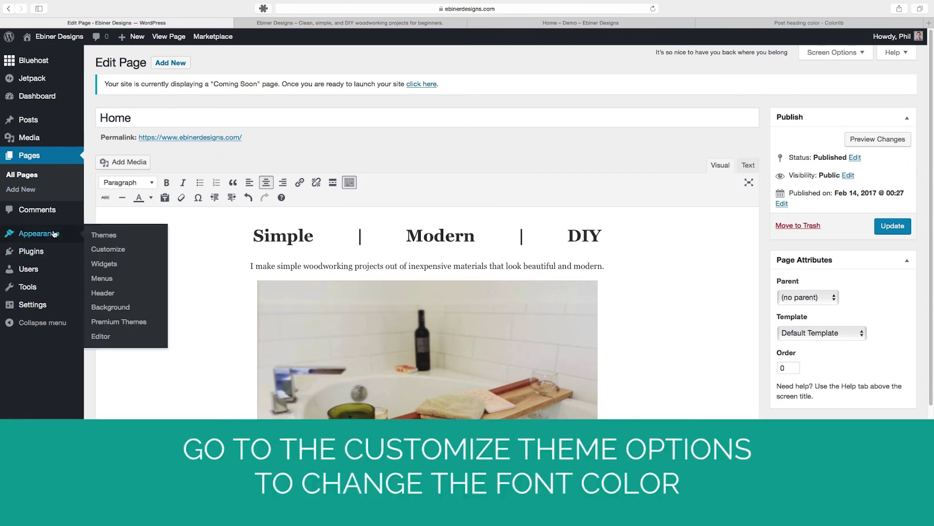
Open the theme Customizer at Sparkling Options > Typography.
left_click(104, 250)
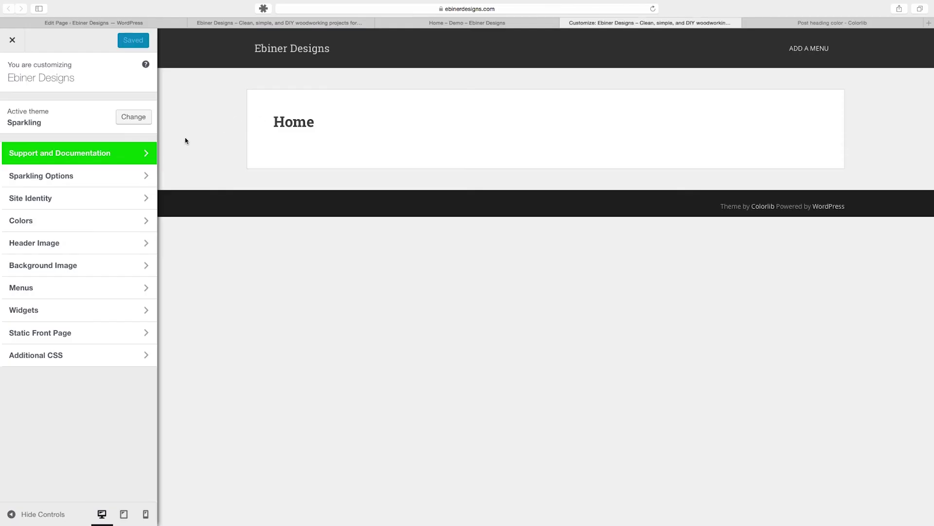
left_click(62, 174)
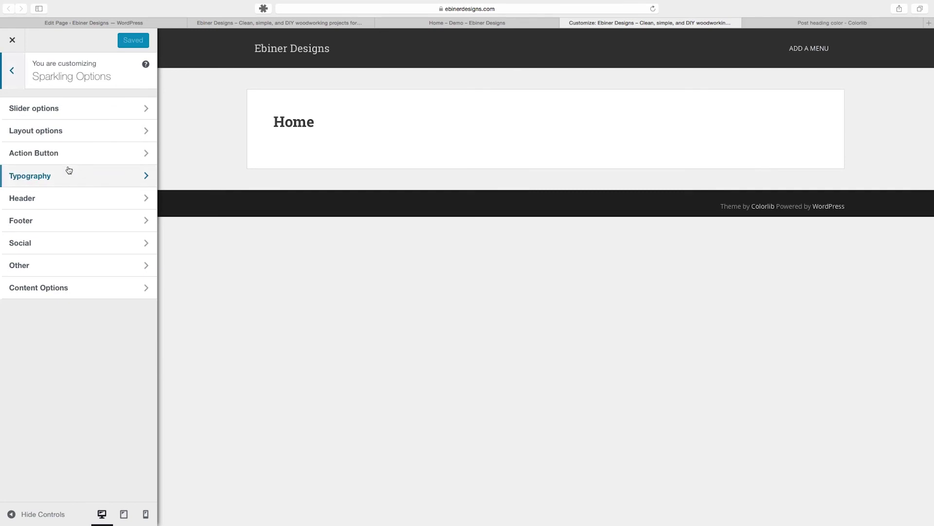
left_click(43, 176)
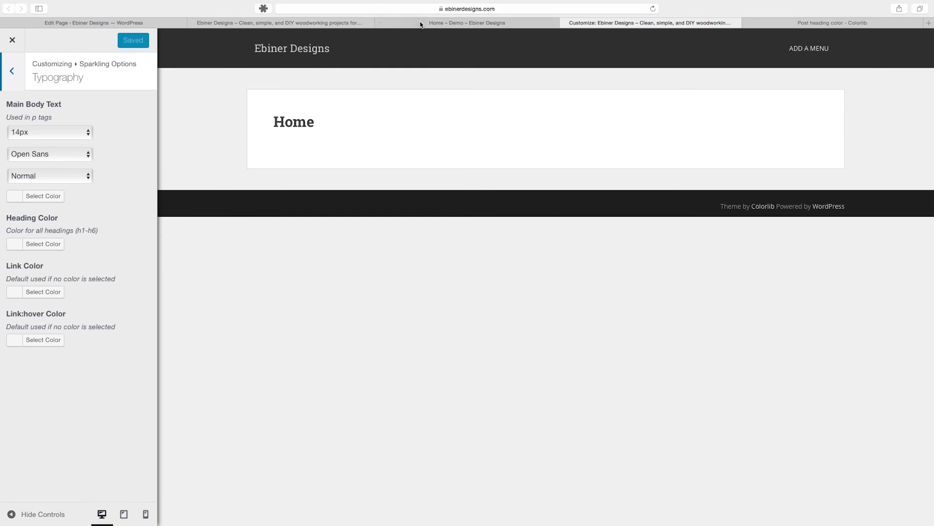
Check the live Home page headings and editor text formats, then deselect the heading.
left_click(350, 23)
left_click(35, 22)
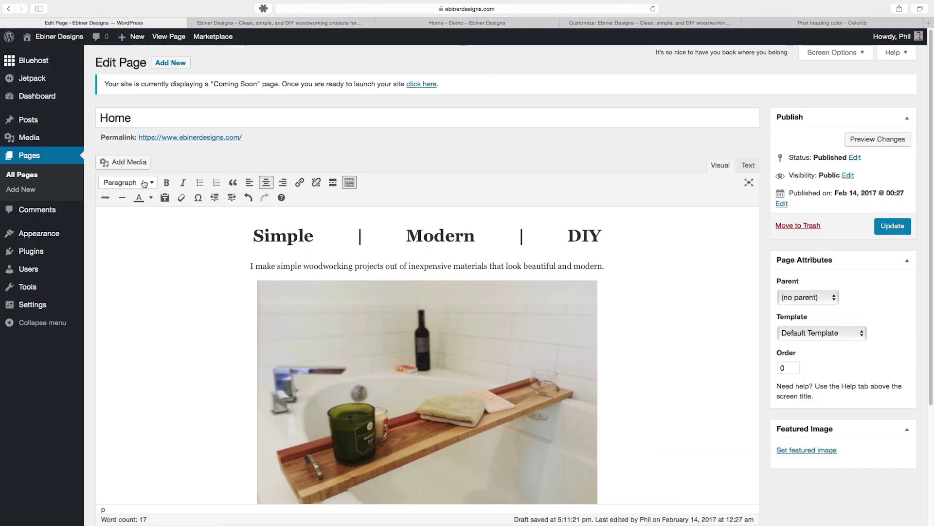
left_click(127, 182)
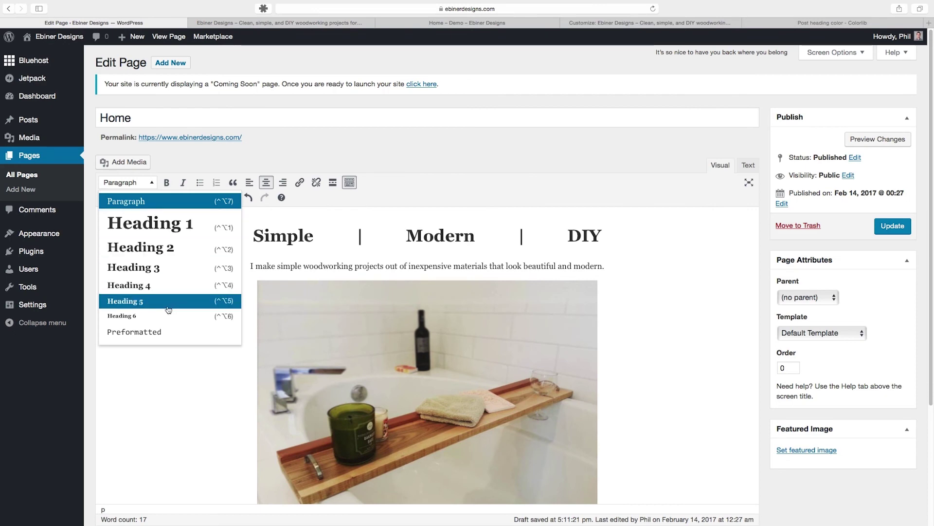
left_click(674, 25)
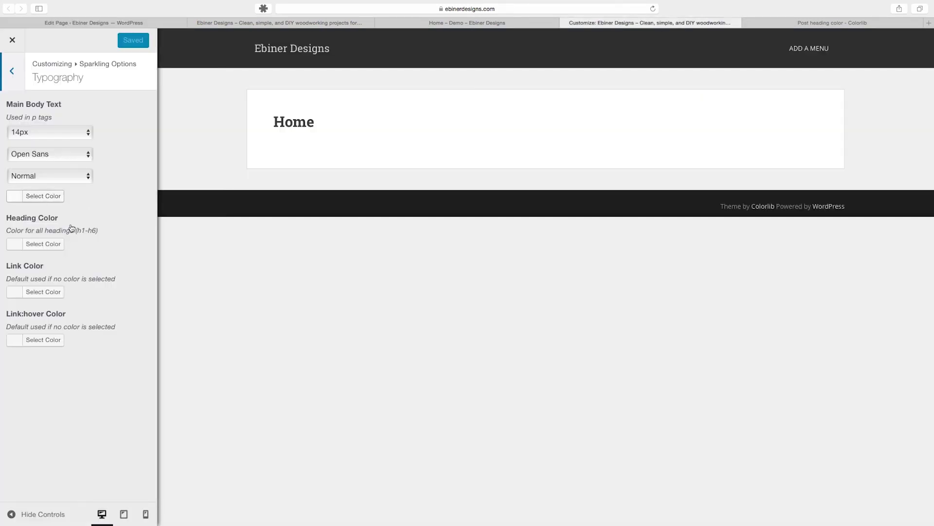
left_click(339, 26)
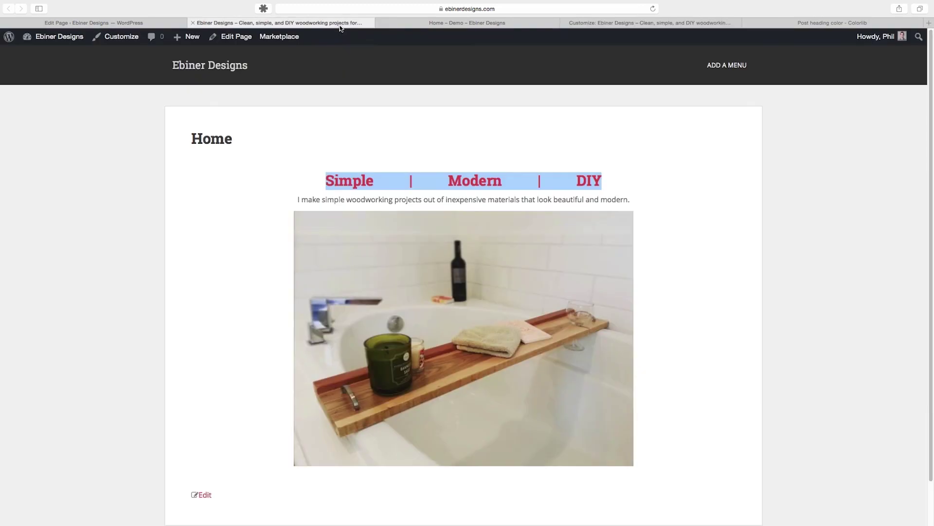
left_click(642, 139)
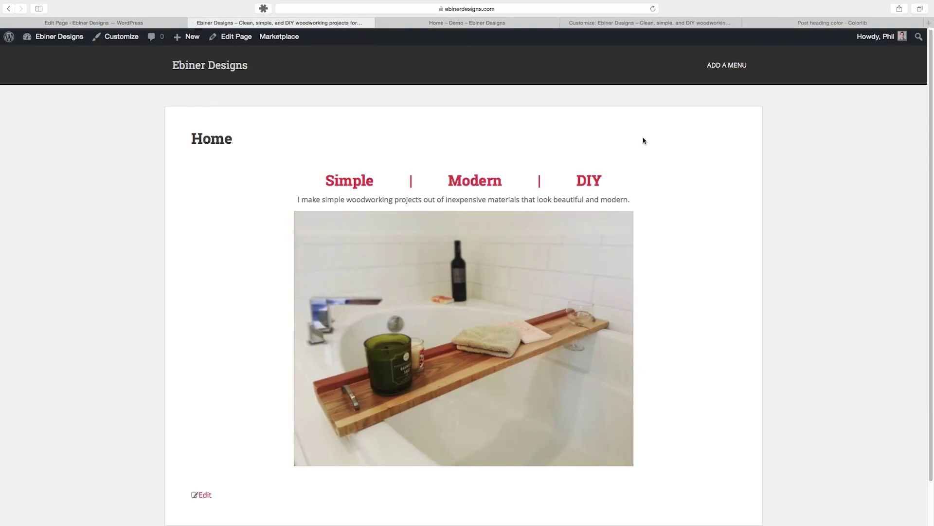
Set the Sparkling Heading Color to dark brown #703800 and publish it.
left_click(682, 22)
left_click(51, 244)
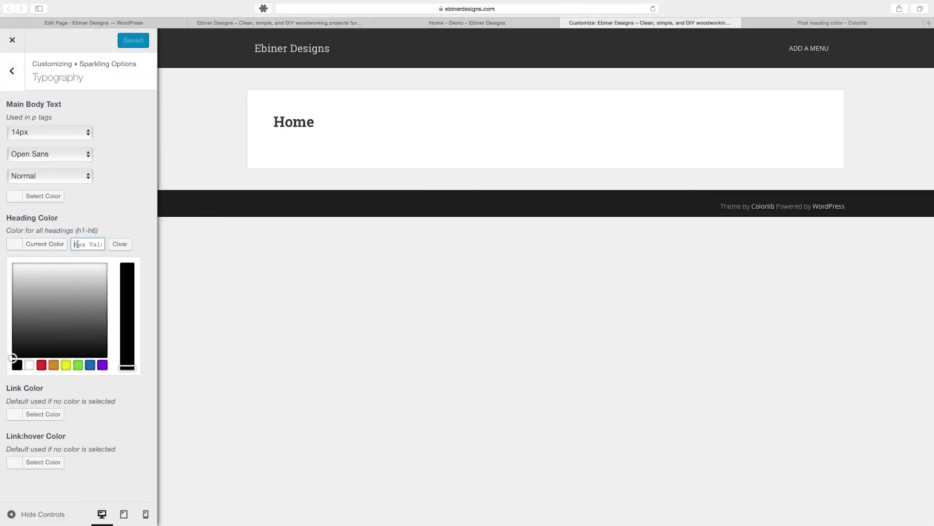
left_click(89, 364)
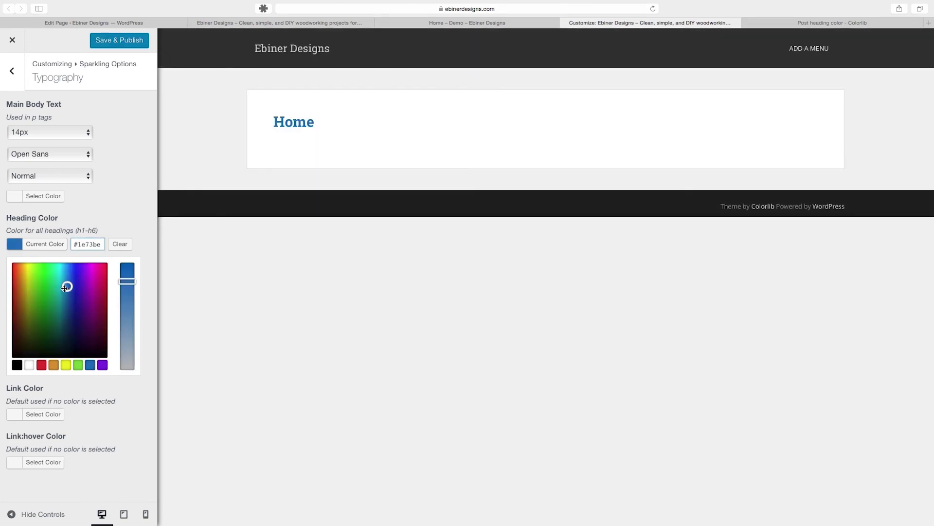
left_click_drag(64, 288, 18, 316)
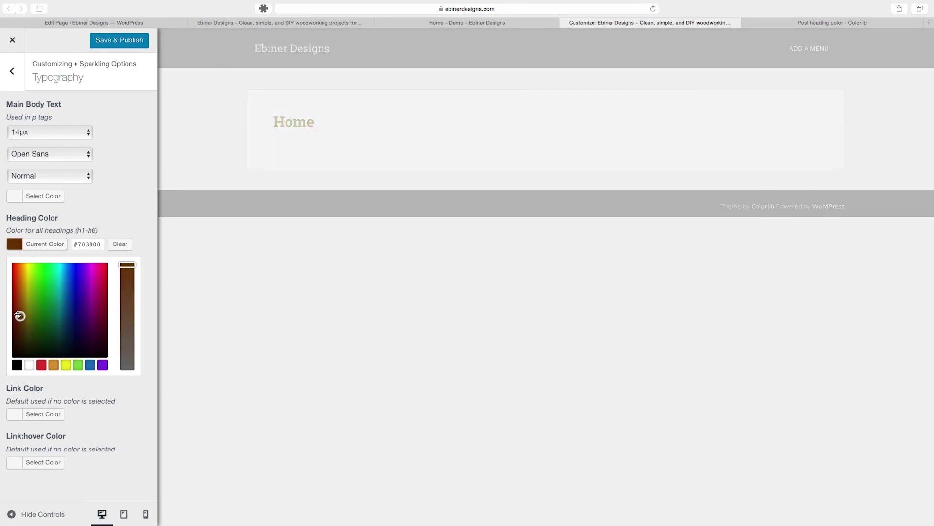
left_click(109, 42)
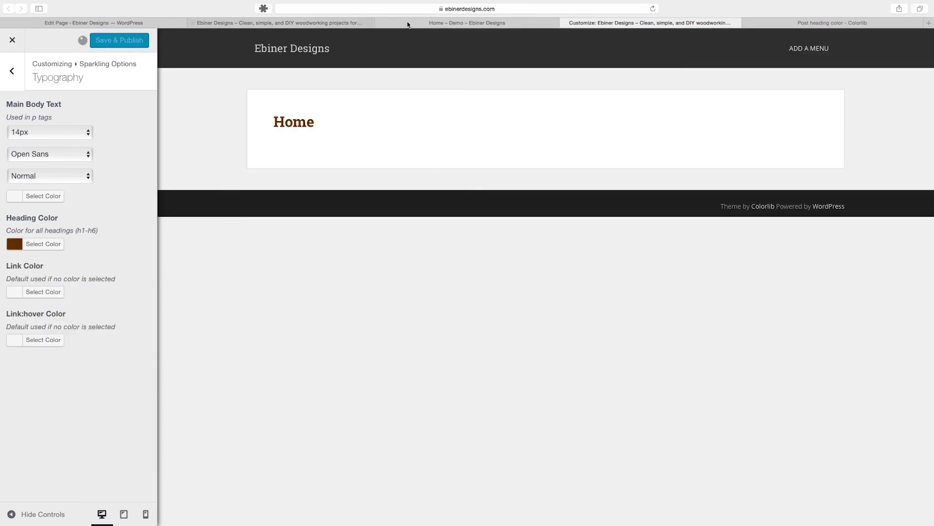
Reload the live Home page and confirm the Simple | Modern | DIY heading is now brown.
left_click(360, 26)
left_click(491, 10)
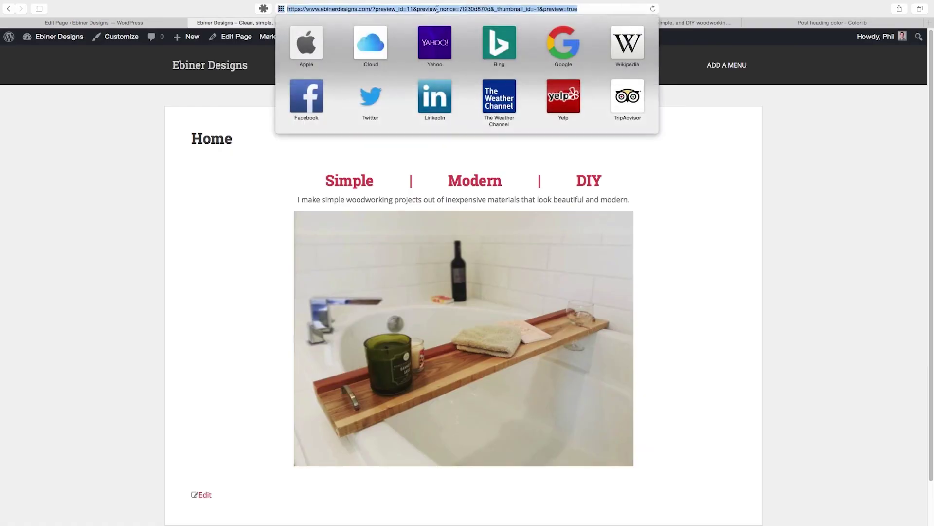
key("Return")
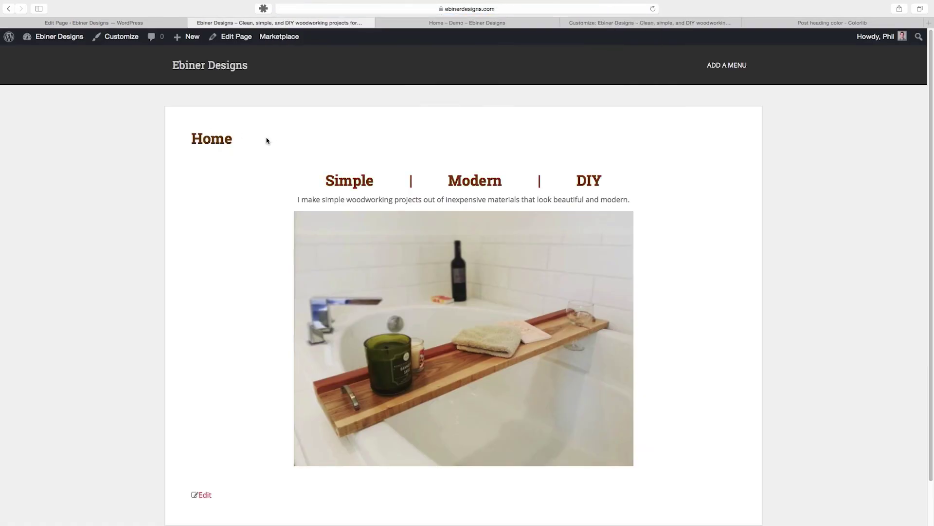
left_click_drag(326, 180, 607, 181)
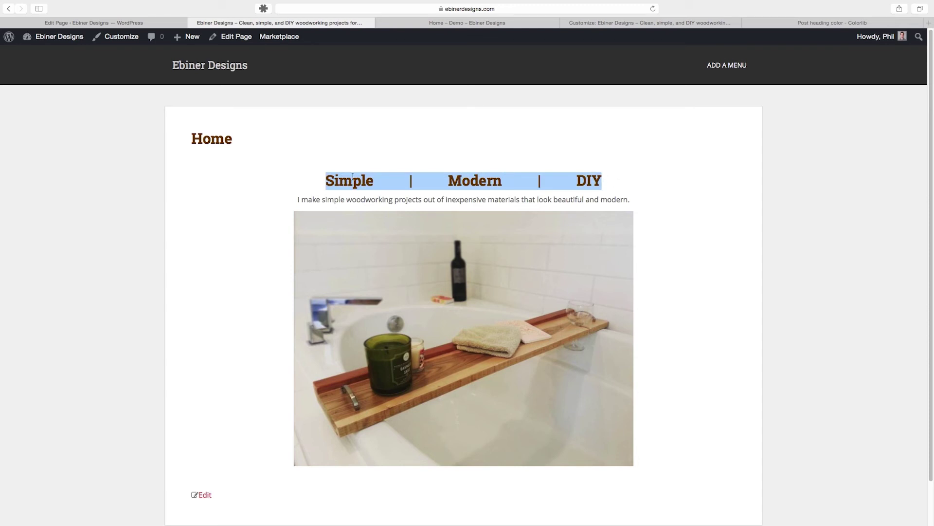
left_click(633, 179)
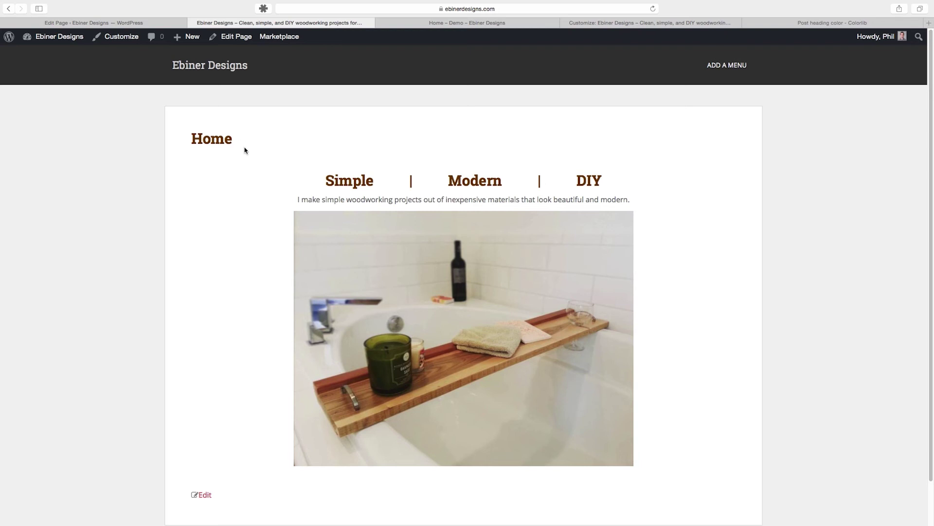
left_click(146, 22)
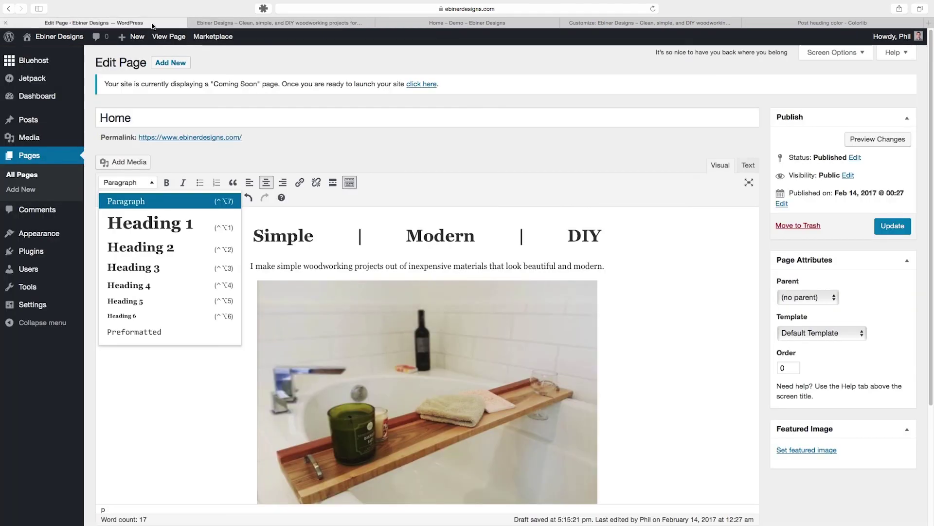
left_click(483, 152)
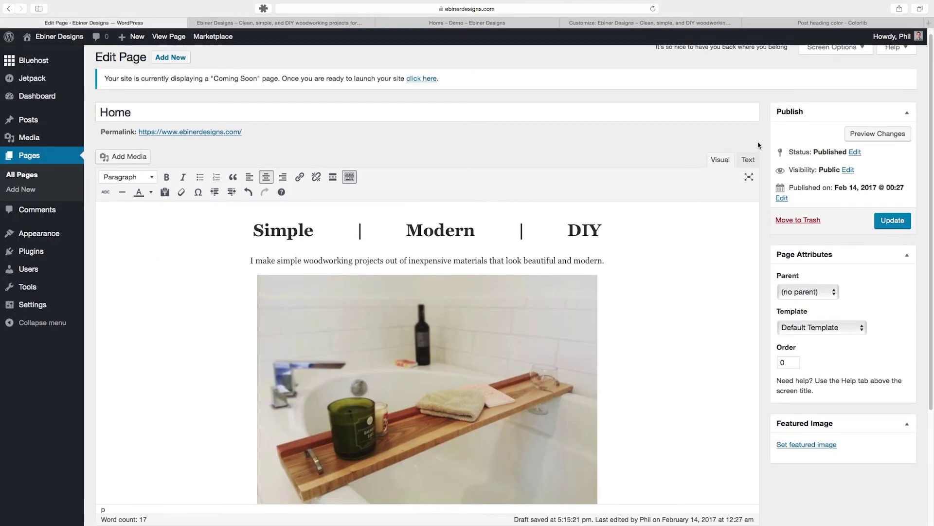
scroll(754, 151, "down", 5)
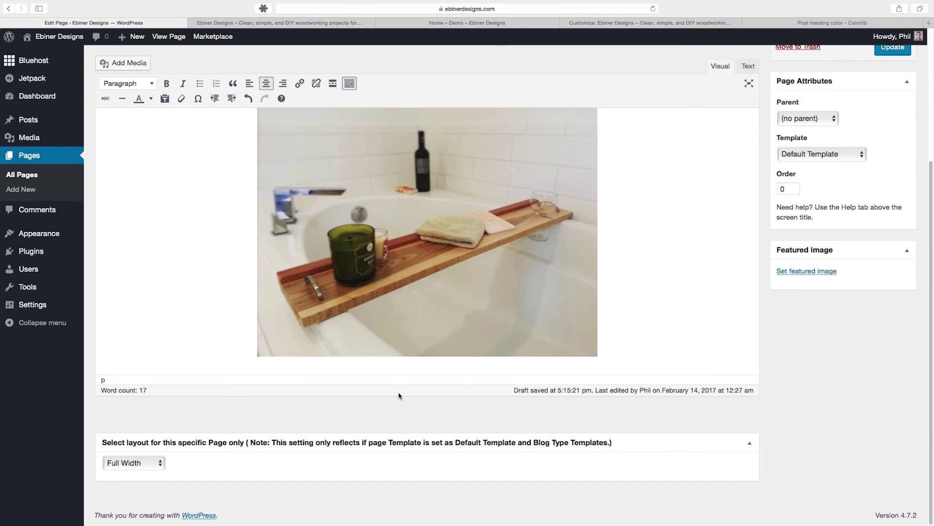
scroll(809, 401, "up", 5)
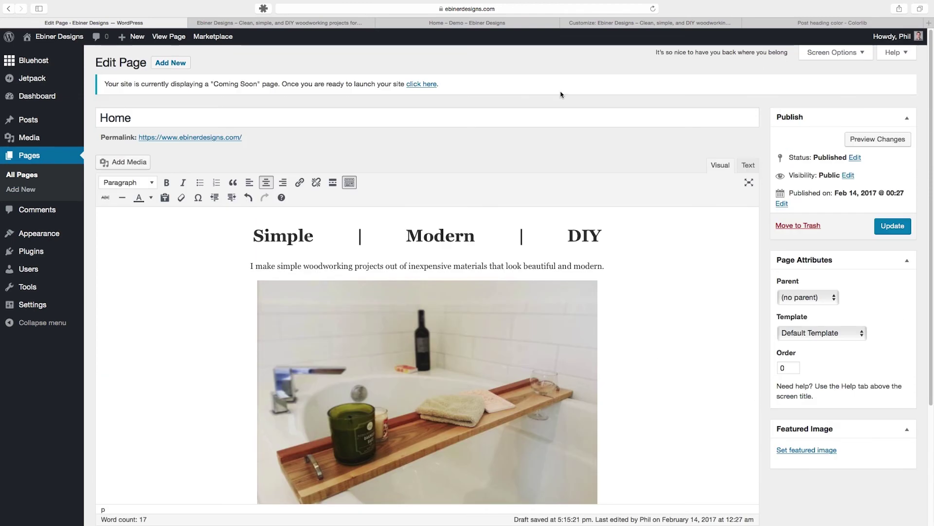
scroll(740, 176, "down", 5)
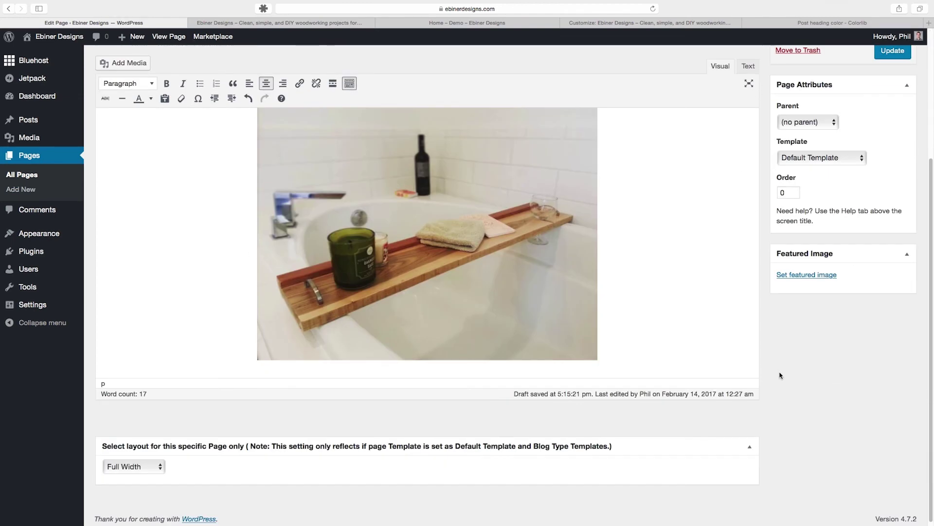
scroll(783, 375, "up", 4)
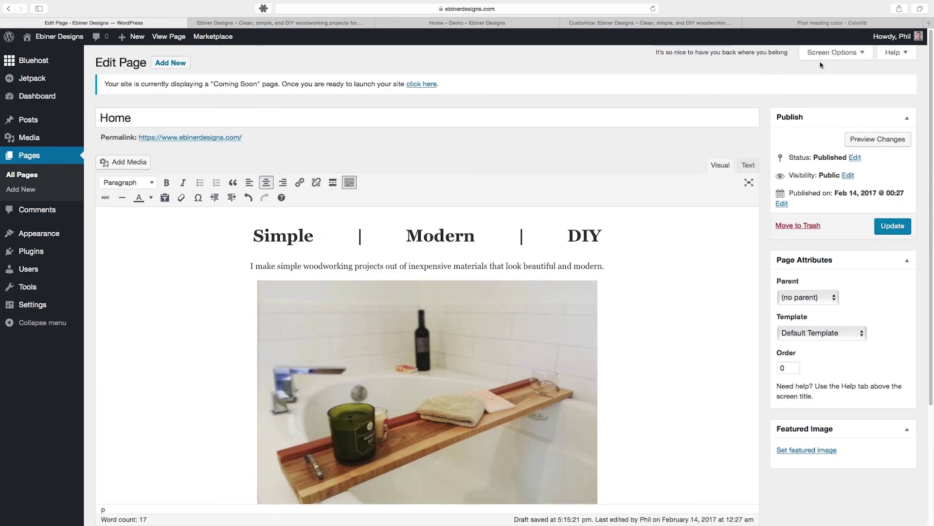
left_click(846, 54)
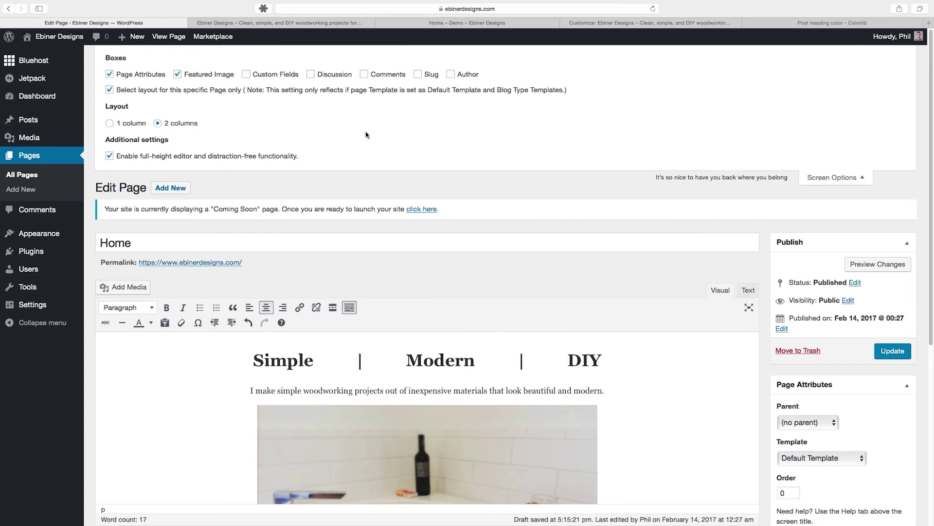
left_click(451, 75)
left_click(359, 74)
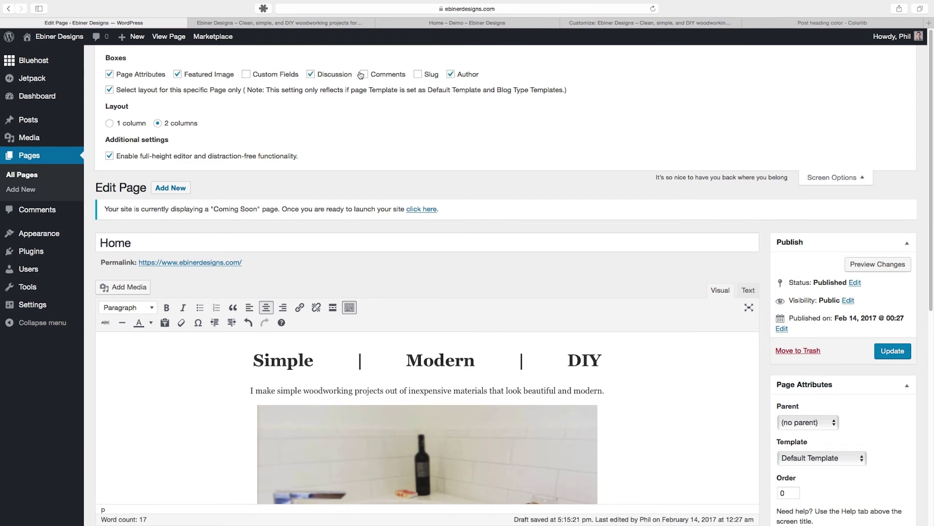
left_click(246, 74)
left_click(806, 179)
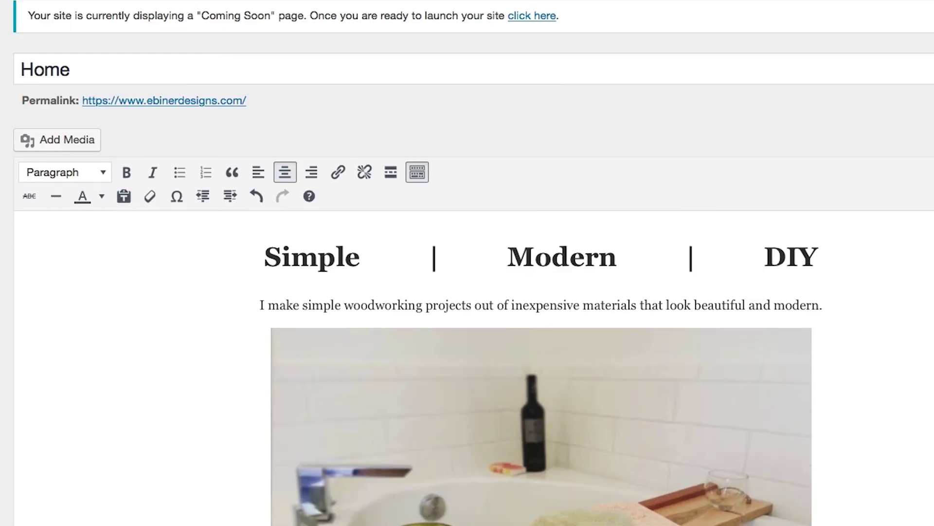
scroll(805, 181, "down", 5)
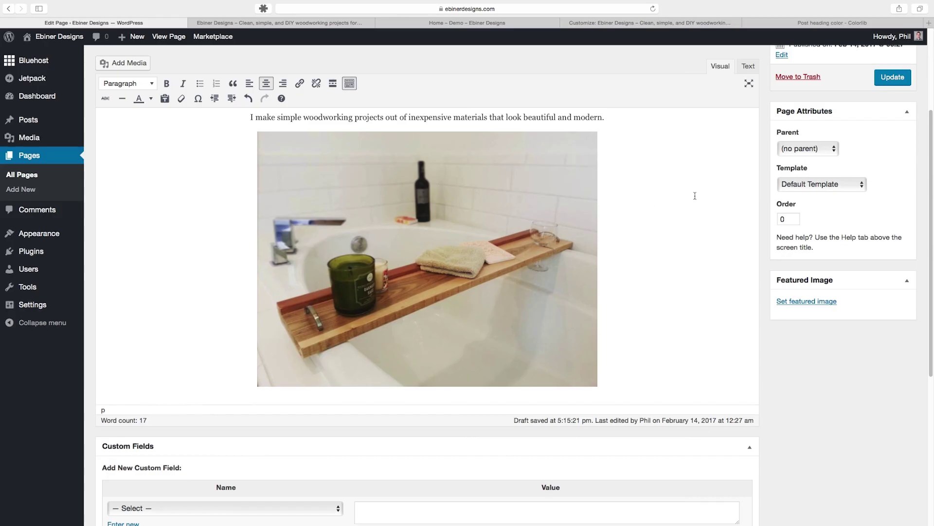
scroll(695, 196, "up", 5)
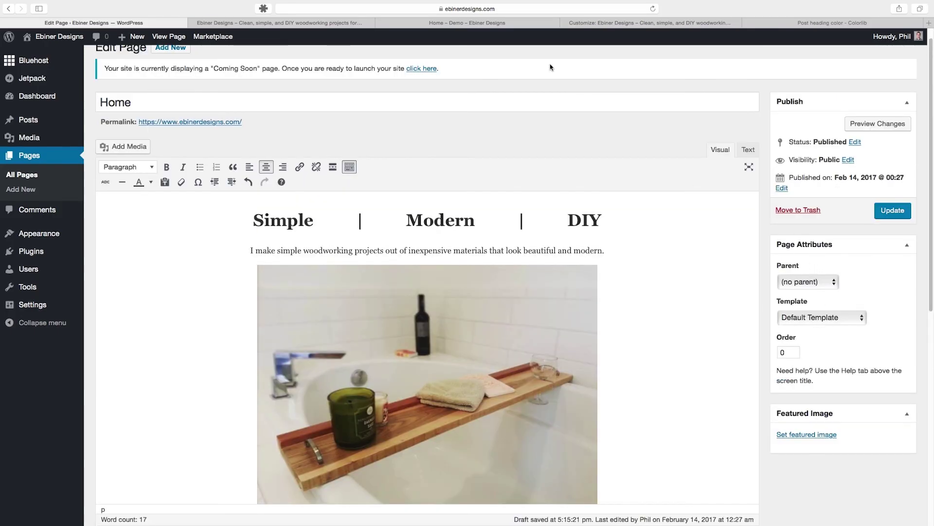
scroll(720, 92, "up", 1)
left_click(854, 54)
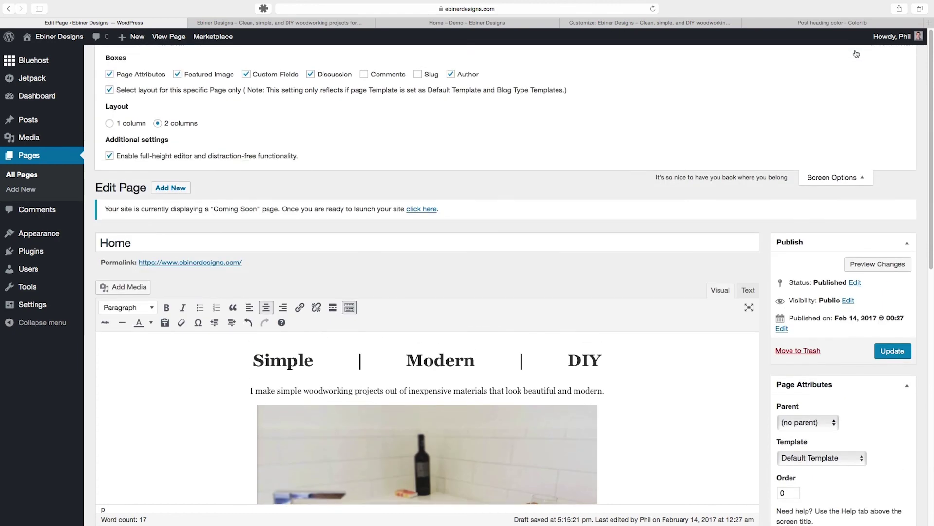
left_click(246, 74)
left_click(310, 75)
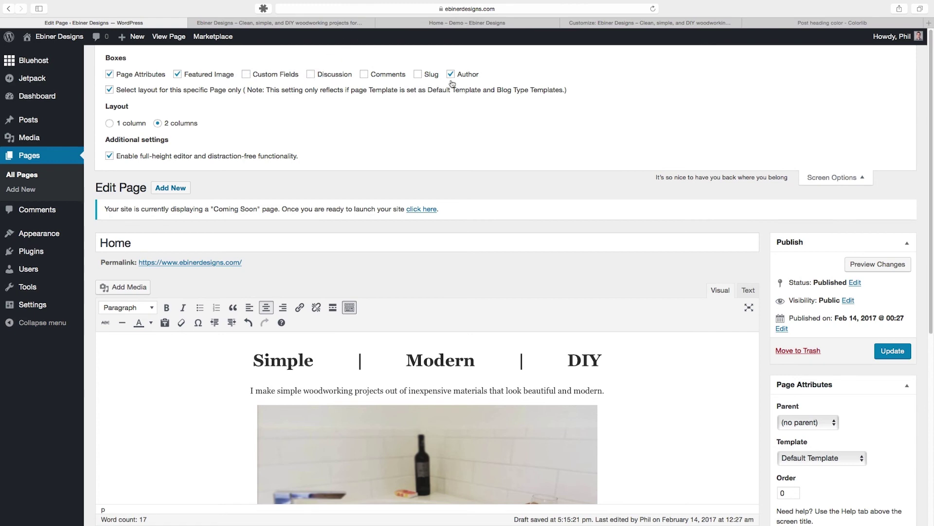
left_click(840, 178)
scroll(780, 168, "down", 3)
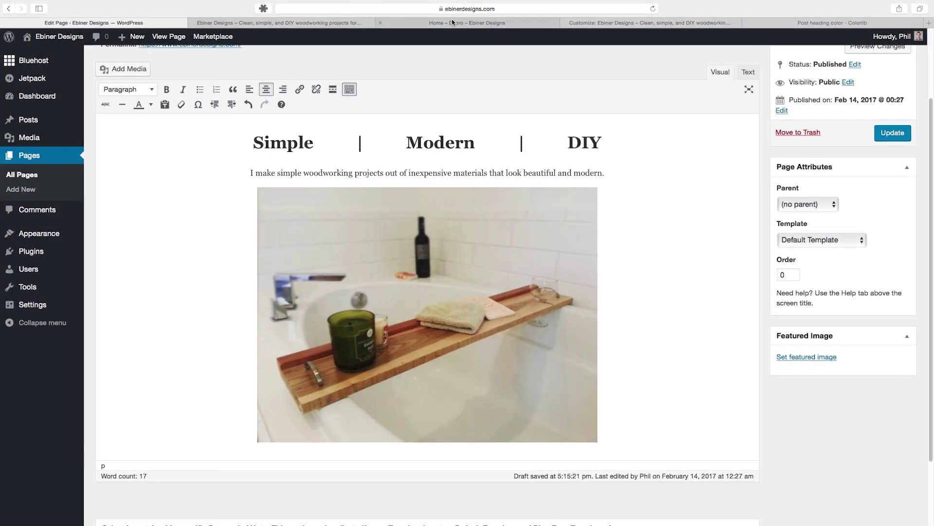
Open the Colorlib forum topic on removing the page title and select its three-line CSS rule.
left_click(828, 23)
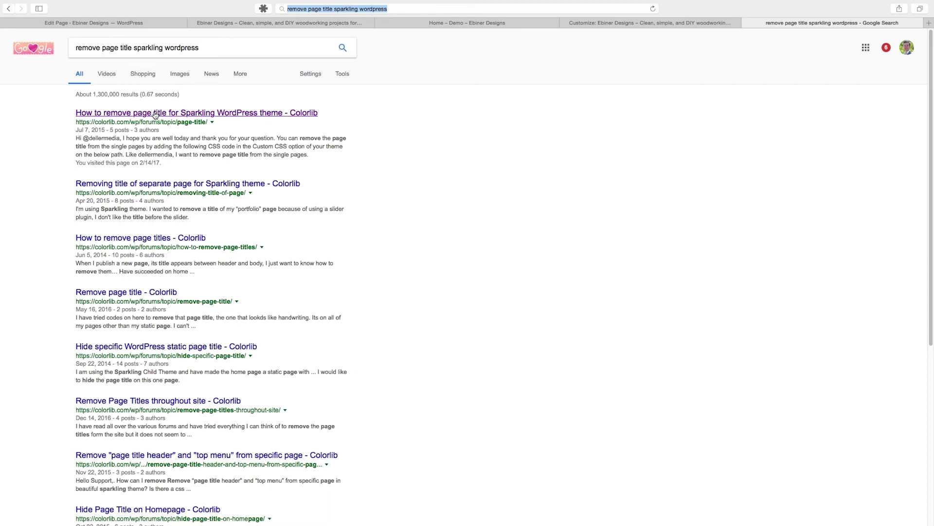
left_click(154, 114)
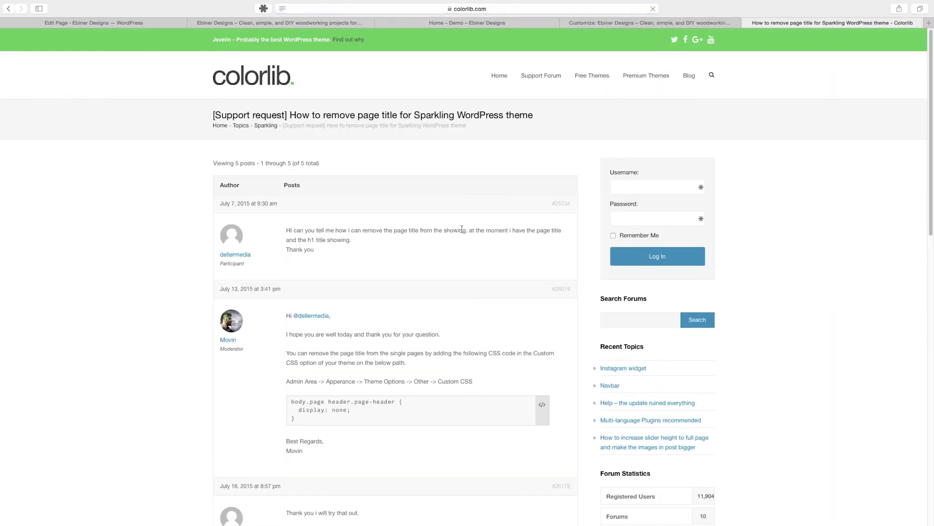
scroll(428, 296, "down", 3)
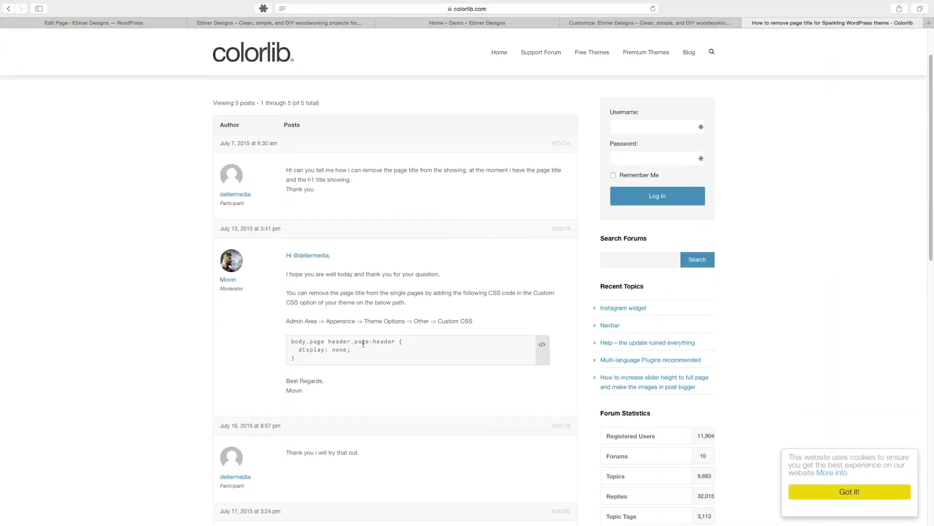
left_click_drag(307, 363, 291, 340)
left_click_drag(344, 366, 276, 342)
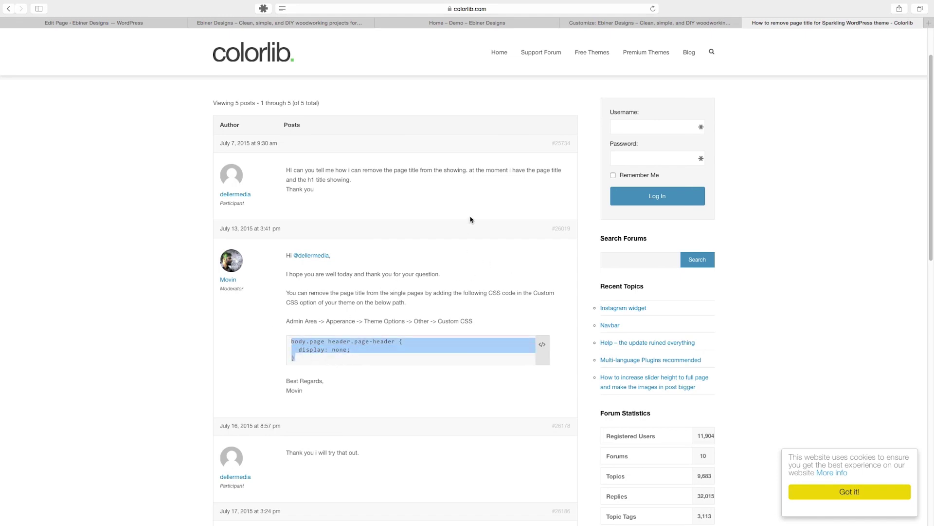
key("super+Tab")
key("super+shift+Tab")
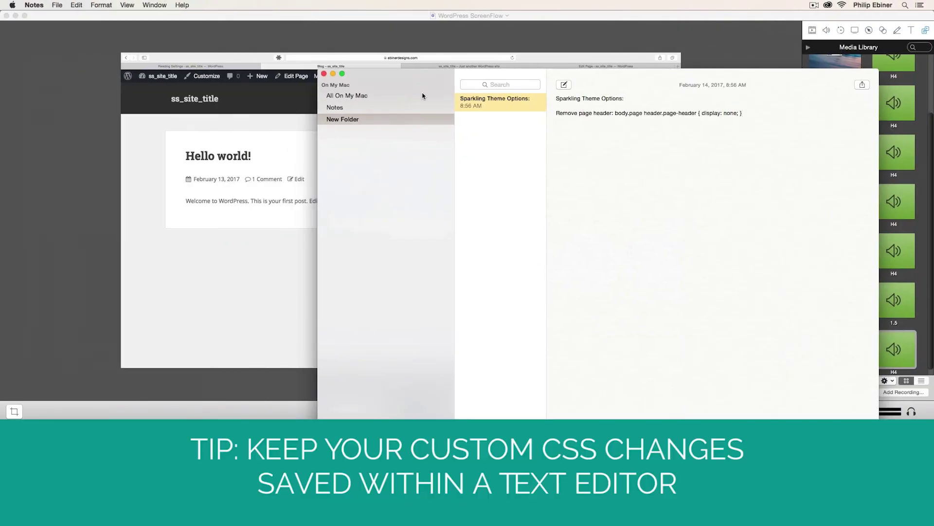
Review the page-header CSS rule saved in the Sparkling Theme Options note.
left_click(420, 88)
left_click_drag(364, 76, 267, 74)
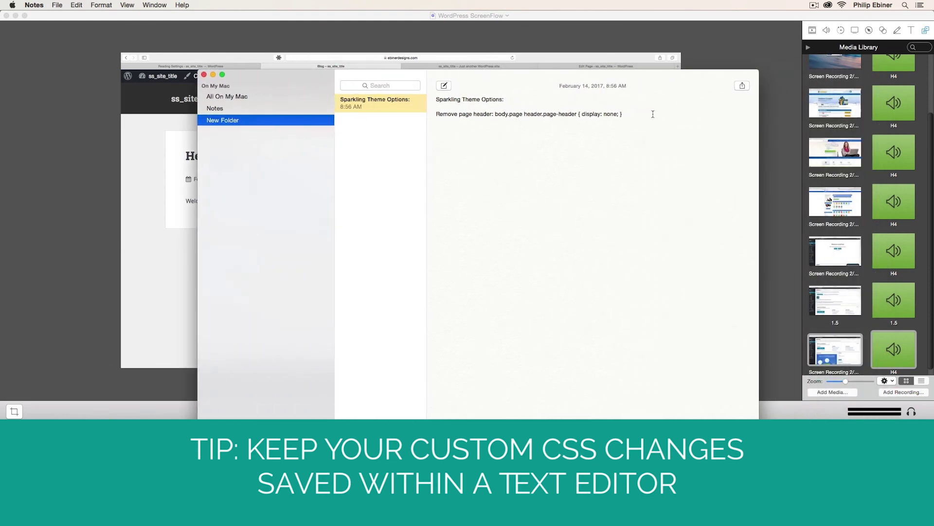
left_click_drag(653, 114, 600, 108)
left_click_drag(511, 109, 495, 115)
key("super+c")
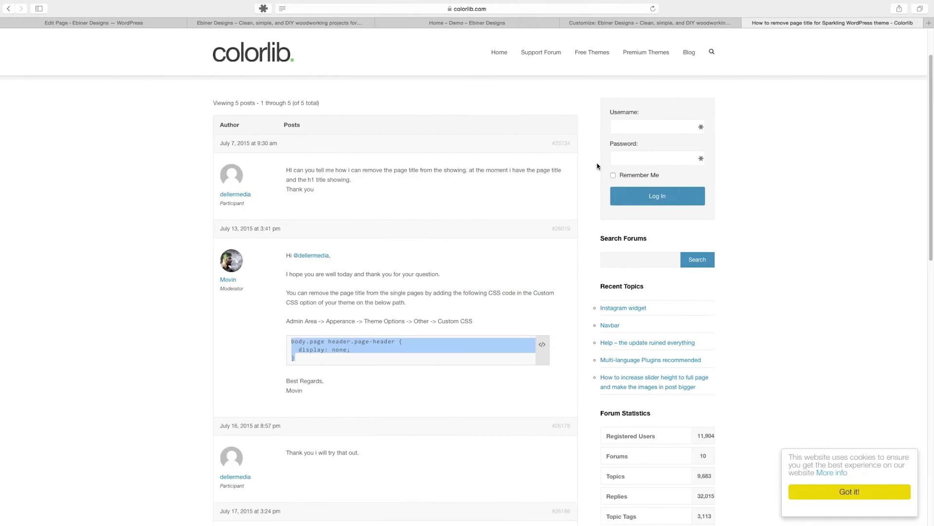
Go to the Customizer's Sparkling Options > Other section.
left_click(131, 24)
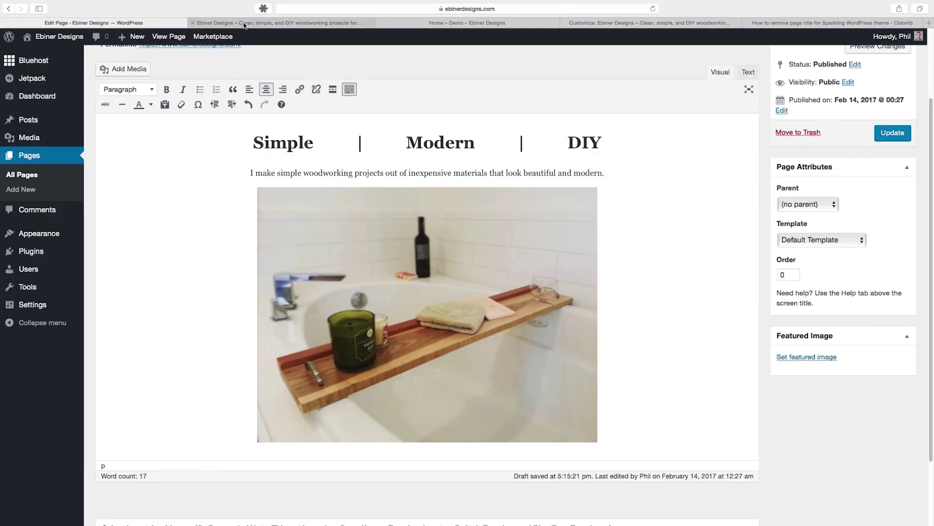
left_click(633, 24)
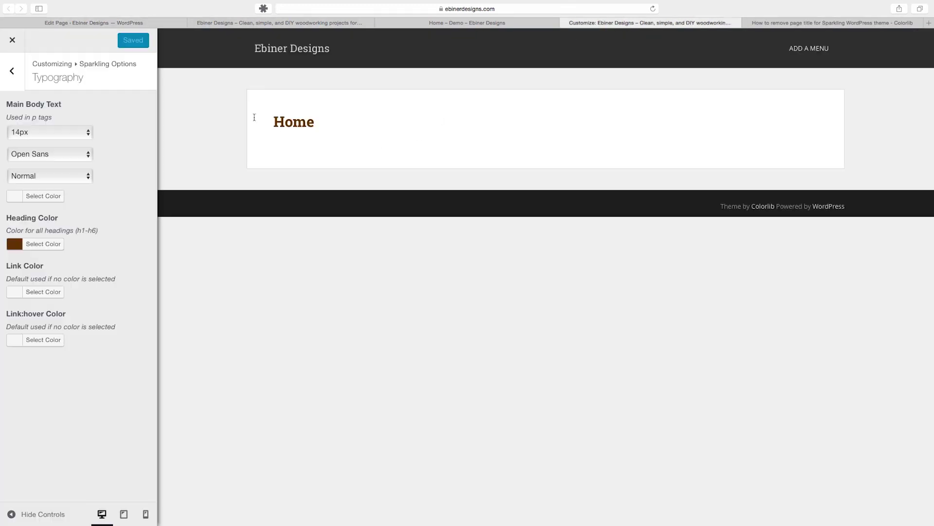
left_click(12, 70)
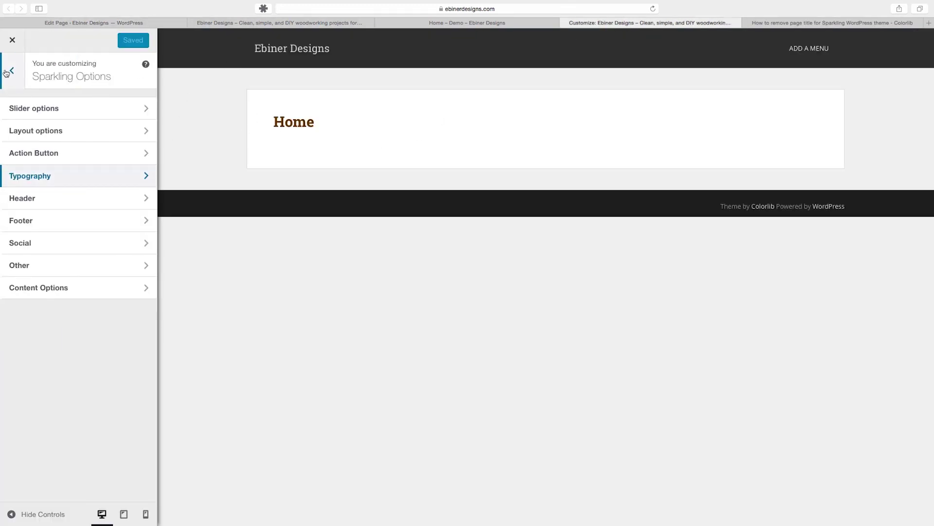
left_click(34, 270)
Paste body.page header.page-header { display: none; } into Custom CSS and publish it.
left_click(59, 133)
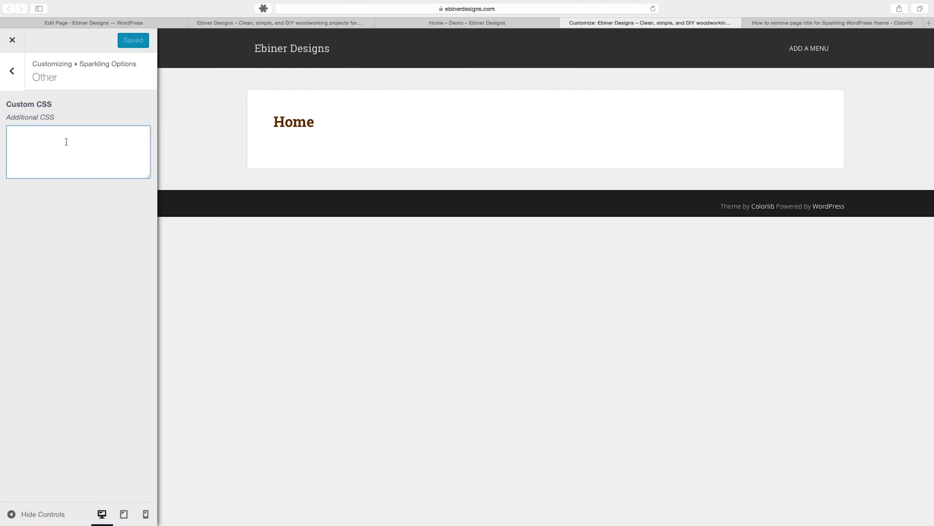
key("super+v")
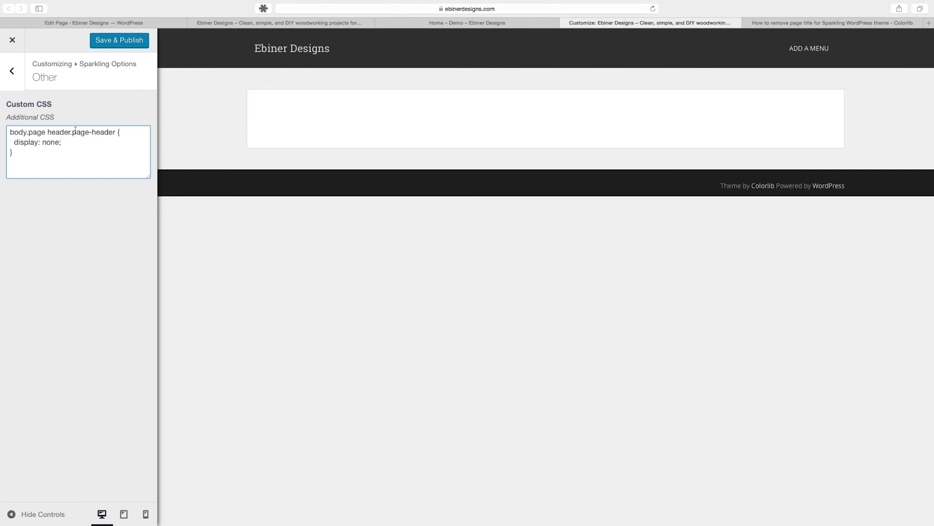
left_click_drag(85, 135, 107, 132)
left_click_drag(18, 142, 34, 143)
left_click(52, 142)
left_click(117, 40)
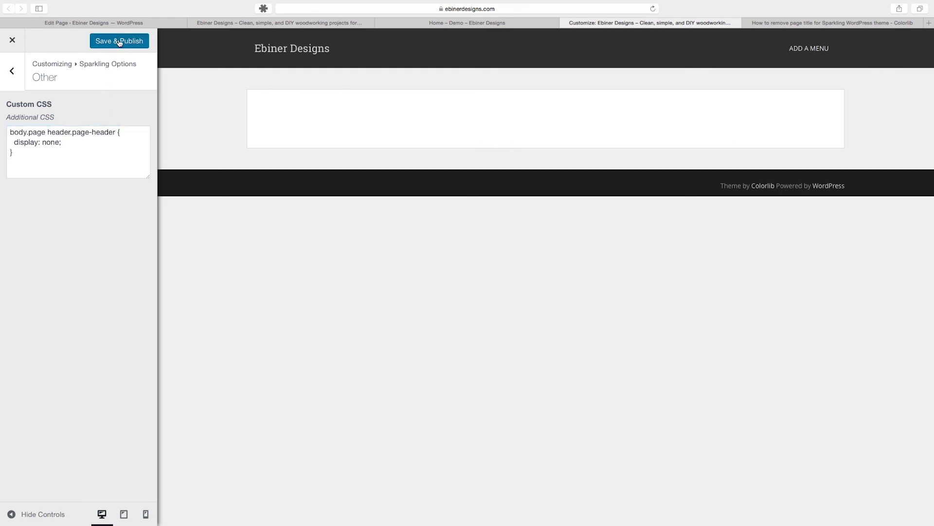
Reload the live Home page to confirm the title is hidden, comparing it with the demo page.
left_click(336, 22)
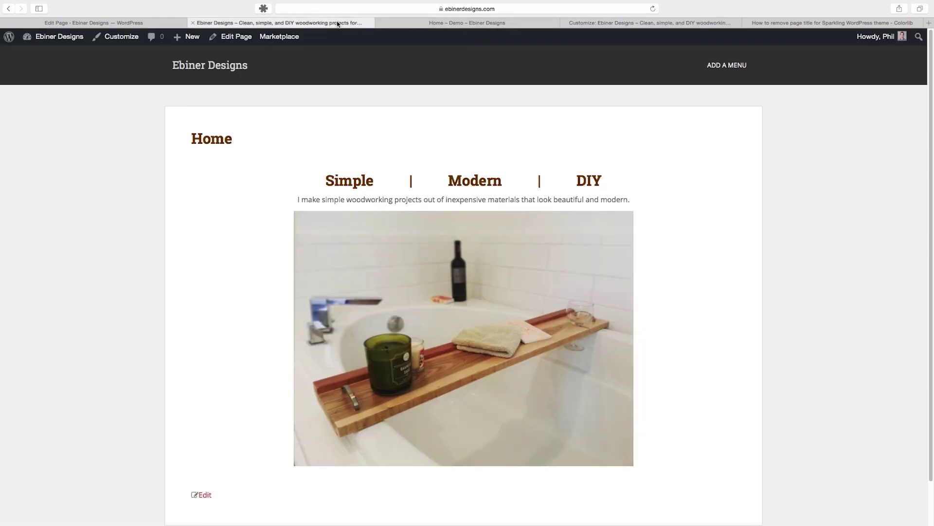
left_click(651, 9)
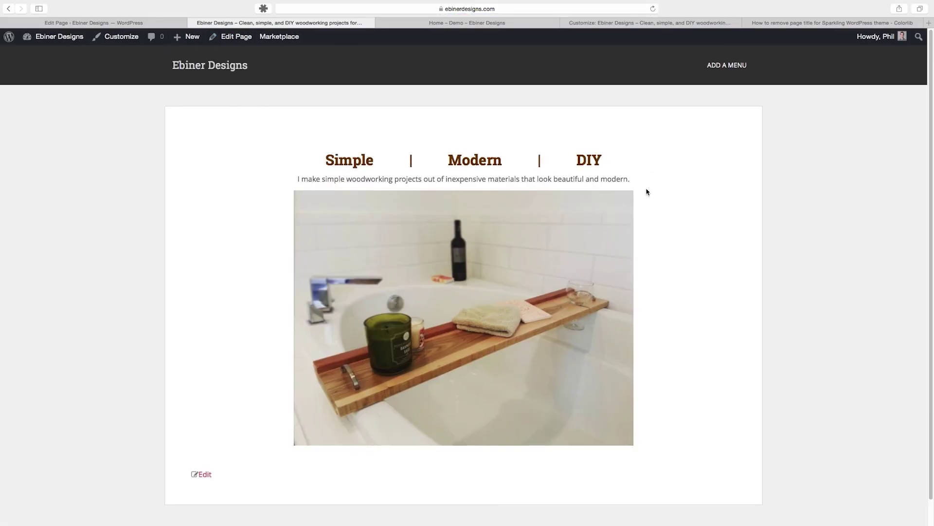
left_click_drag(324, 162, 606, 165)
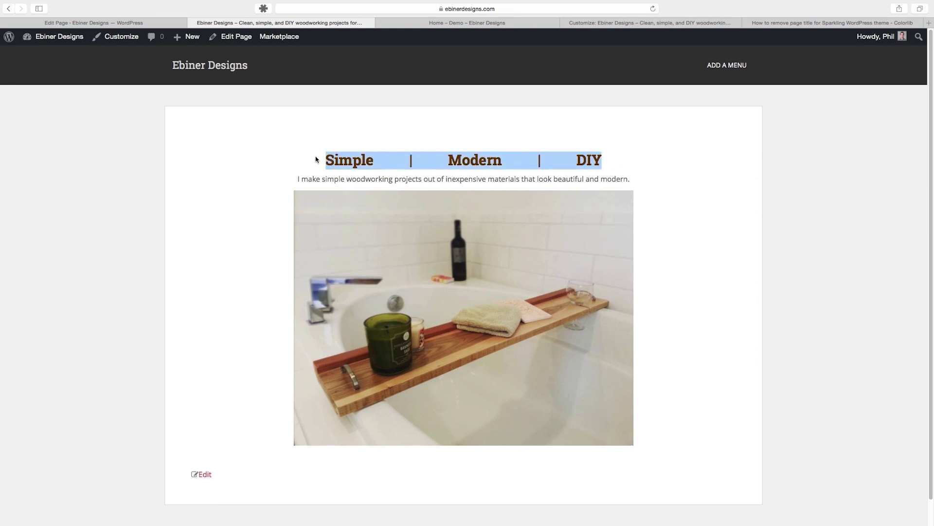
left_click_drag(298, 181, 637, 180)
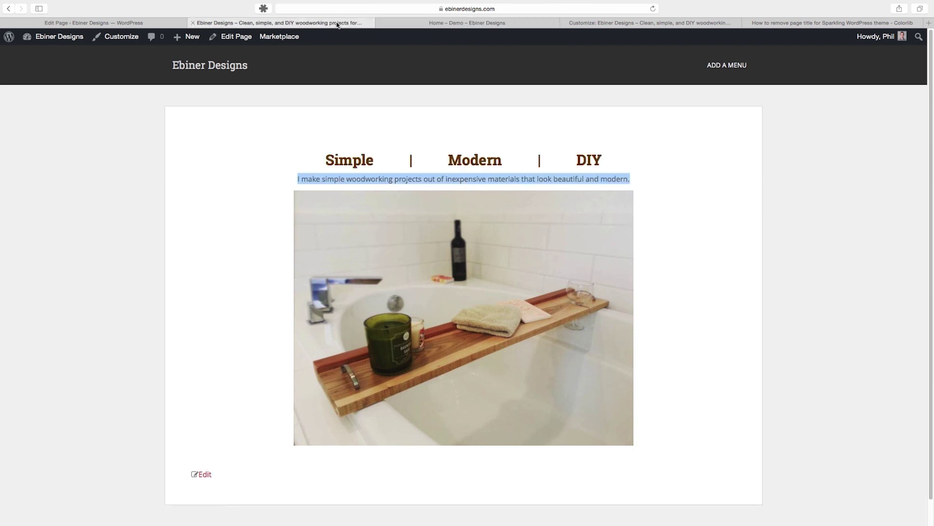
left_click(576, 122)
left_click(486, 24)
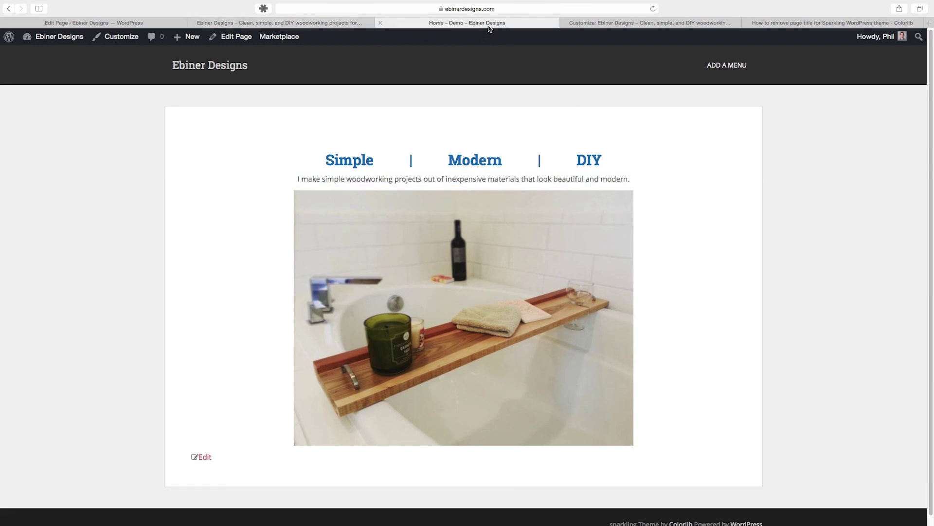
left_click(320, 23)
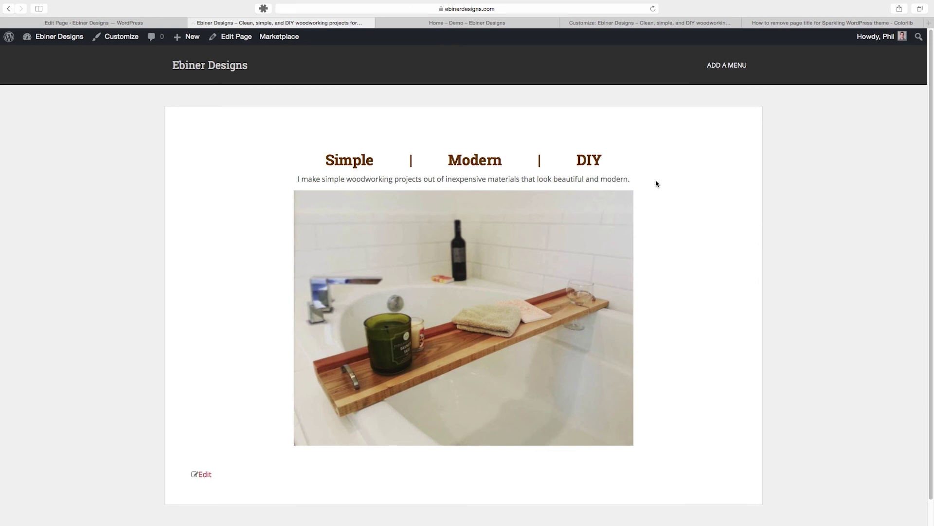